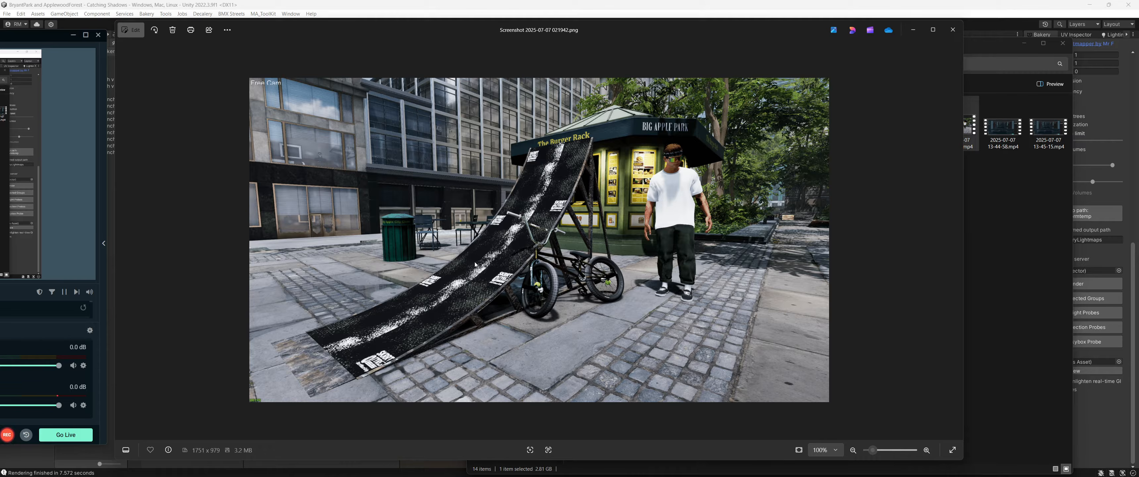
- Look through the reference screenshots of ramps and picnic benches, then close the viewer and switch to the Unity editor
key("Right")
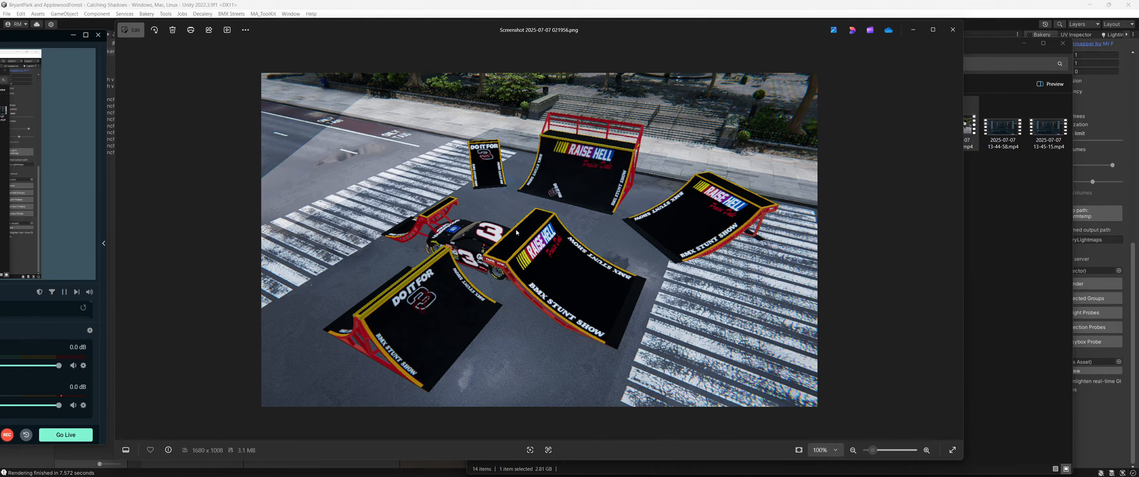
key("Right")
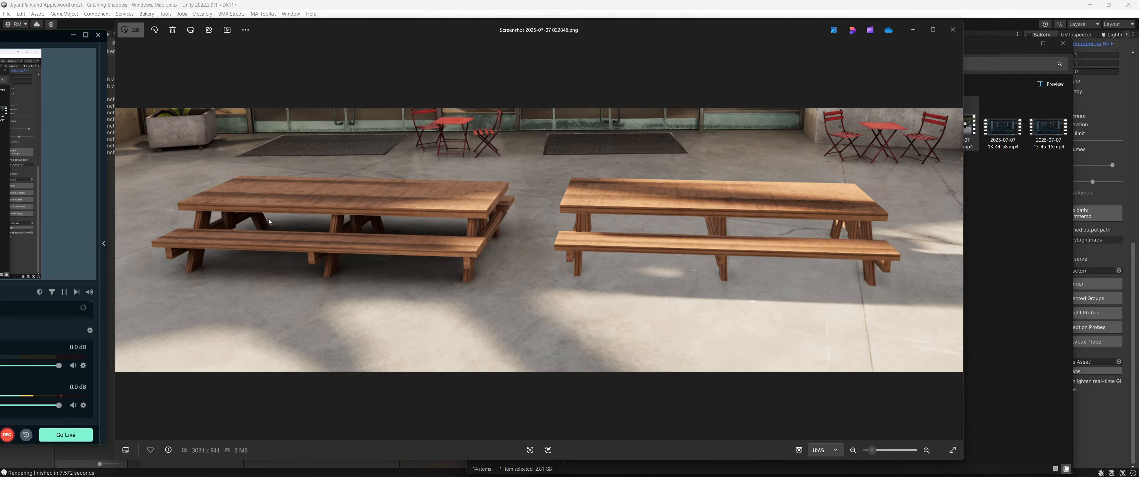
key("Left")
key("Left")
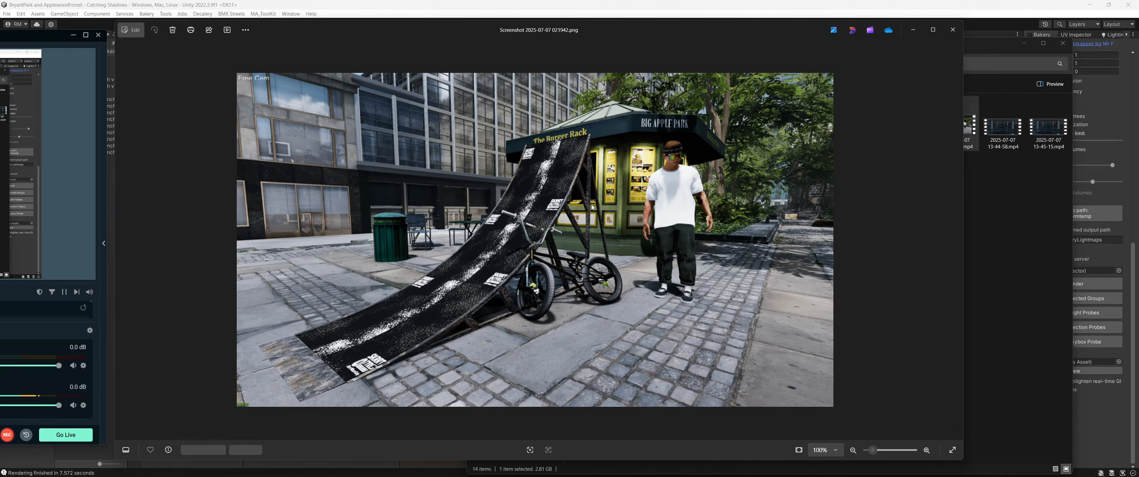
key("Left")
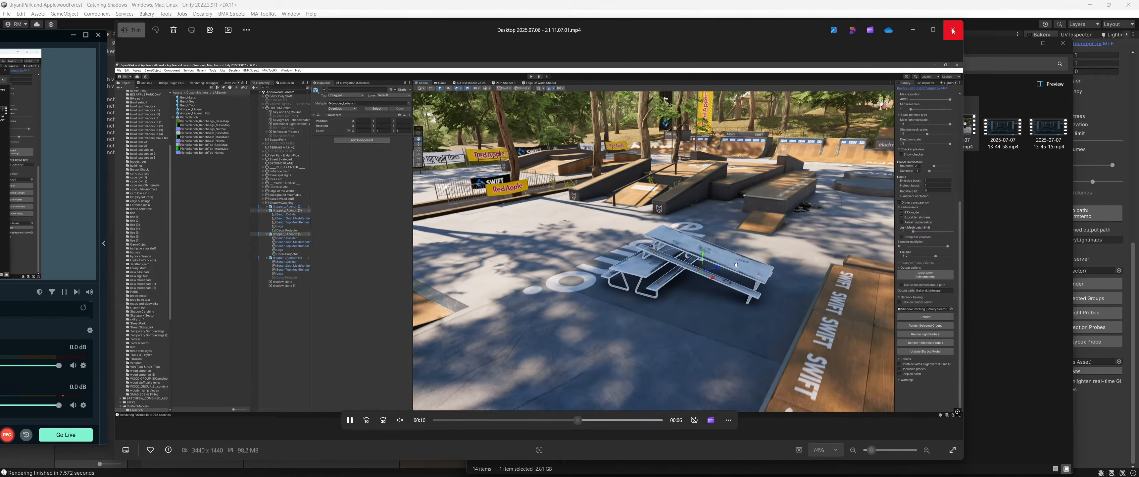
left_click(953, 30)
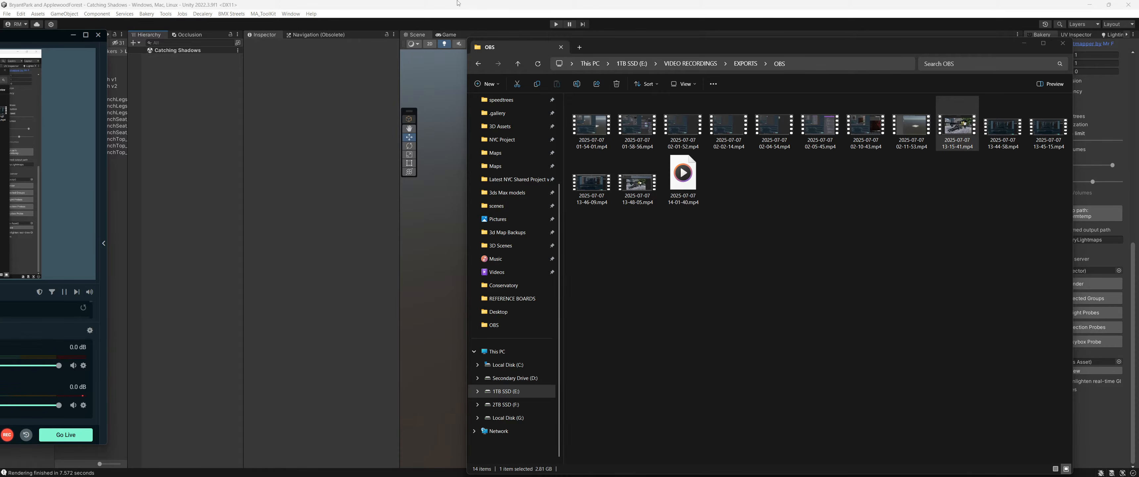
left_click(446, 5)
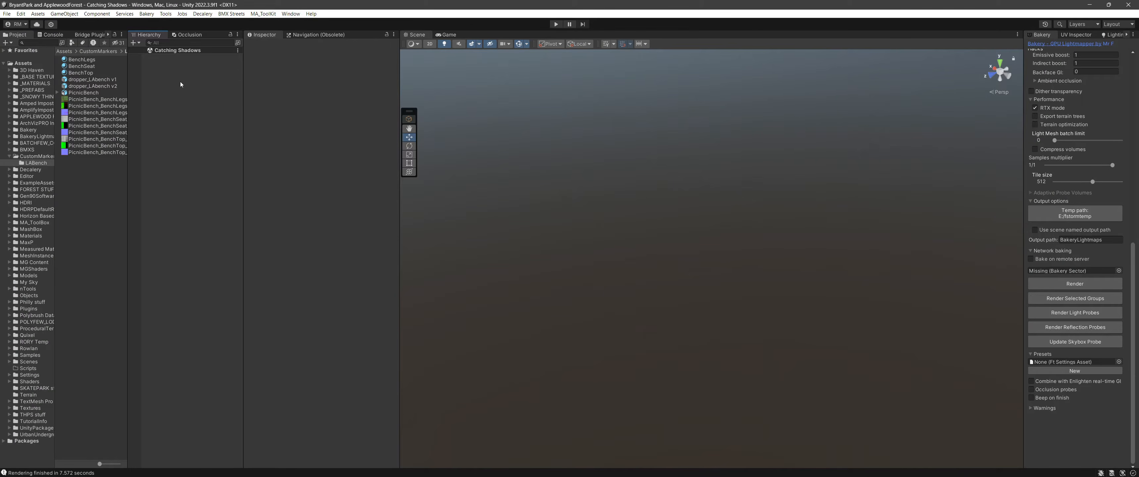
- Add a Sky and Fog Global Volume to the scene and set its sky type to HDRI Sky
right_click(152, 83)
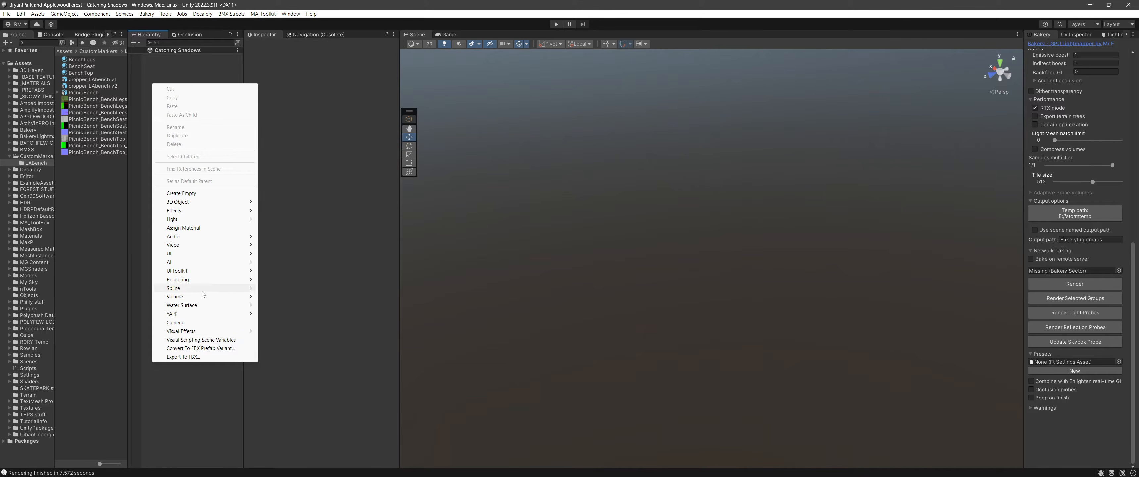
mouse_move(230, 297)
left_click(300, 305)
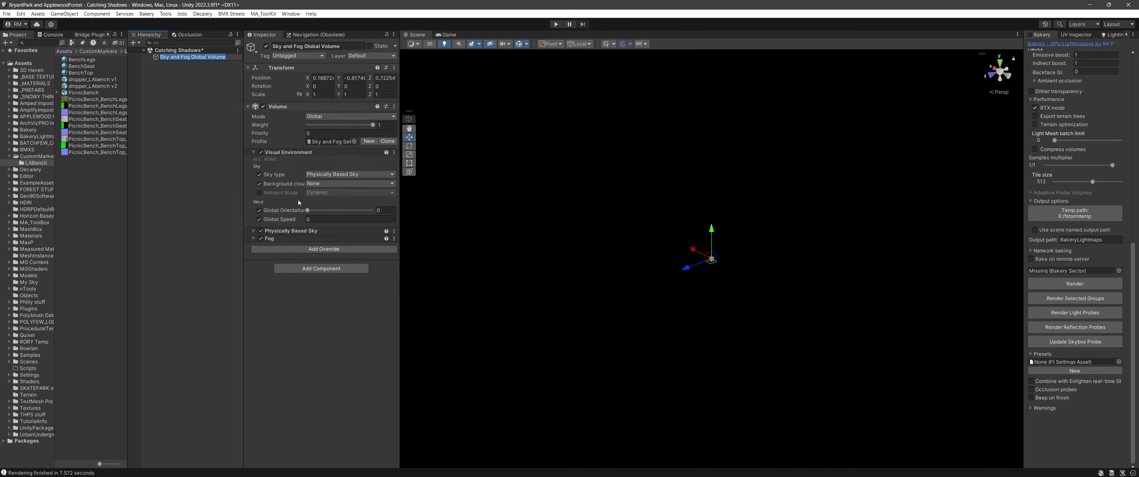
left_click(299, 249)
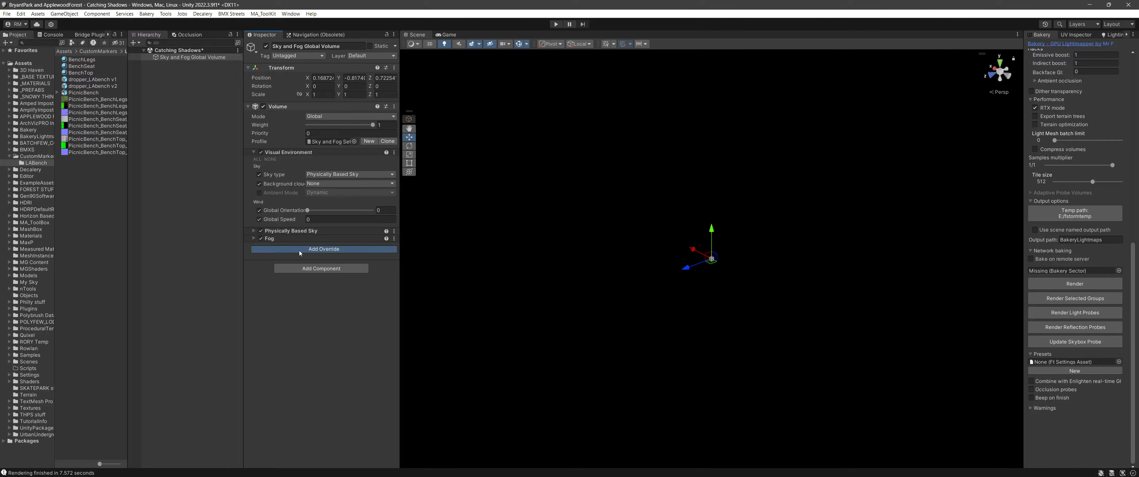
left_click(314, 261)
left_click(323, 174)
left_click(320, 193)
- Add an HDRI Sky override to the volume and assign the kloofendal_48d_partly_cloudy_4k - no sun v3 cubemap
left_click(315, 252)
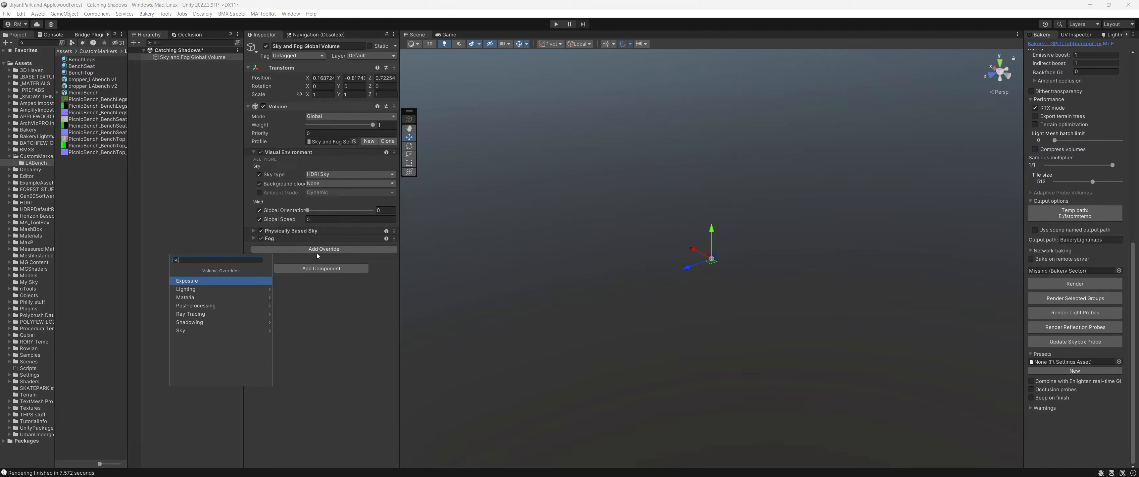
type("hdri")
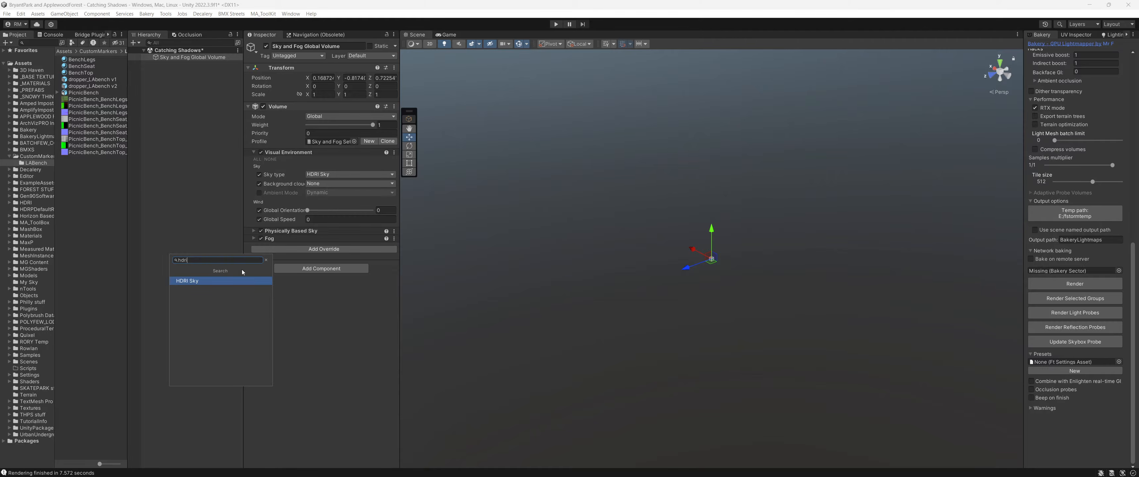
left_click(222, 281)
left_click(260, 260)
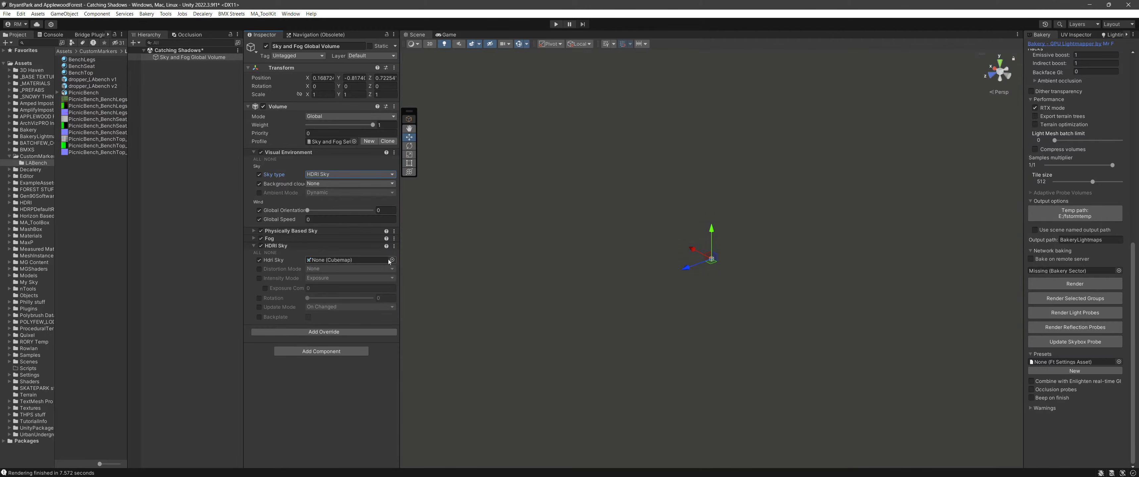
left_click(392, 260)
scroll(457, 236, "down", 10)
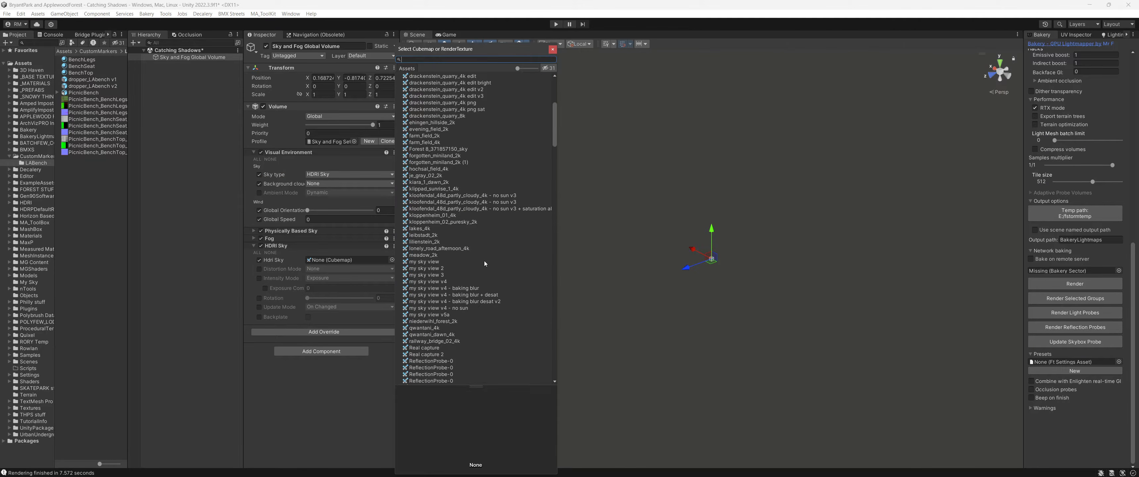
double_click(473, 200)
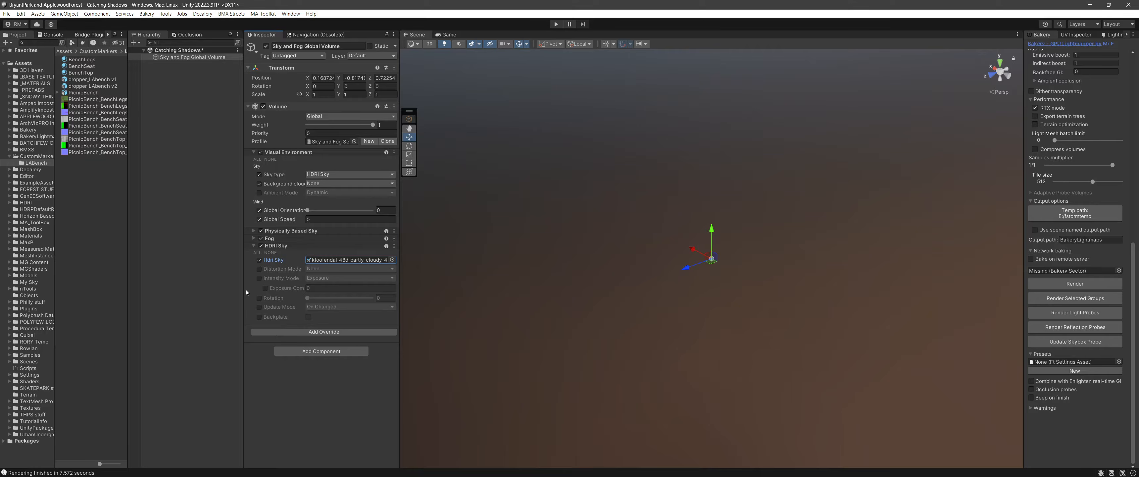
- Enable the HDRI Sky's intensity mode, set it to Multiplier and enable the multiplier value
left_click(260, 277)
left_click(265, 289)
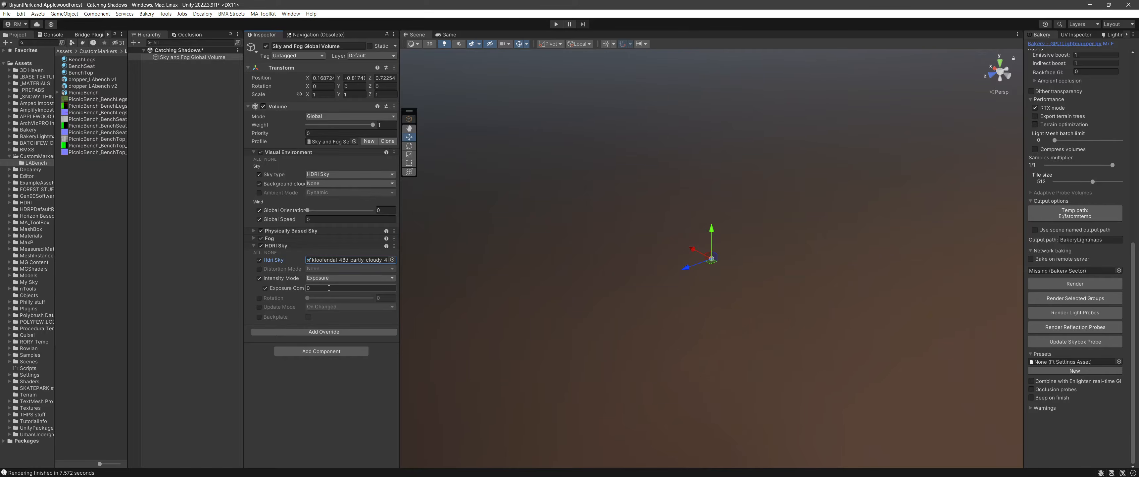
left_click(336, 278)
left_click(318, 293)
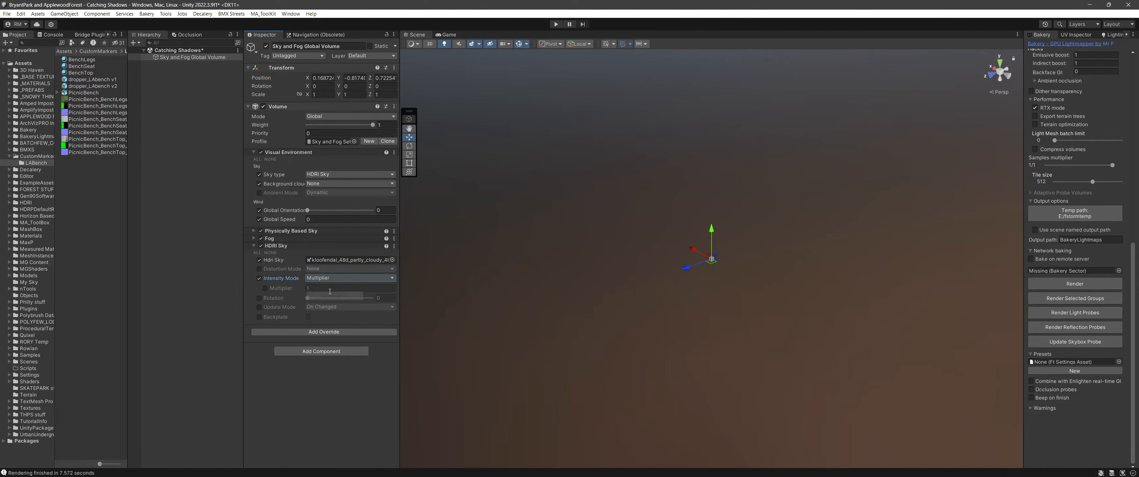
left_click(265, 288)
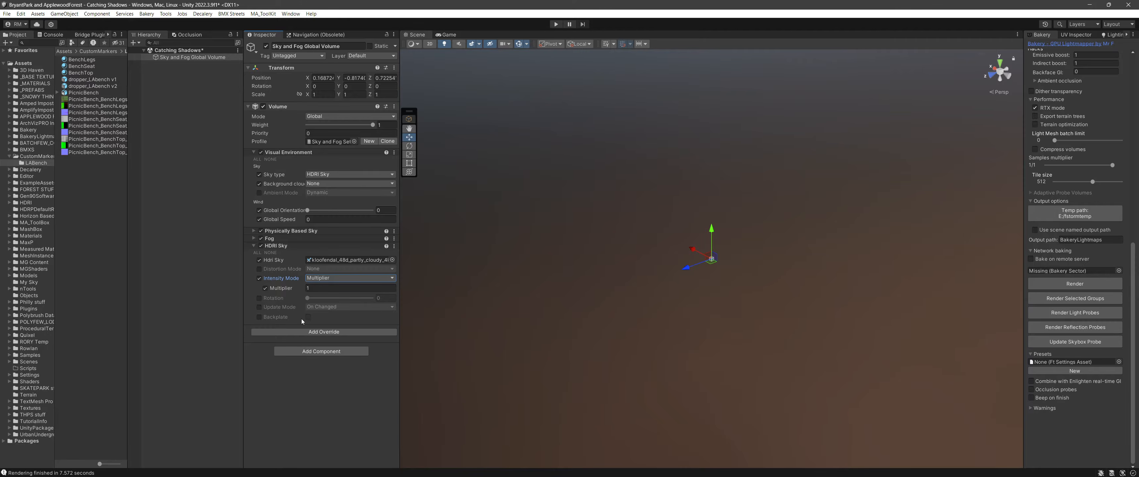
- Add an Exposure override with mode, fixed exposure and compensation enabled, and set the compensation to 1
left_click(305, 332)
left_click(233, 365)
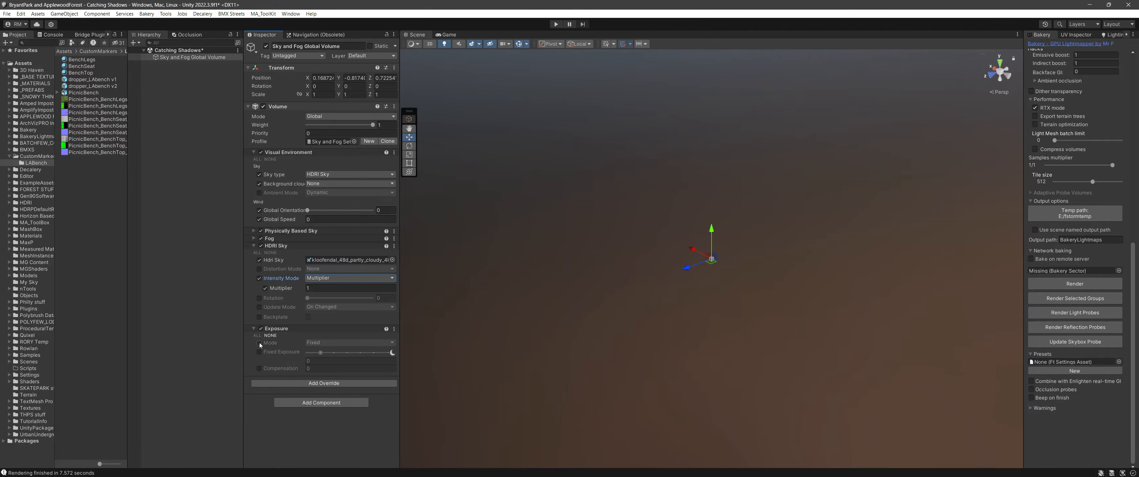
left_click(260, 343)
left_click(260, 352)
left_click(260, 368)
left_click(327, 368)
type("1")
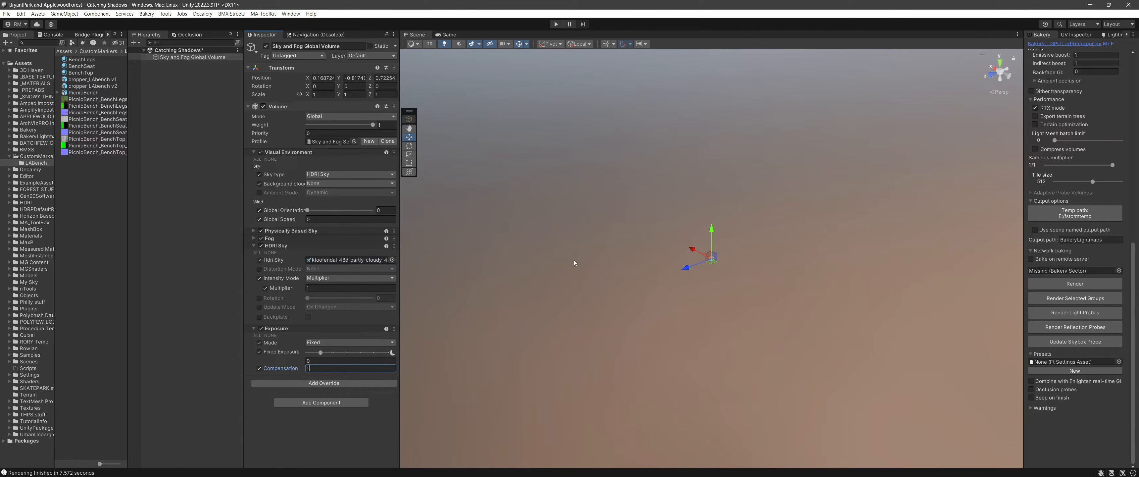
mouse_move(644, 225)
right_mouse_down()
mouse_move(674, 199)
mouse_move(636, 218)
mouse_move(648, 211)
right_mouse_up()
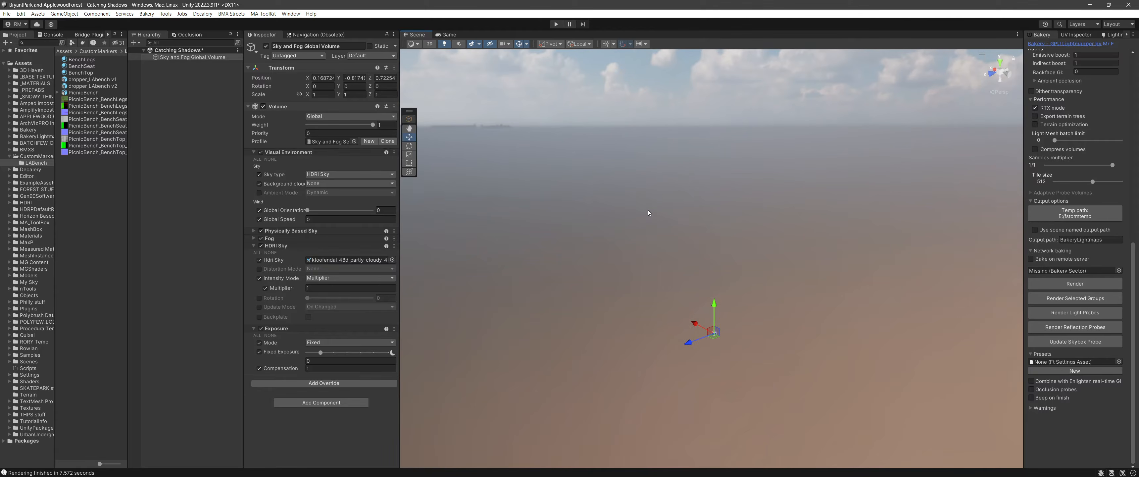
middle_click_drag(625, 221, 614, 216)
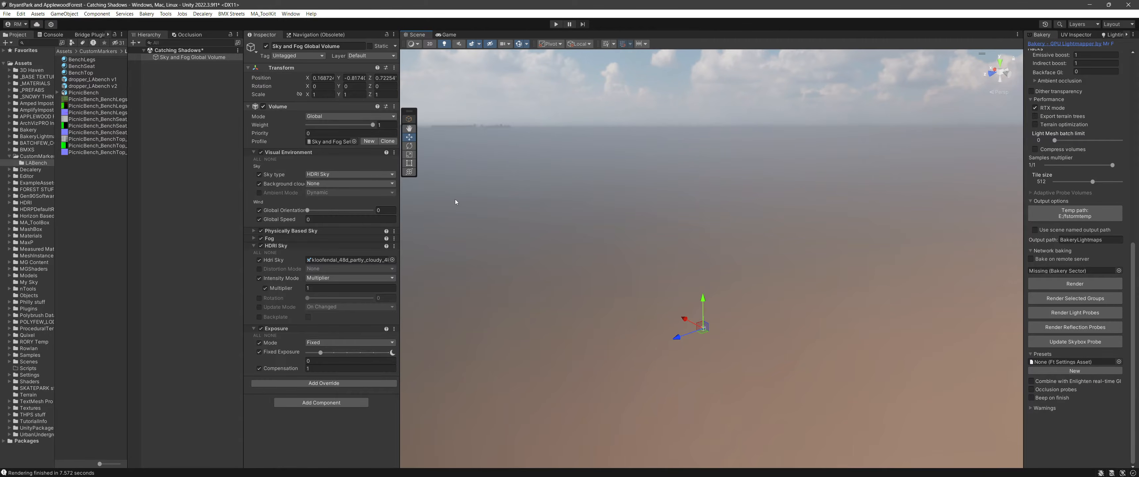
left_click(172, 82)
right_click(171, 77)
left_click(150, 94)
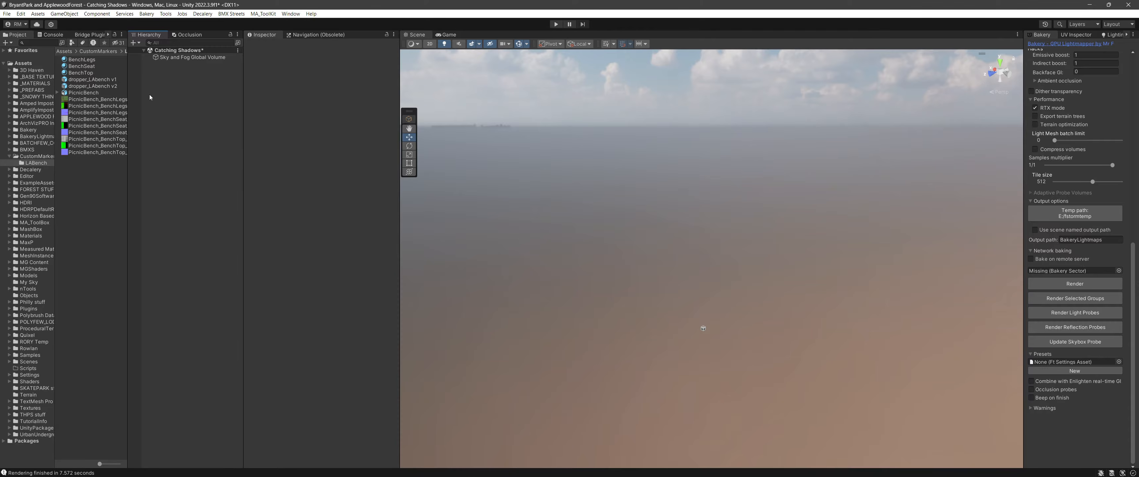
- Place the dropper_LAbench v1 prefab in the scene hierarchy and bring the bench into close view
left_click(93, 79)
left_click_drag(93, 79, 203, 127)
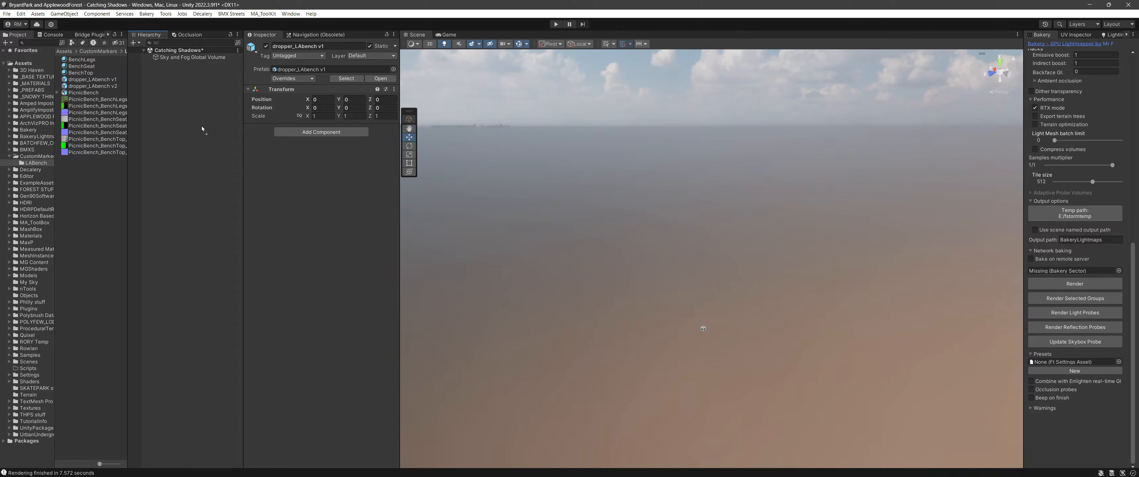
right_click_drag(660, 221, 678, 241)
key("w")
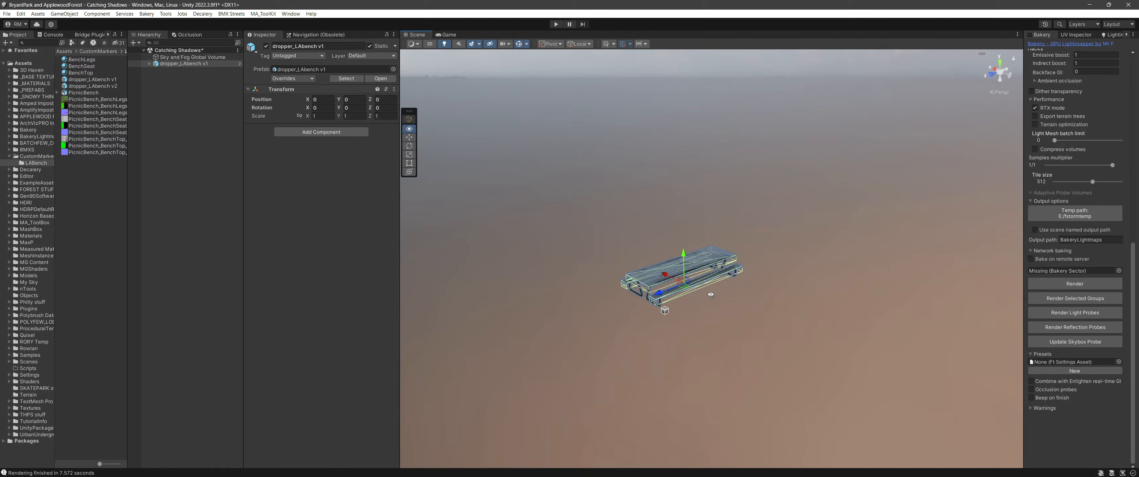
right_click_drag(585, 165, 628, 189)
key("w")
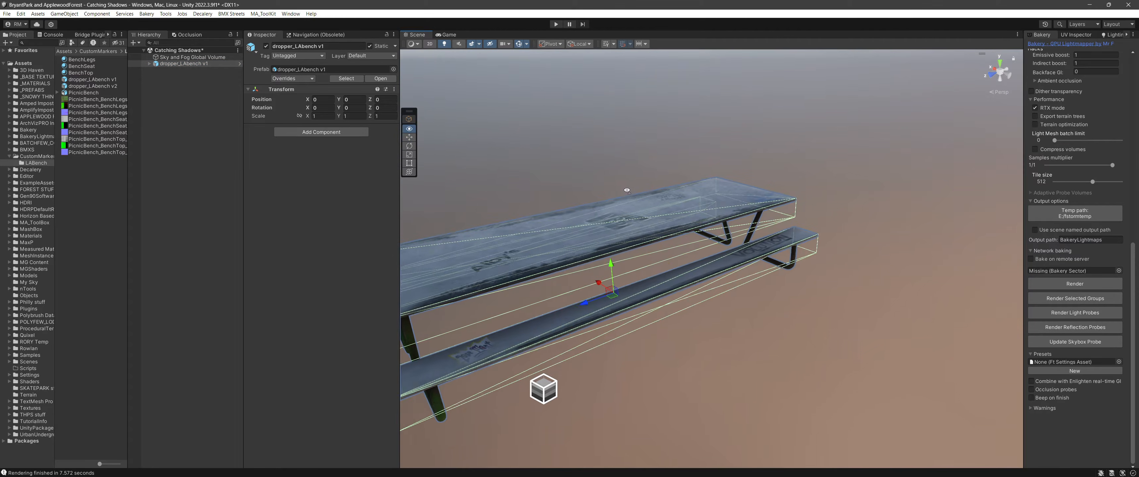
middle_click_drag(627, 188, 648, 217)
left_click(648, 217)
scroll(707, 267, "down", 1)
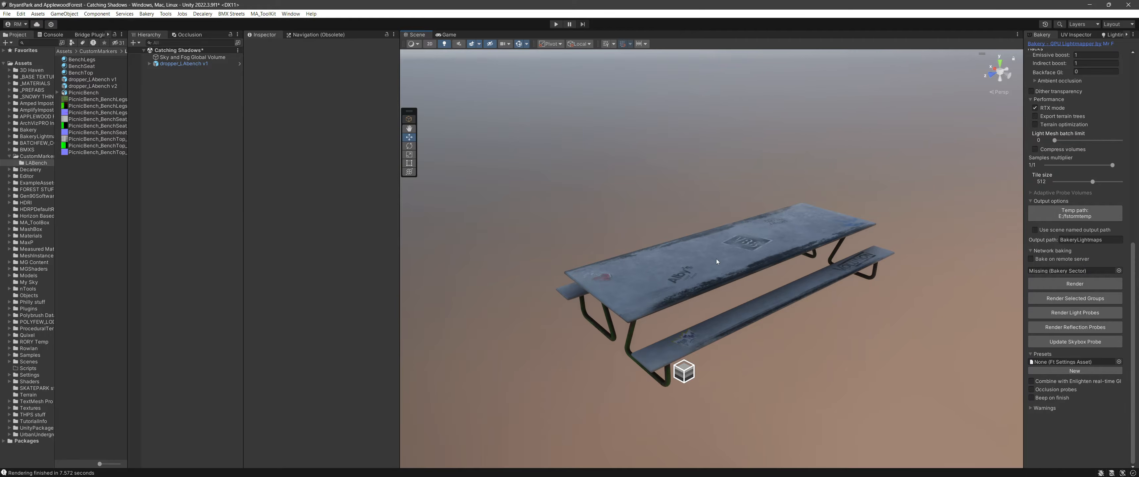
- Add a plane as the ground under the bench and set its position to 0, 0, 0
right_click(186, 99)
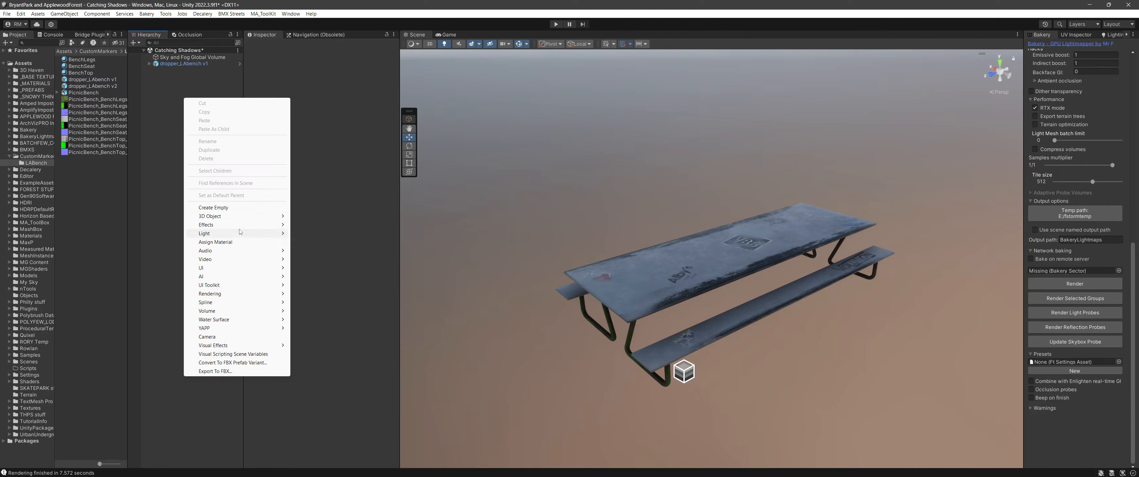
mouse_move(265, 216)
left_click(312, 250)
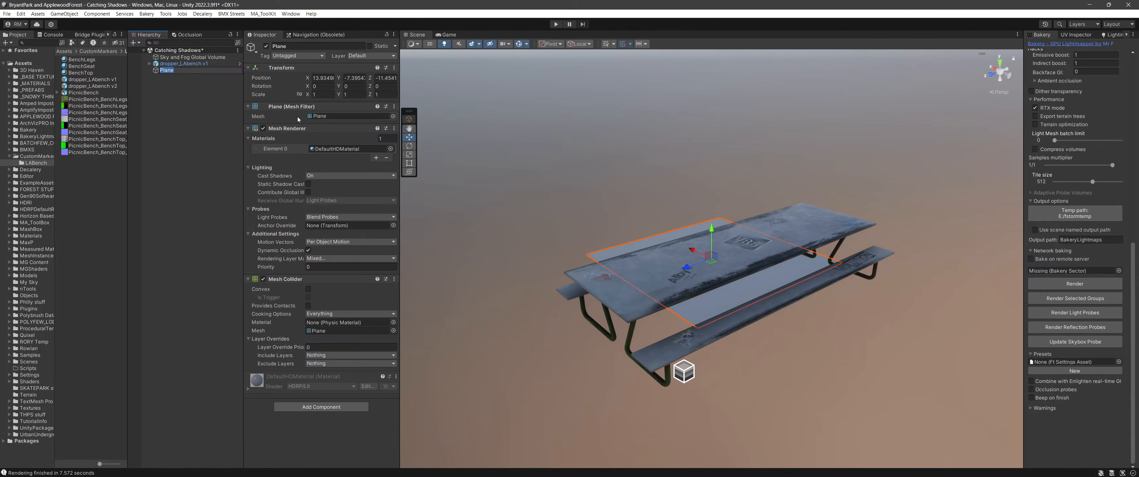
left_click(323, 78)
type("0")
key("Tab")
type("0")
key("Tab")
type("0")
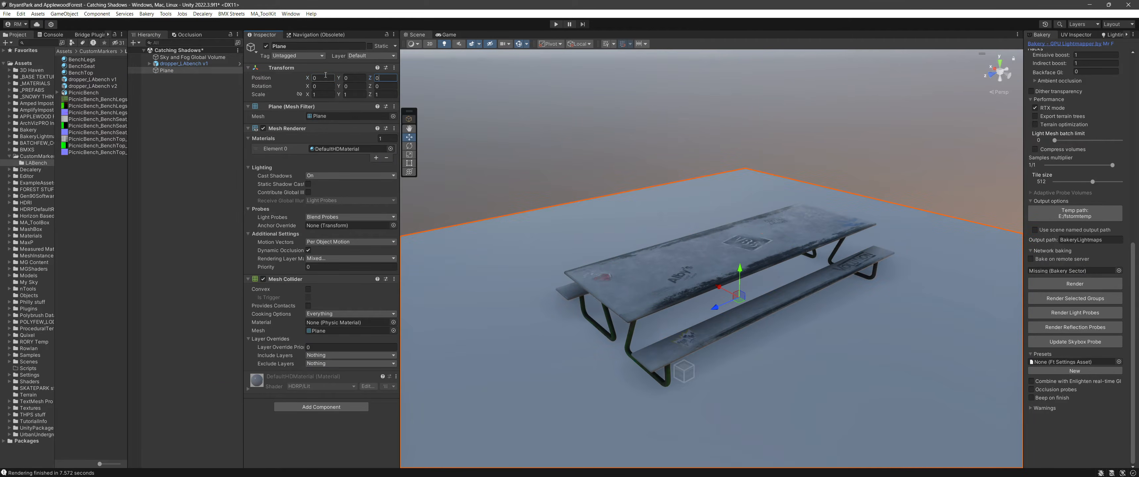
- Assign the basic mid grey material to the ground plane
left_click(391, 149)
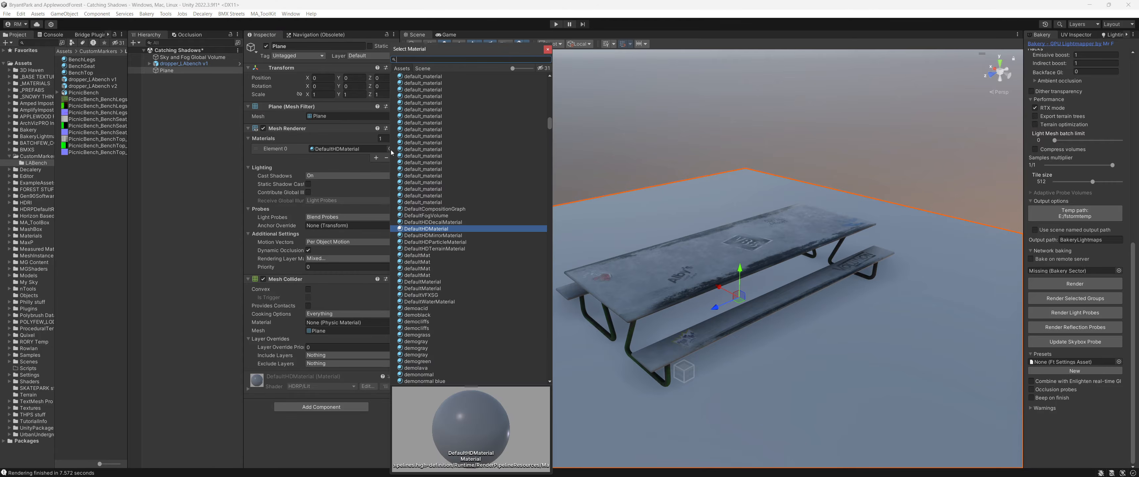
type("basic mid")
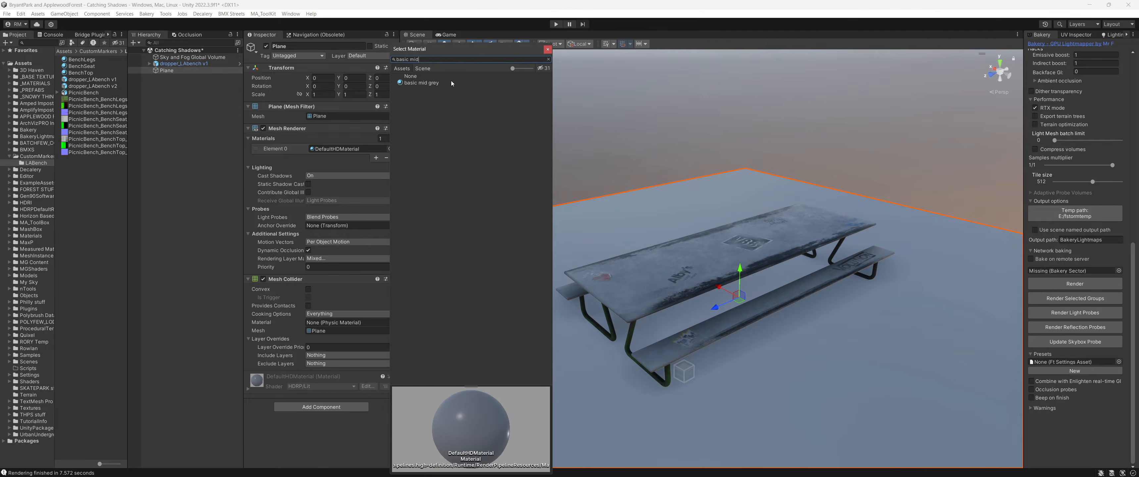
double_click(445, 83)
left_click_drag(675, 243, 675, 254, "alt")
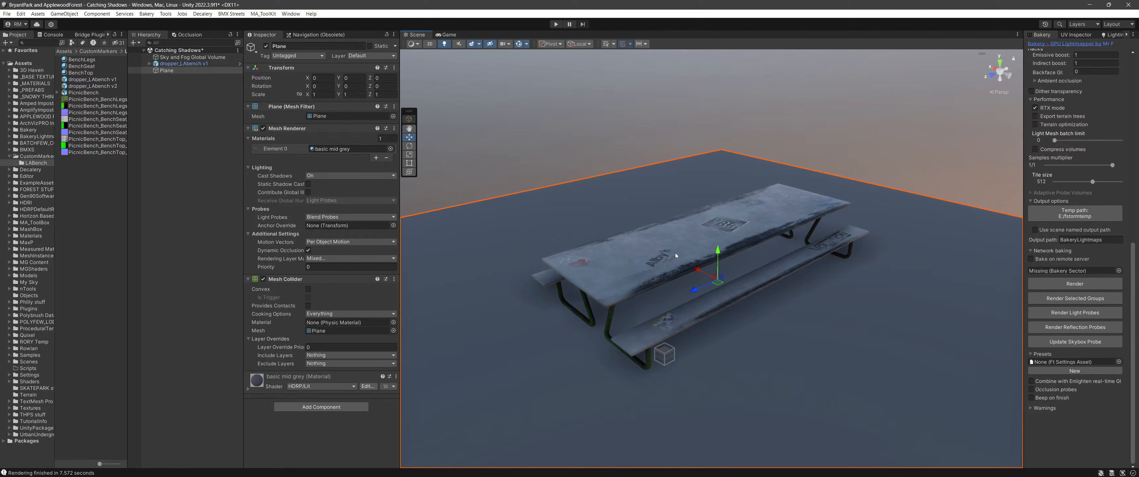
middle_click_drag(675, 254, 664, 212)
scroll(611, 257, "up", 2)
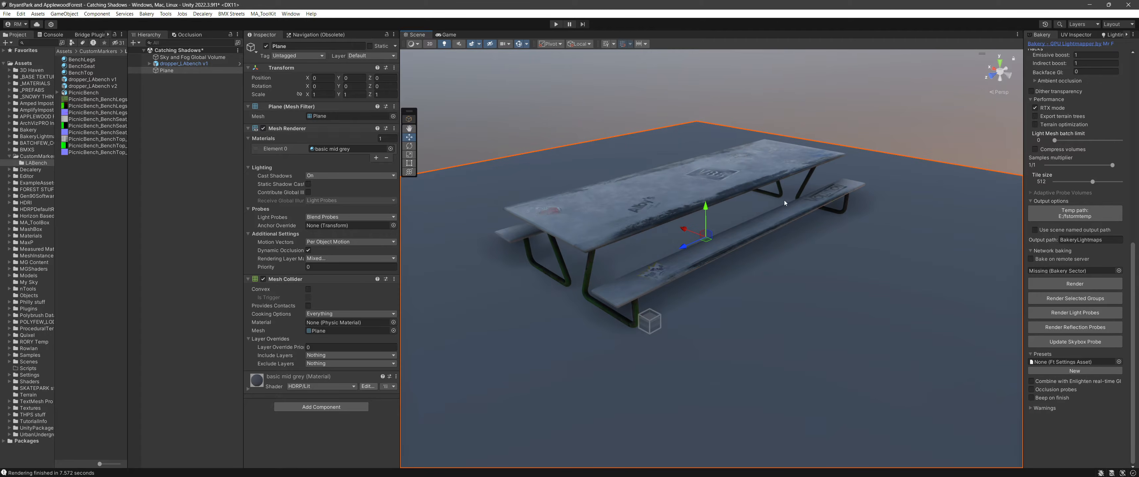
- Add an Ambient Occlusion override to the Sky and Fog Global Volume and collapse its settings
left_click(192, 56)
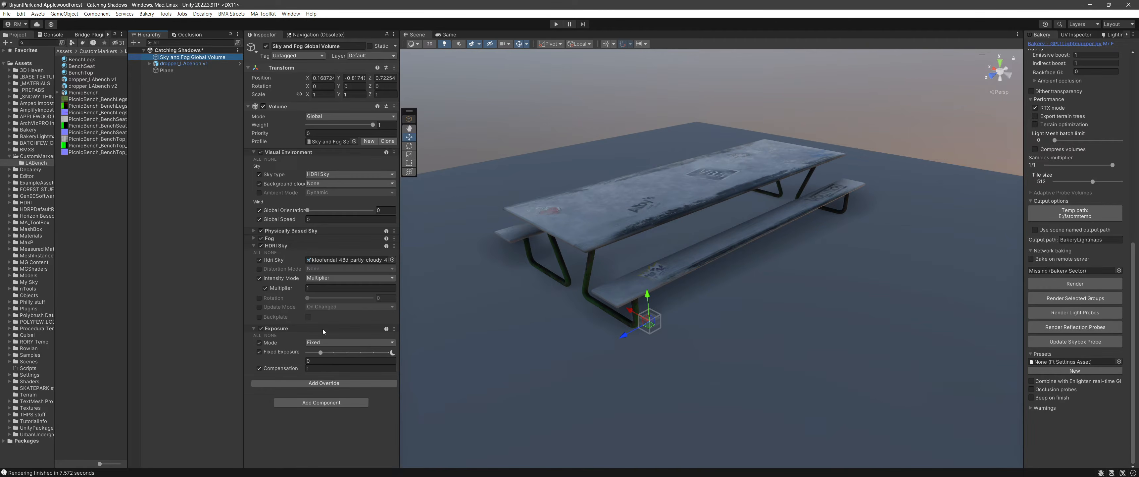
left_click(304, 382)
type("ambi")
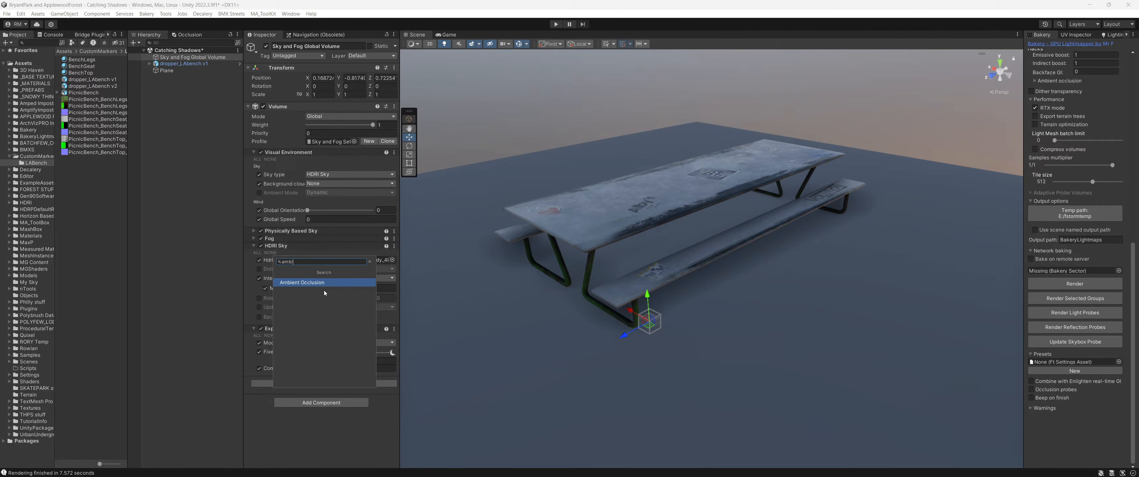
left_click(327, 284)
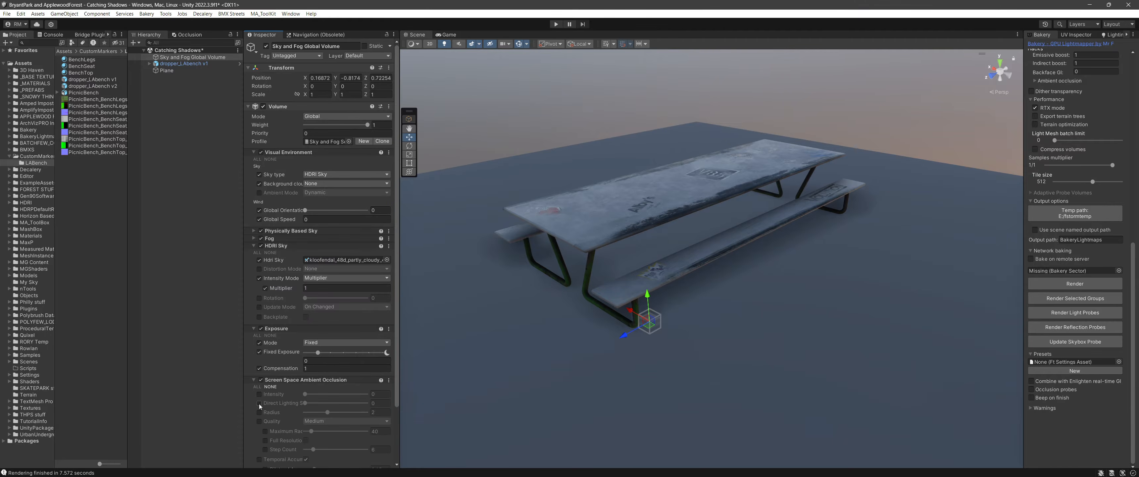
left_click(316, 381)
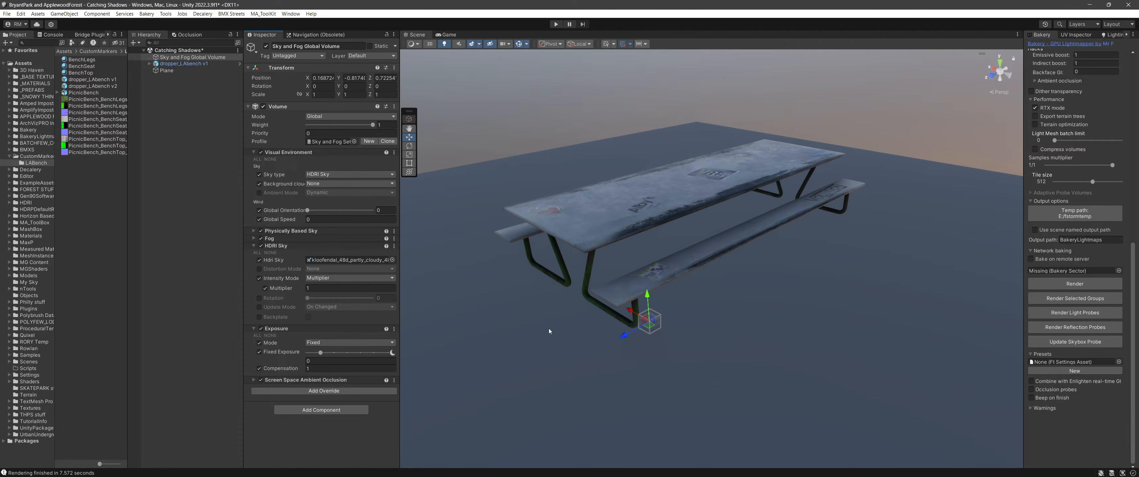
- Scale the ground plane down uniformly to about 0.632 so it forms a small patch around the bench
left_click(226, 316)
left_click(169, 71)
right_click_drag(676, 199, 689, 303)
scroll(712, 226, "down", 12)
left_click_drag(714, 217, 786, 308, "alt")
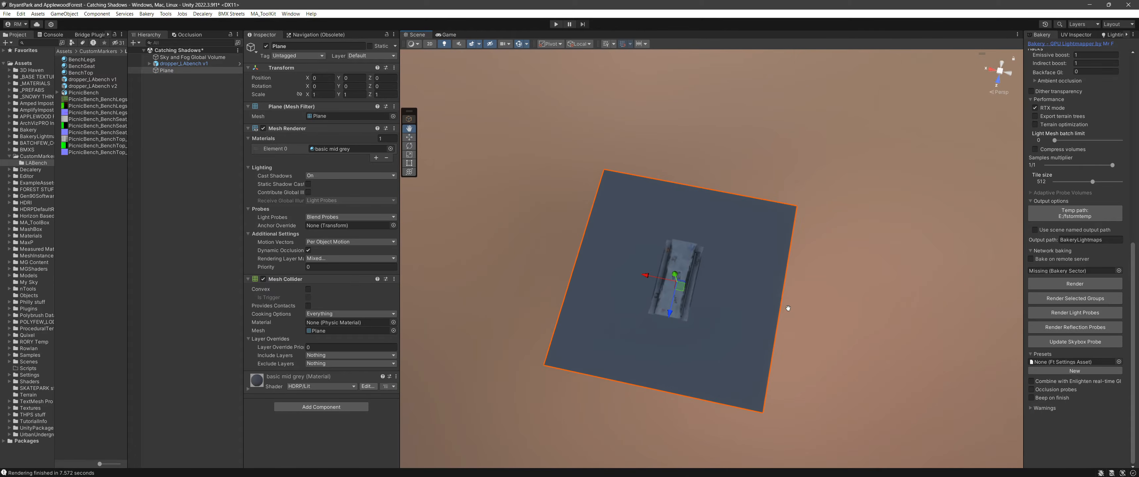
scroll(729, 292, "up", 5)
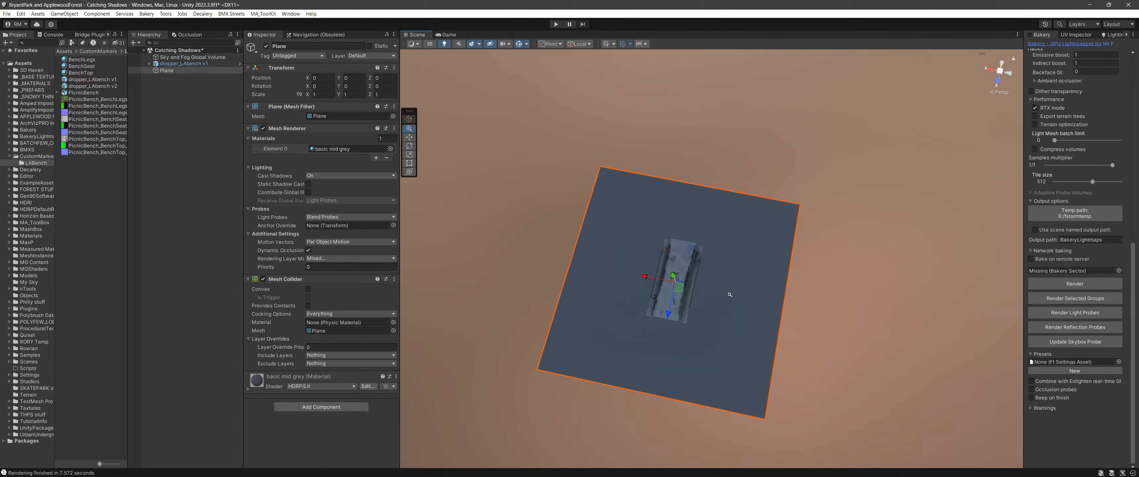
left_click(205, 64)
left_click(204, 70)
right_click_drag(648, 206, 678, 252)
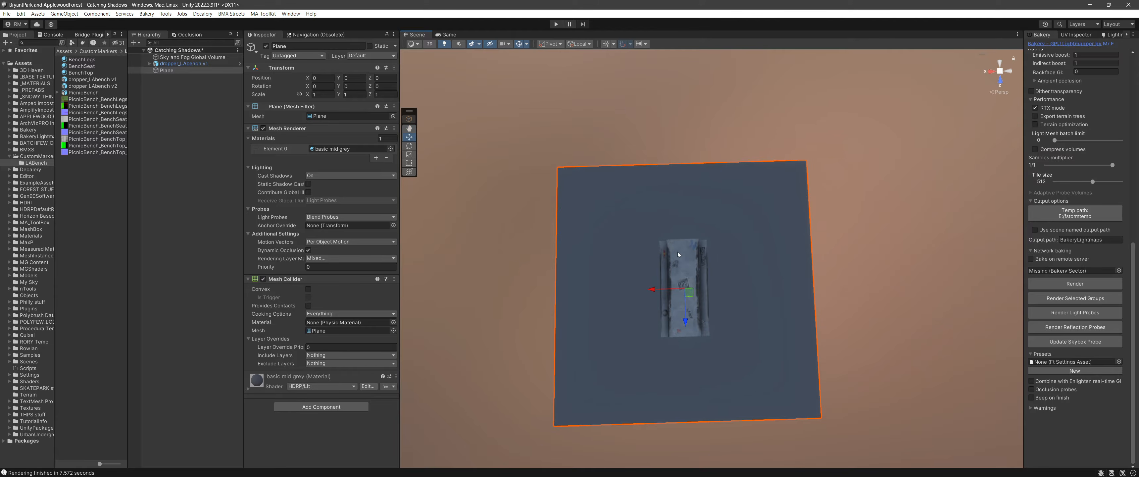
key("r")
right_click_drag(754, 237, 704, 264)
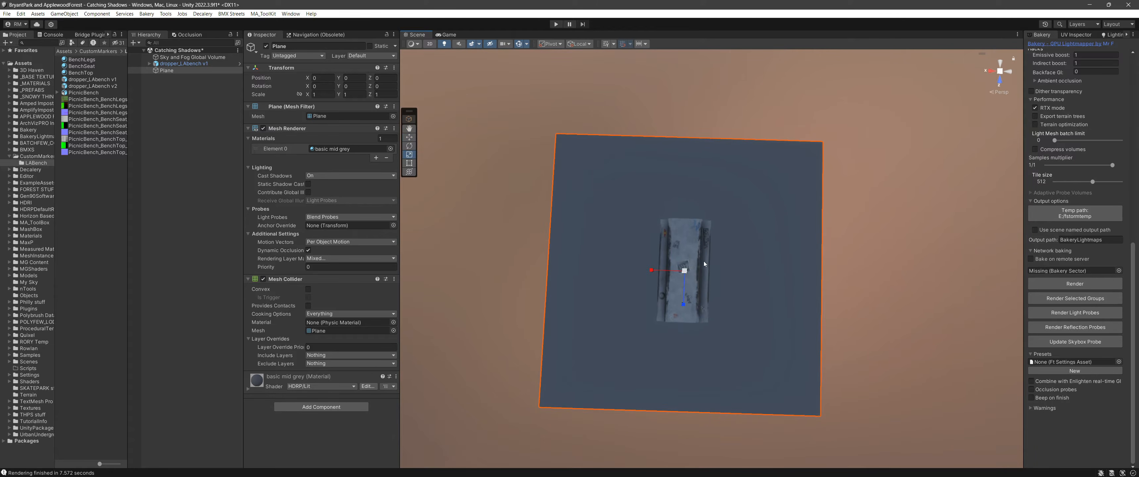
left_click_drag(685, 272, 743, 71)
- Duplicate the ground plane and lower the copy to about -2.9 in Y
scroll(755, 208, "up", 6)
middle_click_drag(774, 266, 753, 206)
left_click_drag(753, 205, 895, 235, "alt")
middle_click_drag(895, 234, 758, 316)
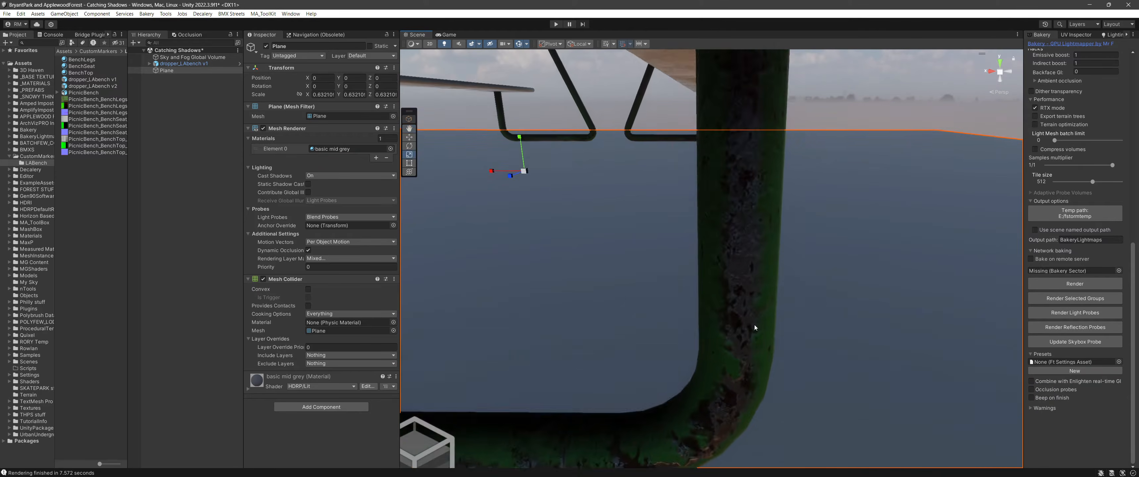
scroll(755, 328, "down", 8)
left_click_drag(755, 328, 767, 143, "alt")
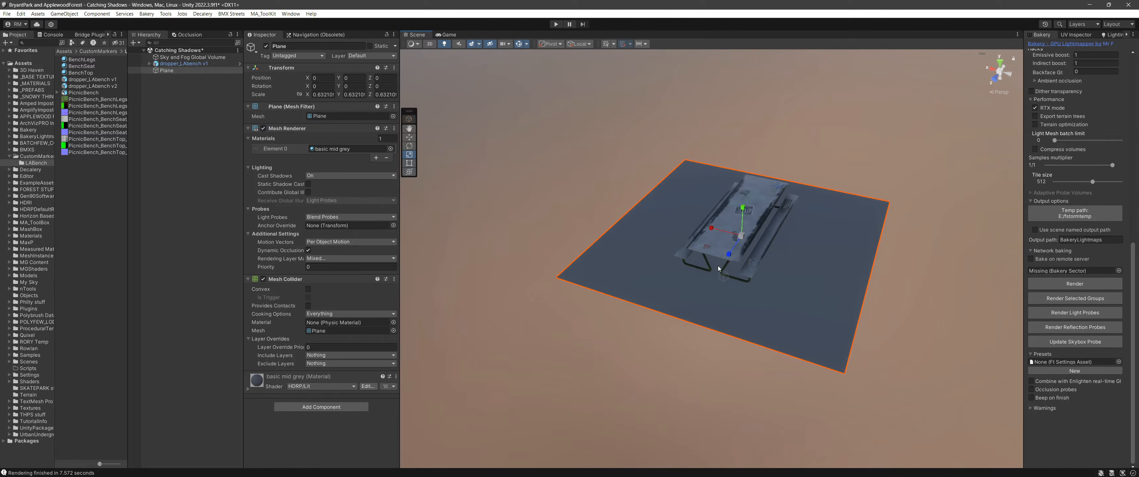
left_click(174, 77)
left_click(181, 71)
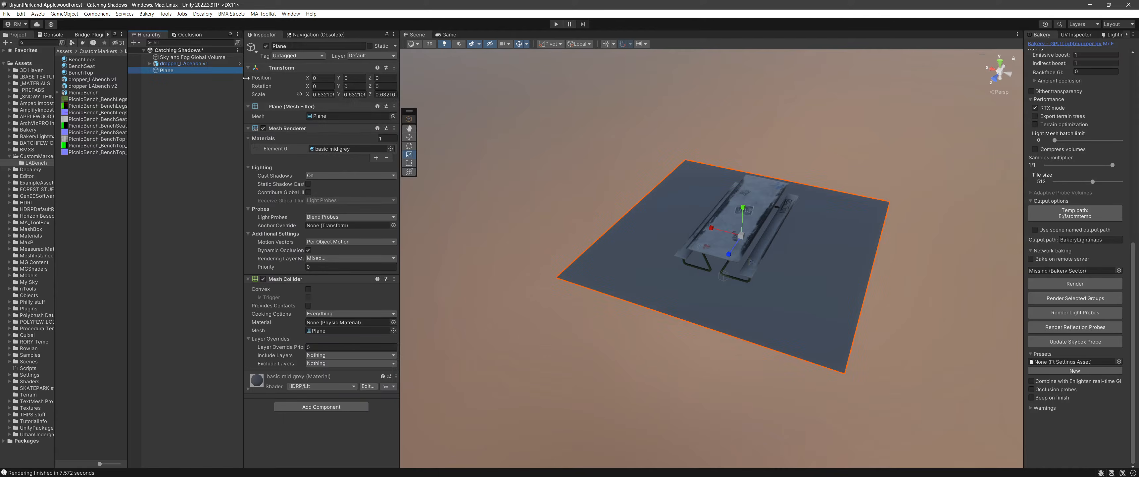
key("ctrl+d")
key("w")
left_click_drag(743, 212, 727, 167)
- Scale the lowered plane copy up uniformly to about 3.387 so it extends far beyond the small plane
scroll(739, 296, "down", 1)
key("r")
key("ctrl+z")
left_click_drag(736, 314, 653, 174)
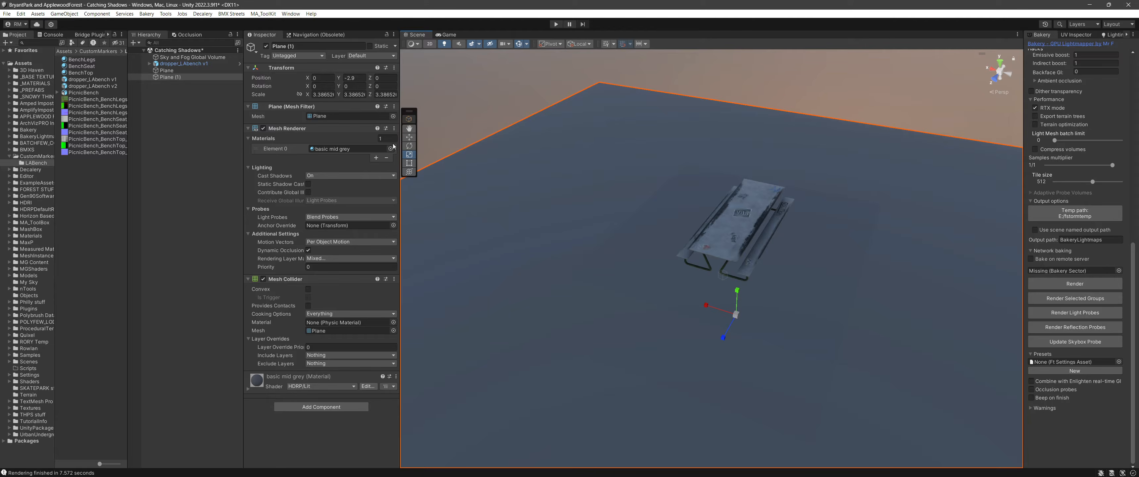
- Examine the bench, the small plane and the large plane beneath from several angles
right_click_drag(703, 193, 695, 114)
scroll(696, 133, "down", 4)
left_click(697, 154)
key("q")
middle_click_drag(737, 289, 728, 274)
right_click_drag(728, 275, 746, 140)
middle_click_drag(745, 140, 768, 124)
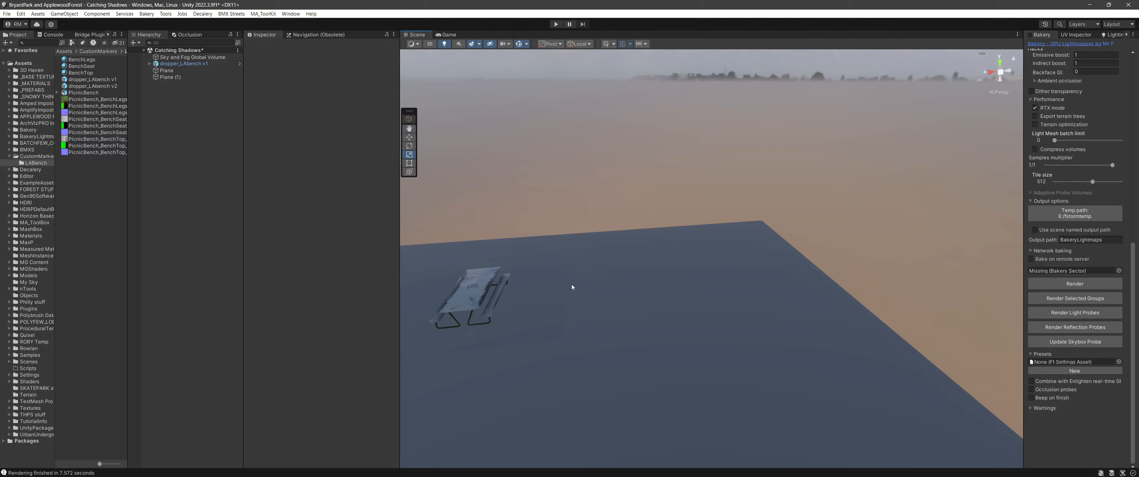
mouse_move(737, 298)
right_mouse_down()
mouse_move(753, 305)
mouse_move(727, 298)
right_mouse_up()
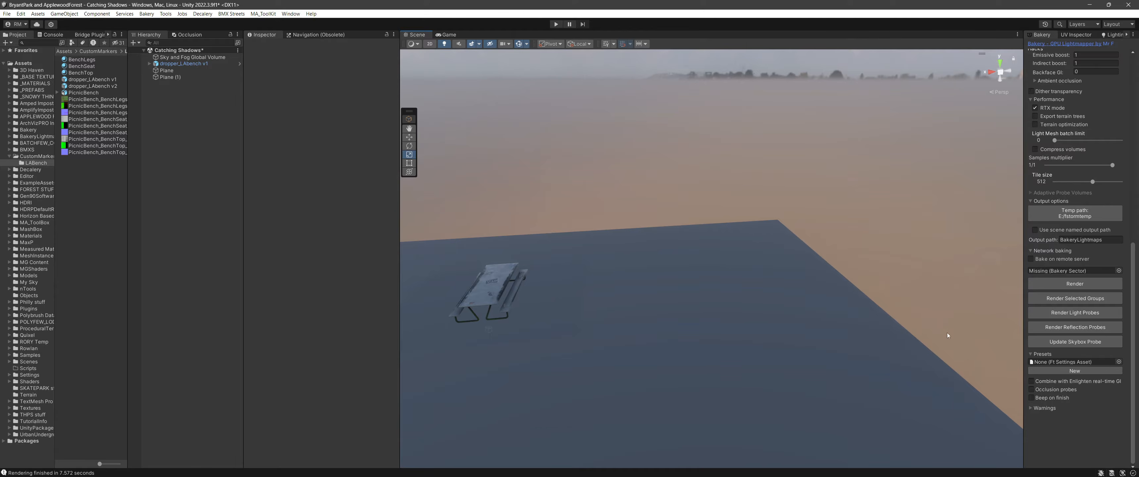
right_click_drag(946, 334, 642, 345)
right_click_drag(615, 282, 592, 285)
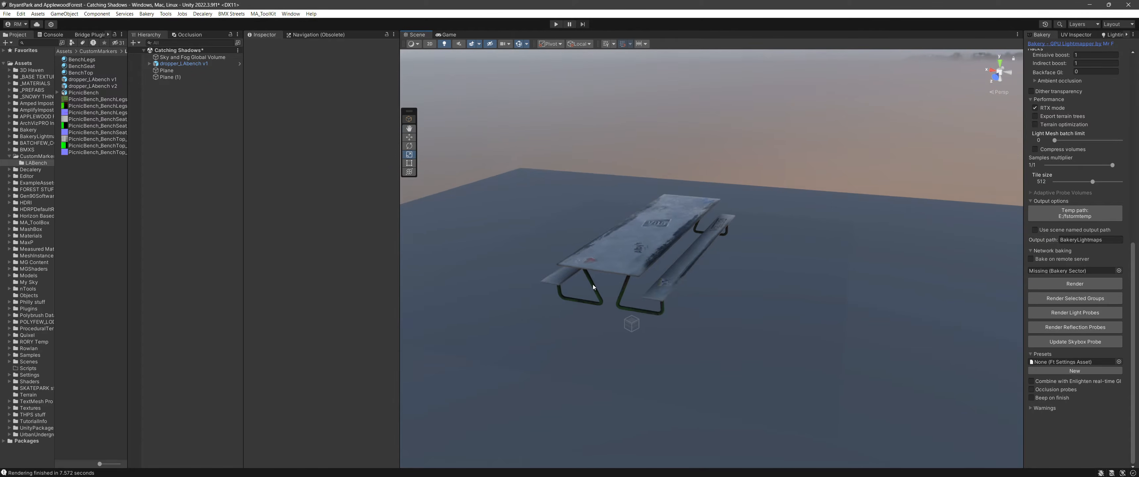
left_click(751, 294)
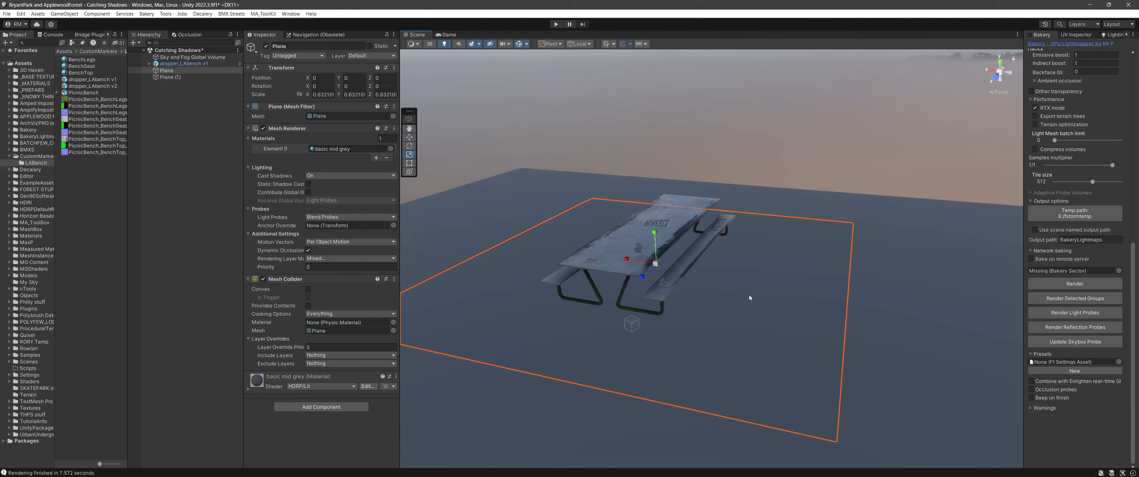
- Create an empty game object in the scene hierarchy and name it CATCHER
right_click(184, 156)
left_click(186, 239)
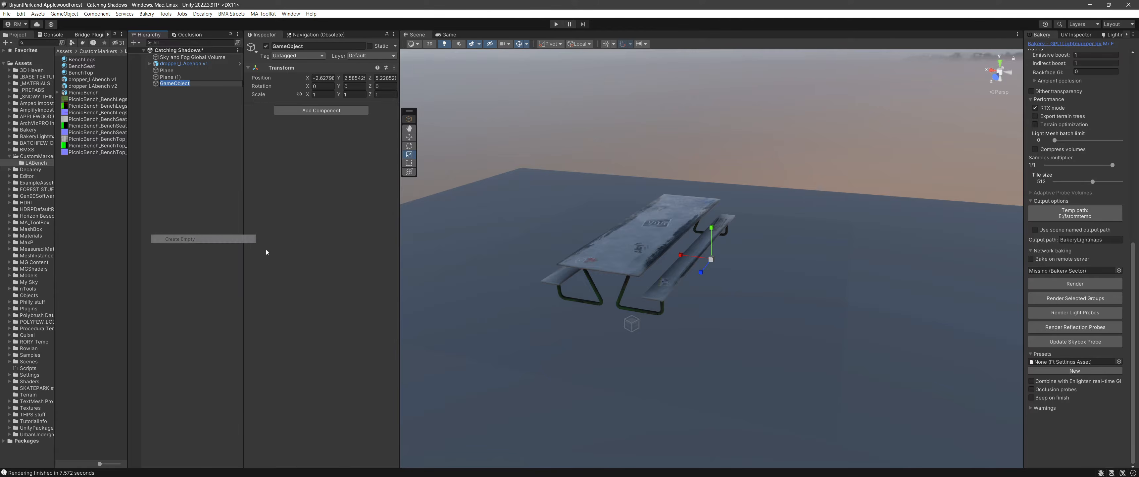
type("CA")
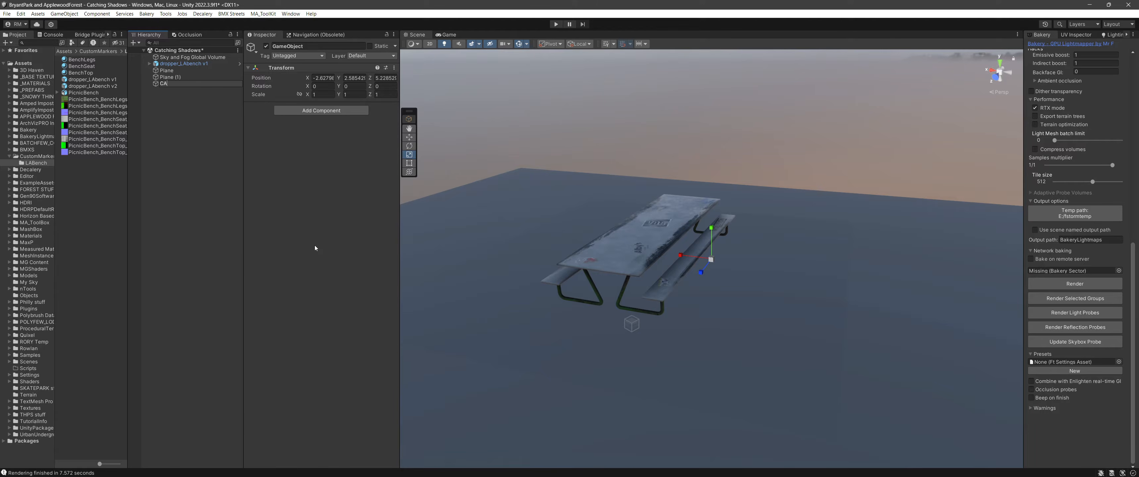
type("TCHIER")
key("Return")
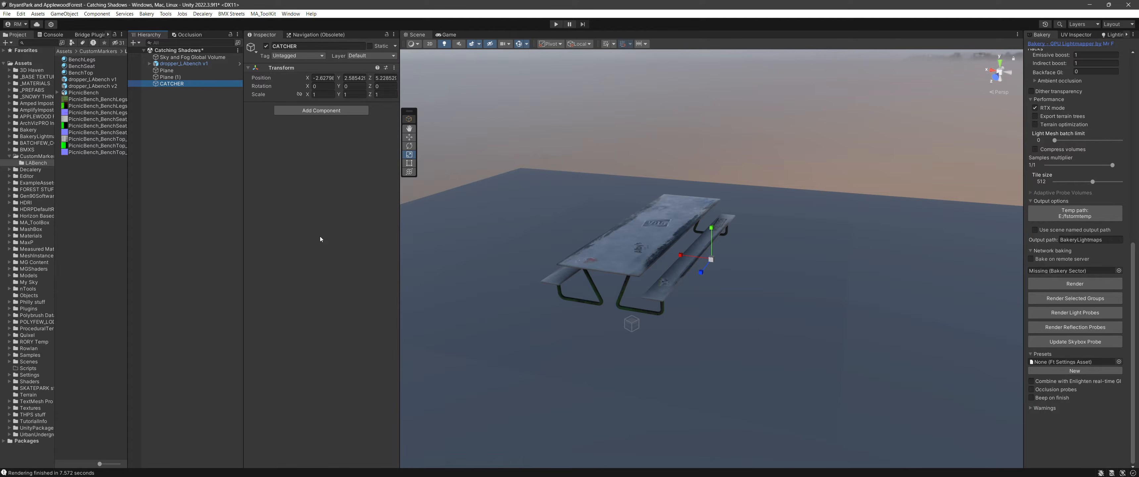
- Add Bakery Sector and Bakery Lightmap Group Selector components to CATCHER, and create the lightmap group LMGroup_CATCHER at resolution 1024
left_click(321, 111)
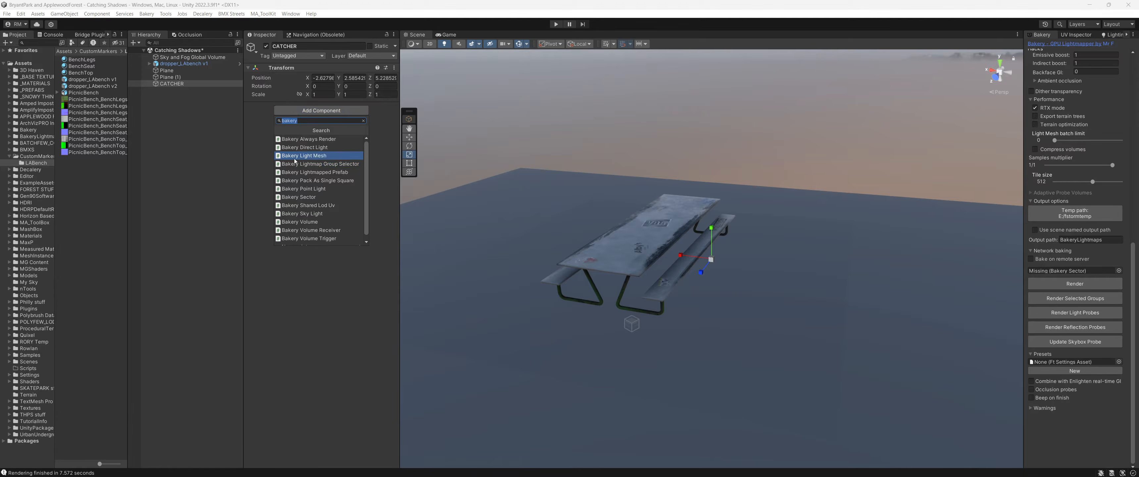
left_click(298, 197)
left_click(321, 195)
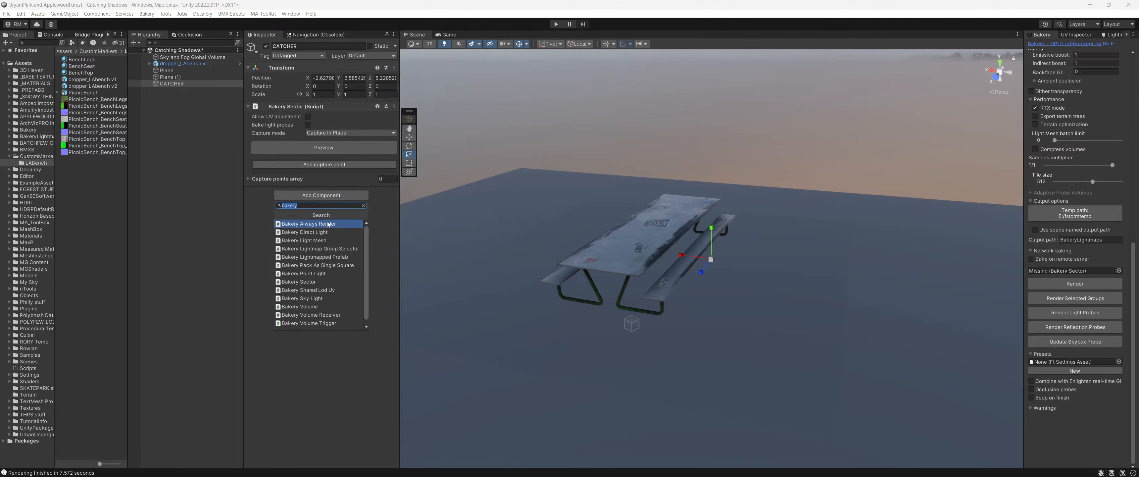
left_click(319, 249)
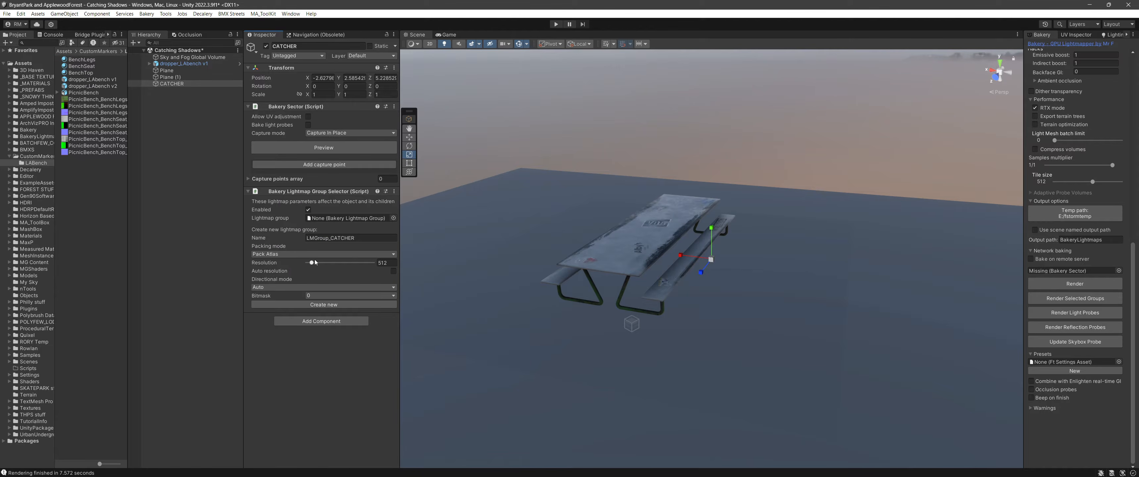
left_click_drag(312, 263, 316, 263)
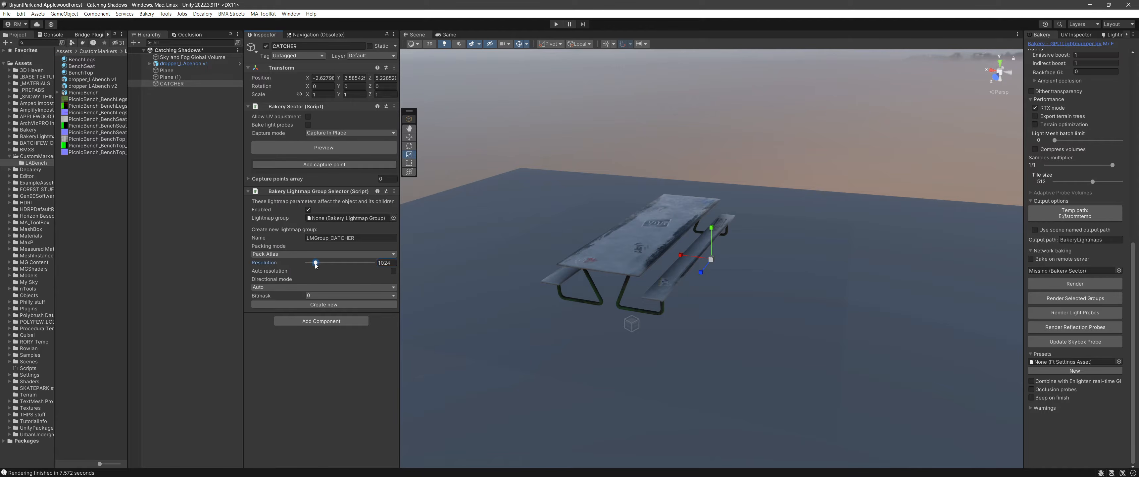
left_click(314, 305)
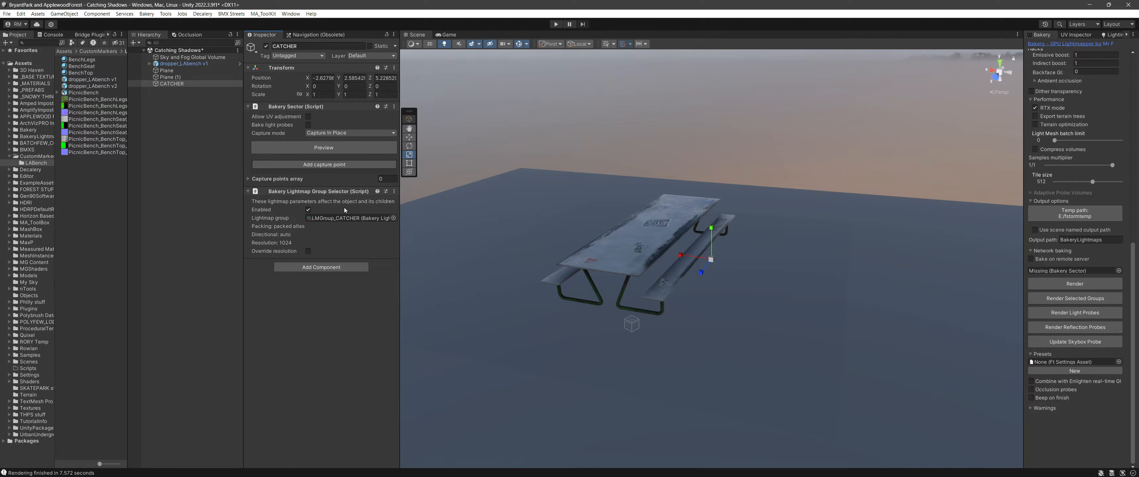
- Parent the dropper_LAbench v1 prefab and both planes to the CATCHER object
left_click(172, 77)
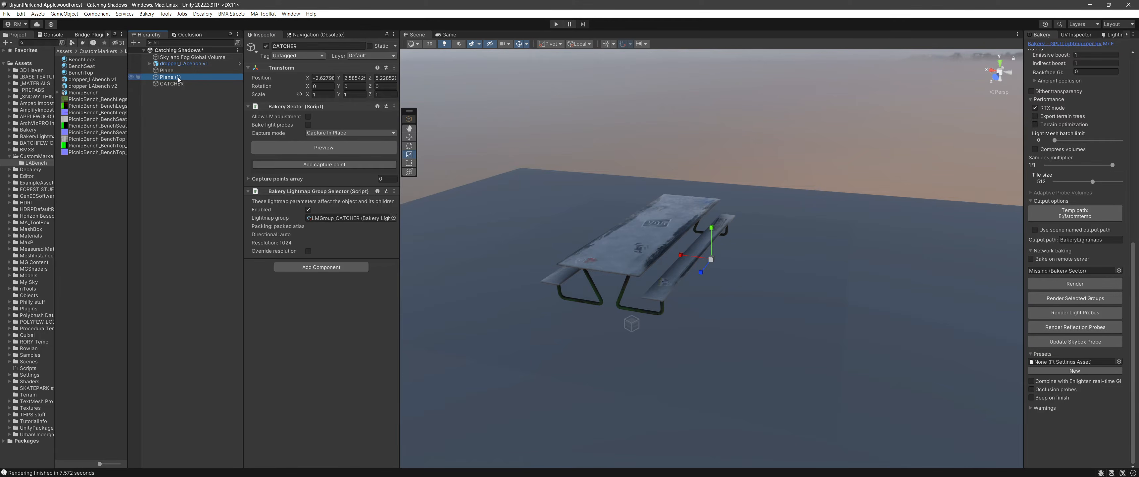
left_click(184, 64, "shift")
left_click_drag(173, 84, 174, 84)
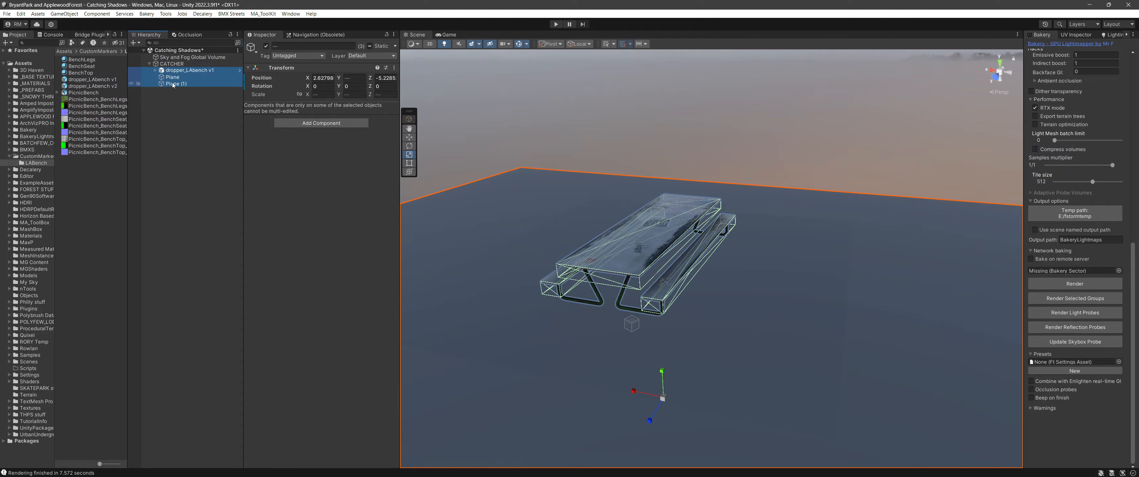
left_click(189, 130)
- Mark CATCHER and all its child objects as static
left_click(182, 64)
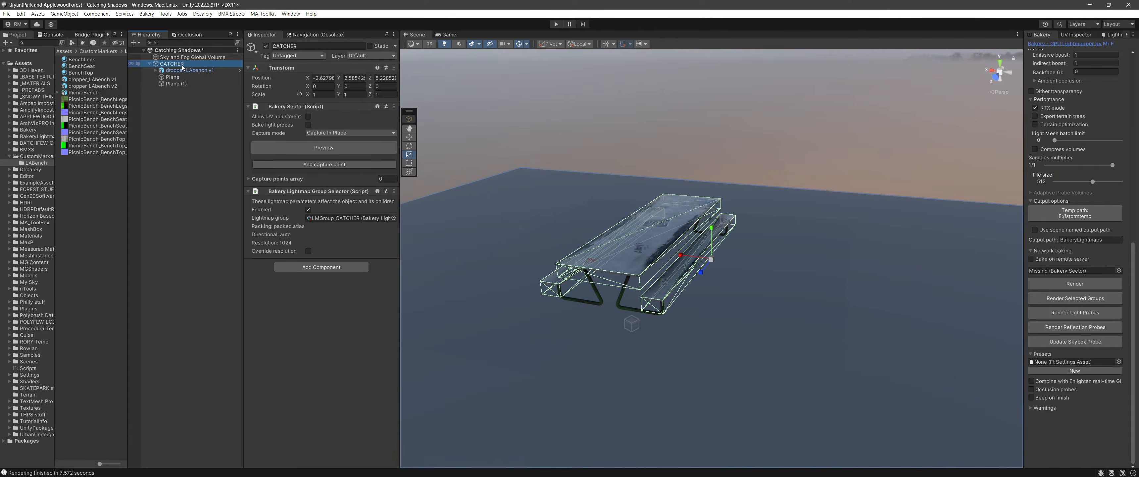
left_click(371, 46)
key("Return")
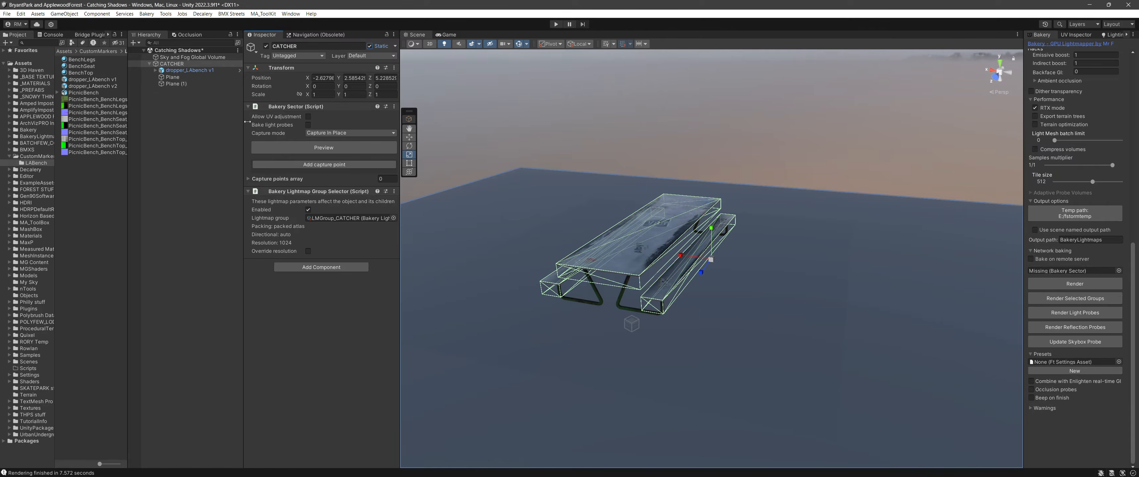
left_click(568, 128)
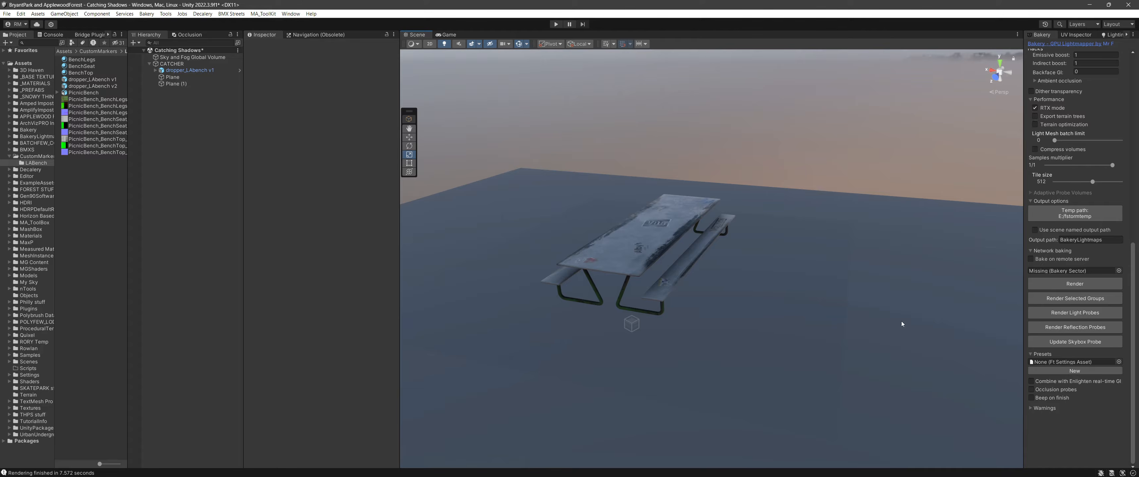
- Set the large lower plane's Receive Global Illumination to Light Probes
left_click(972, 305)
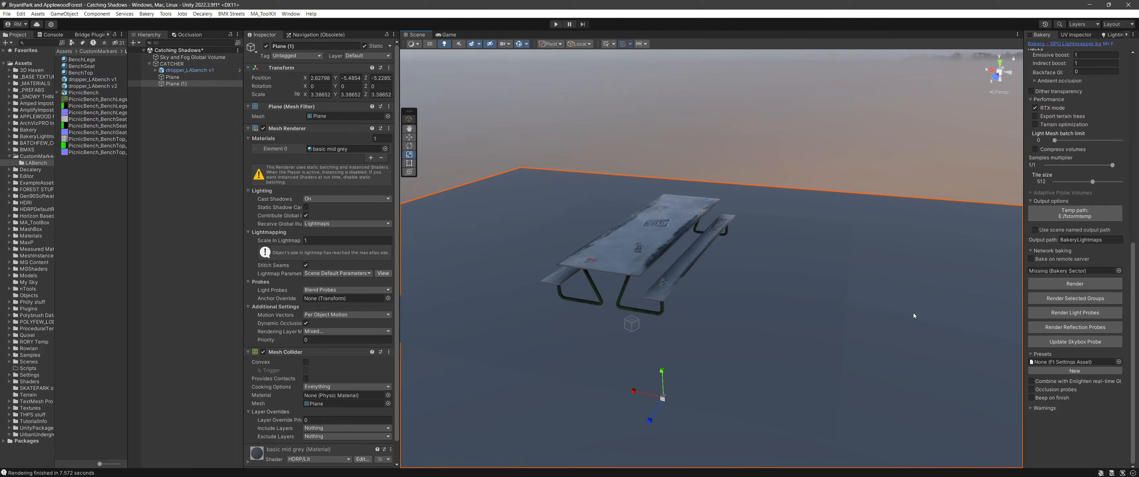
left_click(732, 330)
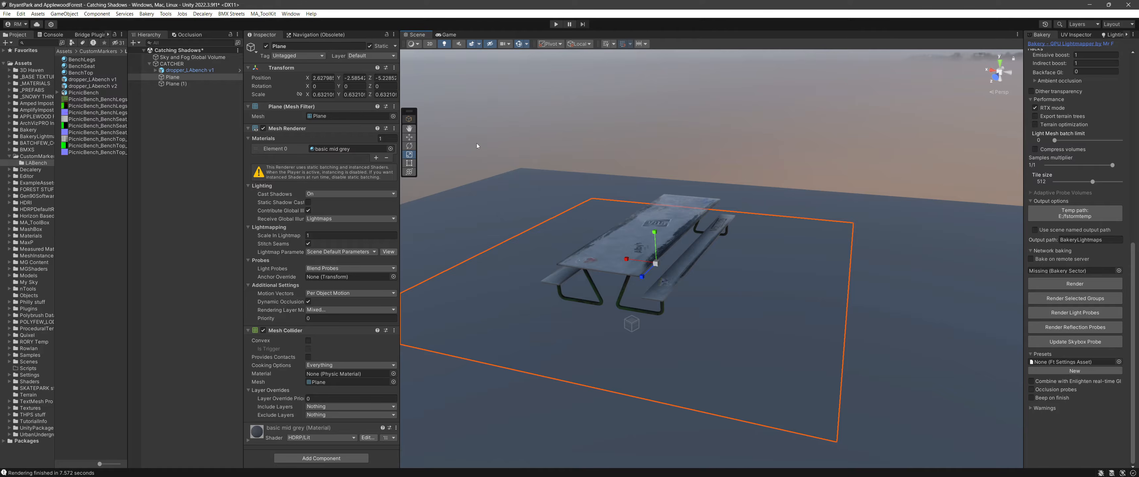
left_click(523, 189)
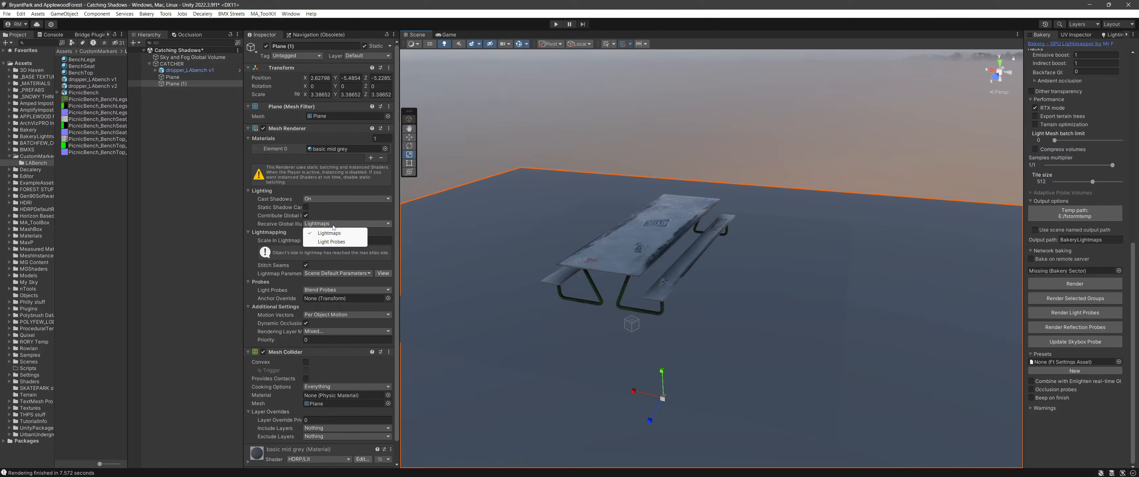
left_click(338, 242)
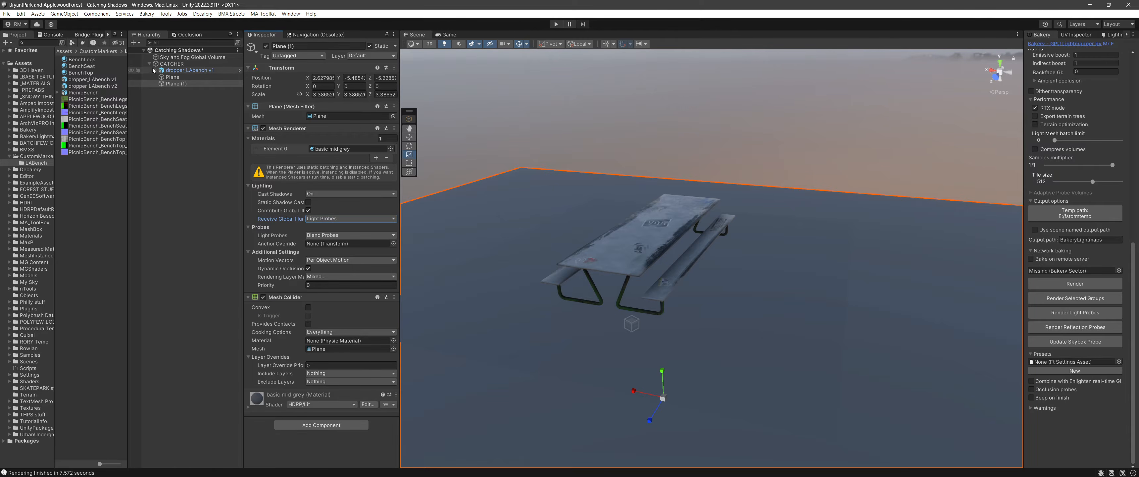
- Set Receive Global Illumination to Light Probes for the bench's seat, top and legs meshes, and collapse the prefab
left_click(155, 70)
left_click(182, 84)
left_click(186, 97, "shift")
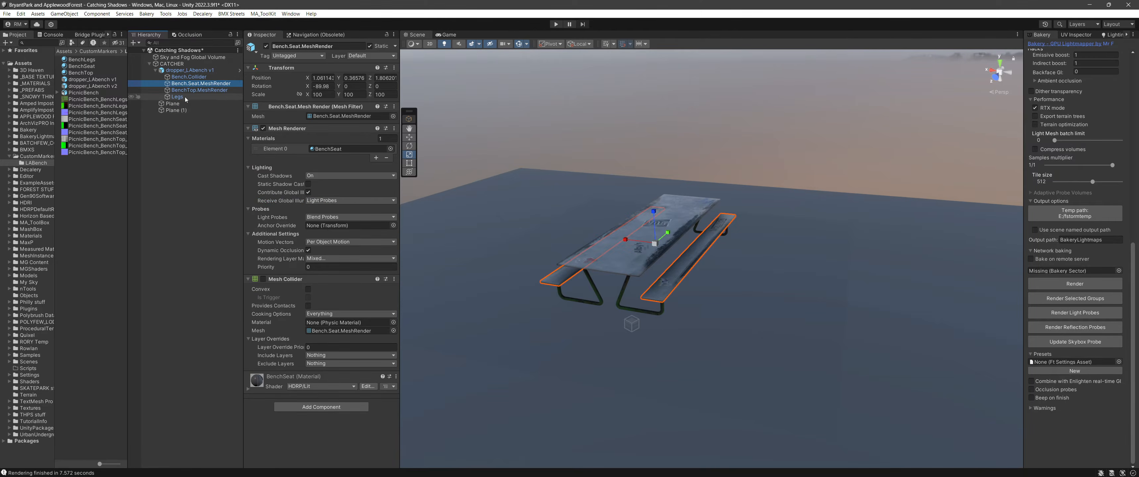
left_click(330, 201)
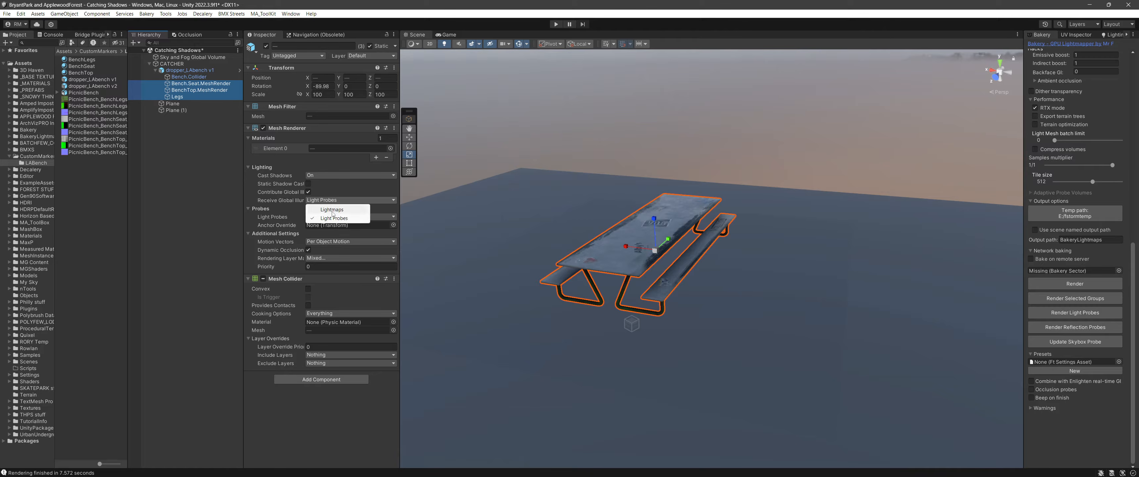
left_click(337, 219)
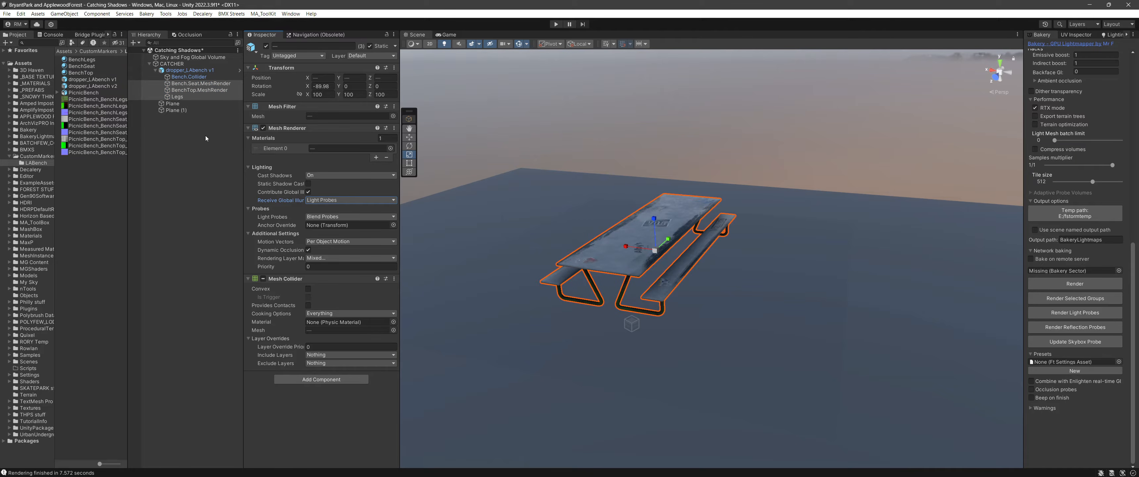
left_click(483, 276)
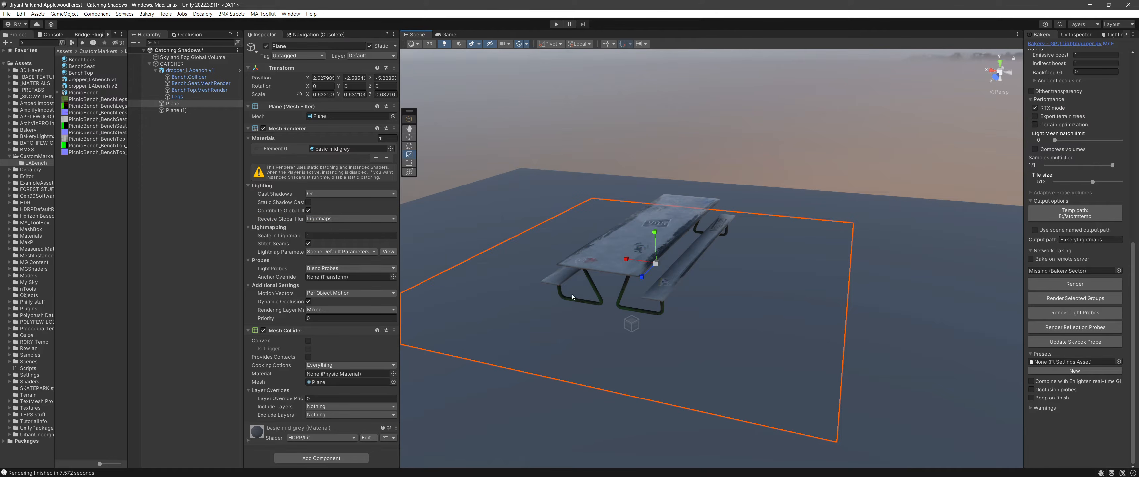
left_click(154, 70)
left_click(149, 64)
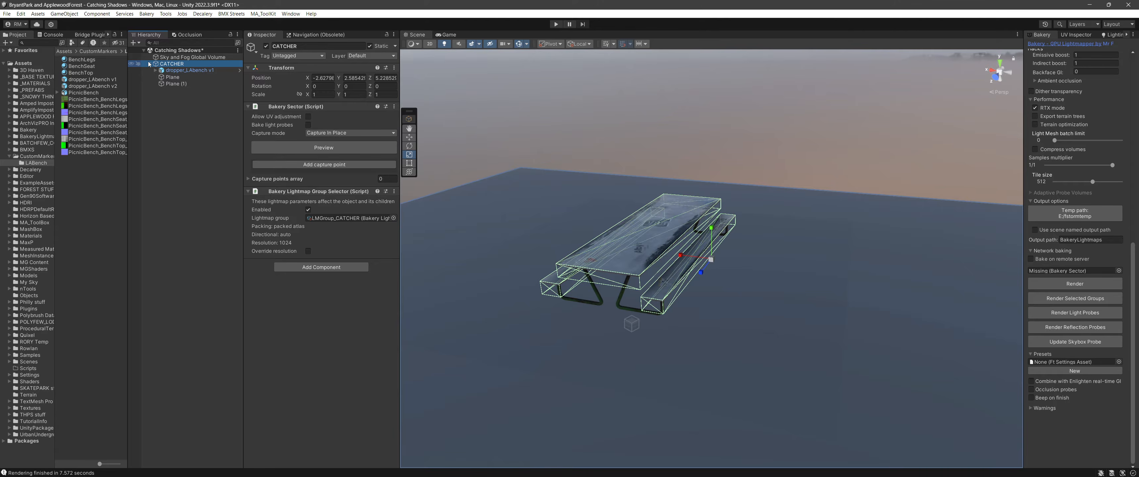
- Create an empty root-level object named Skylight in the scene
left_click(173, 177)
right_click(175, 175)
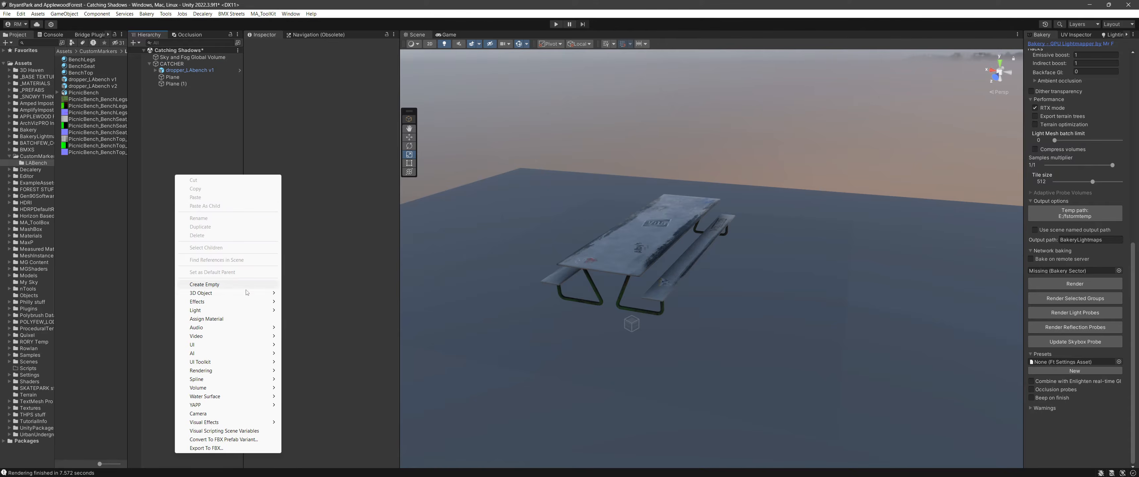
left_click(234, 285)
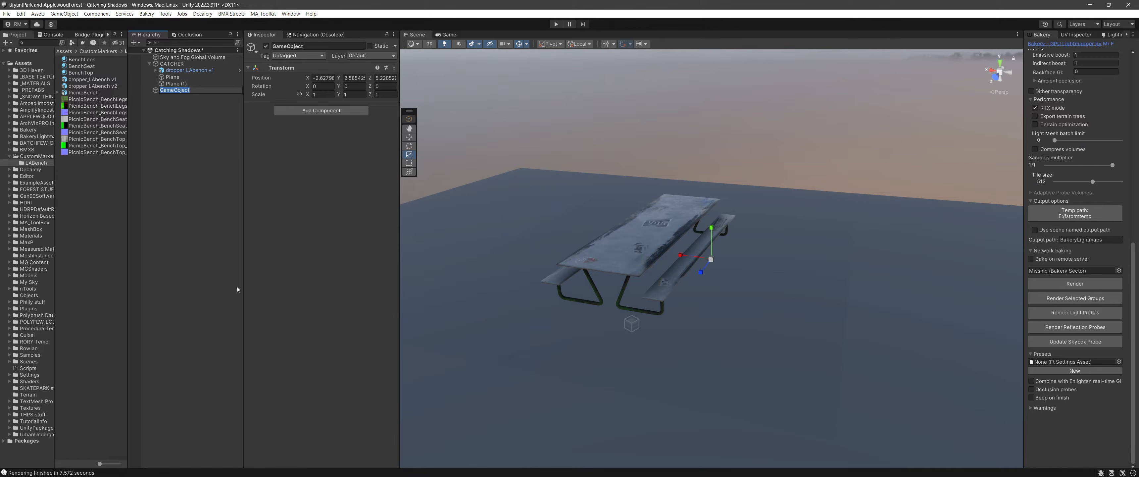
type("Skylight")
key("Return")
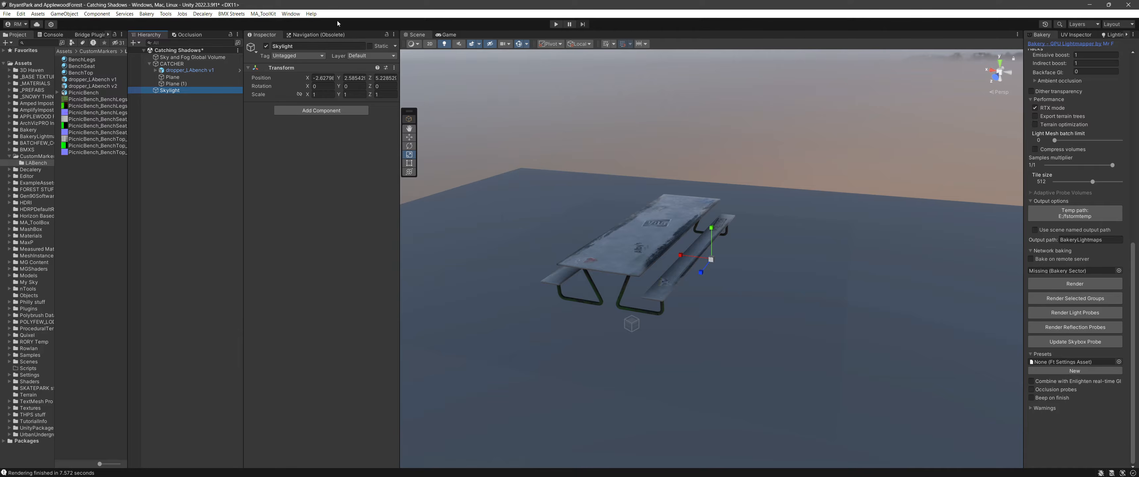
- Add a Bakery Sky Light component to Skylight with the kloofendal_48d_partly_cloudy_4k - no sun v3 cubemap, and save the scene
left_click(321, 110)
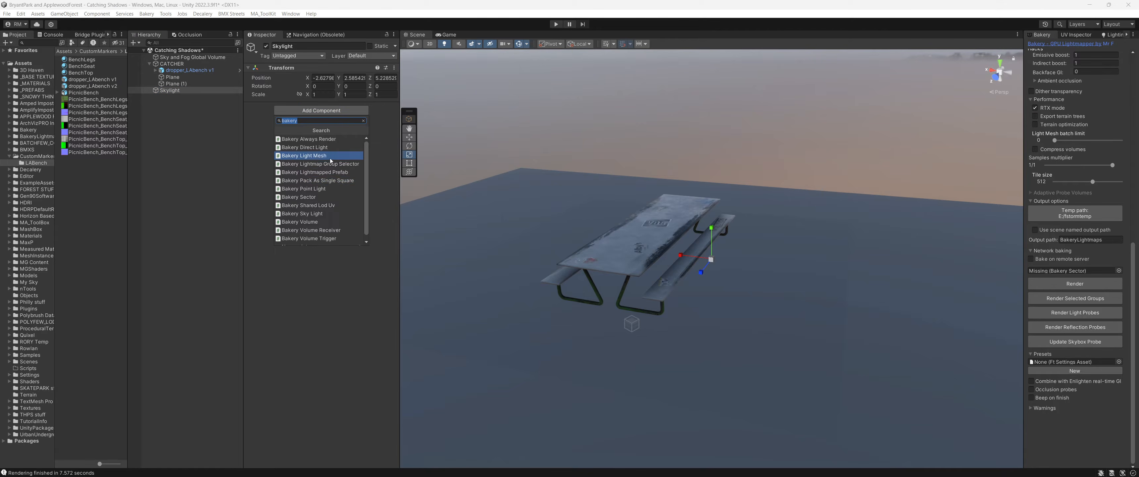
left_click(321, 214)
left_click(389, 133)
scroll(484, 250, "down", 5)
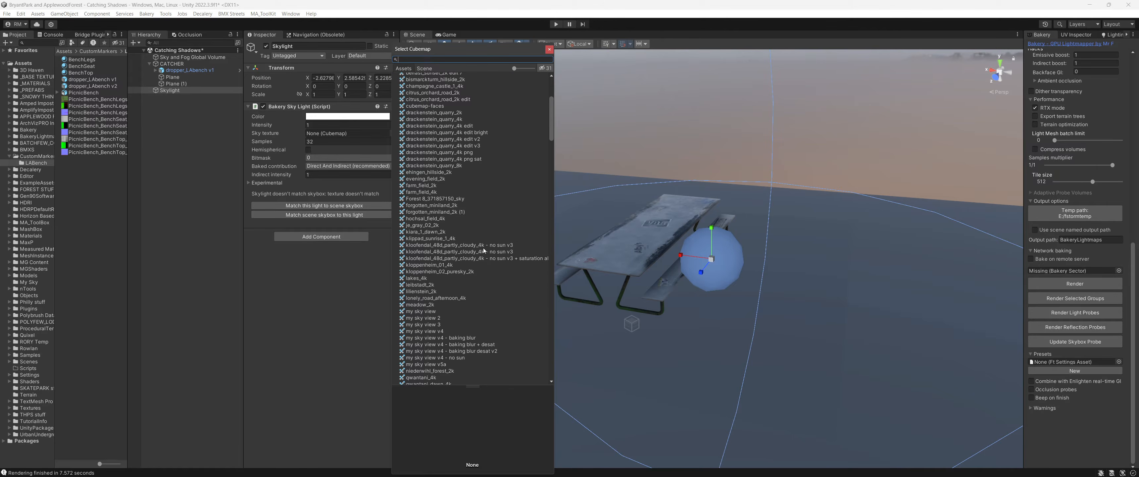
double_click(494, 250)
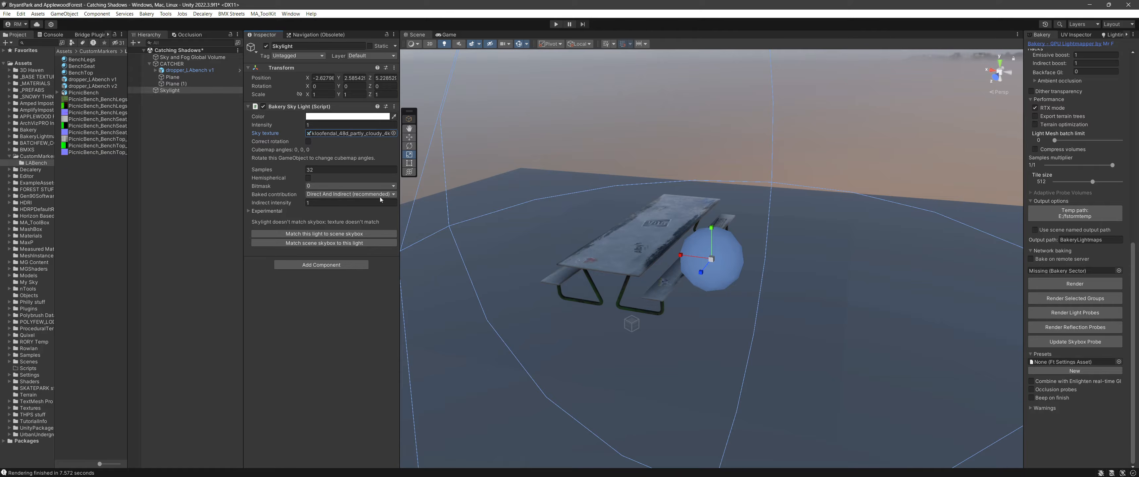
key("ctrl+s")
- Assign CATCHER as the Bakery sector and render its lightmap
scroll(1079, 278, "up", 12)
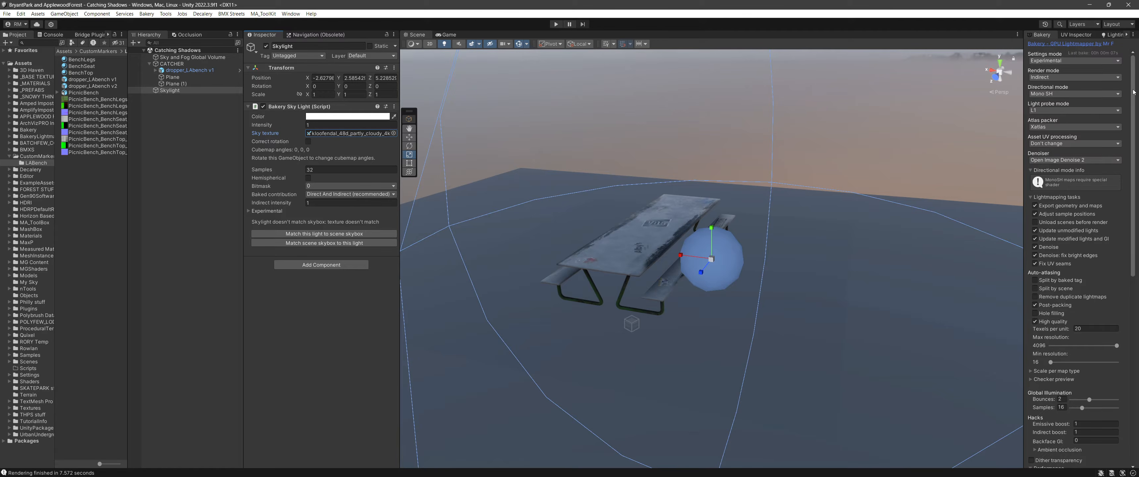
left_click_drag(1134, 88, 1132, 261)
left_click(1118, 272)
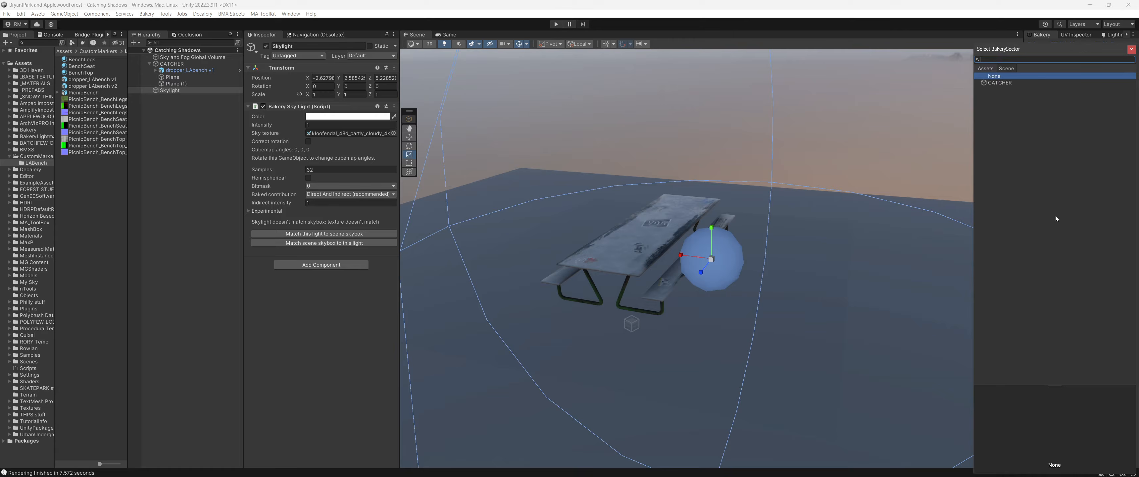
double_click(1010, 83)
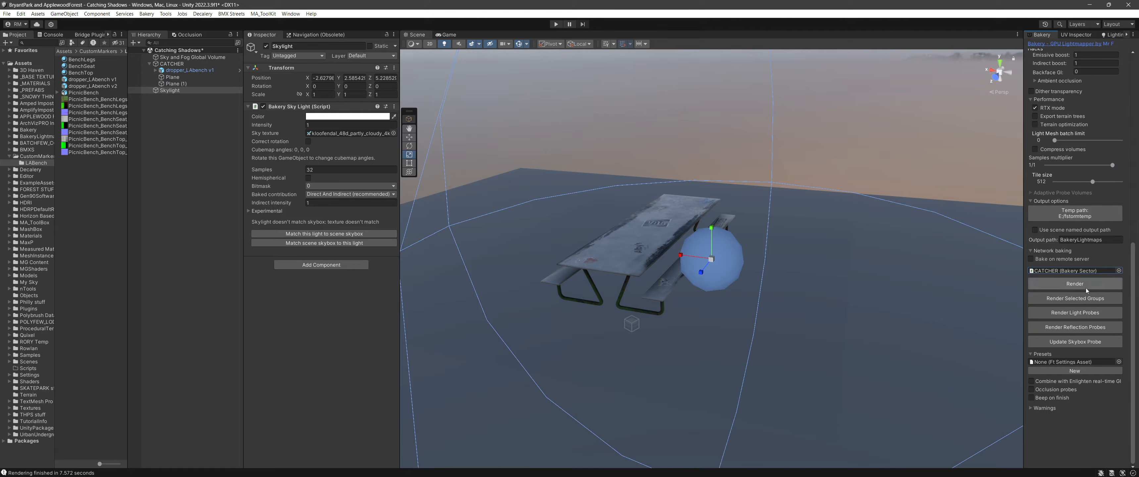
left_click(1075, 284)
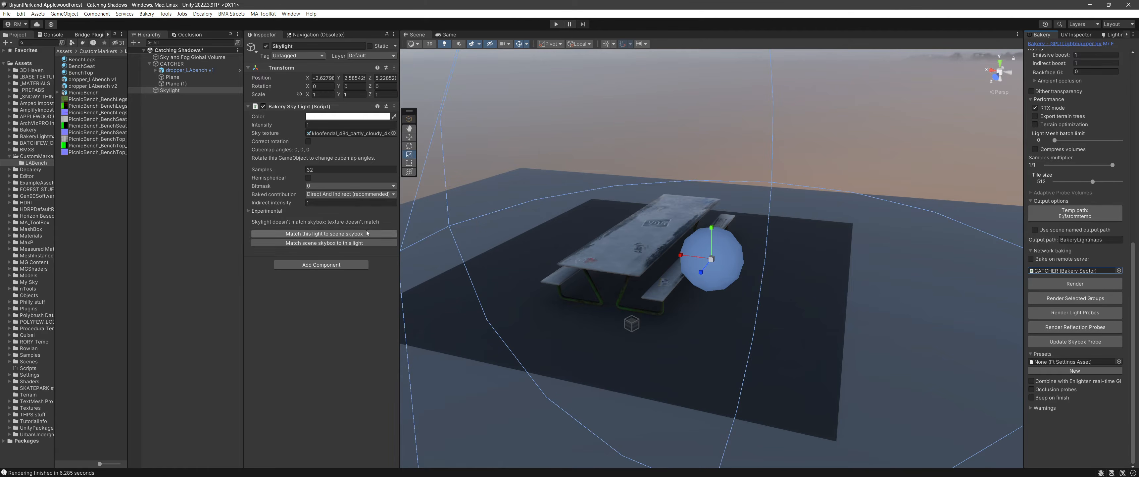
- Switch the scene view to Baked Lightmap mode and examine the bench's shadow on the small plane
left_click(227, 166)
left_click(414, 44)
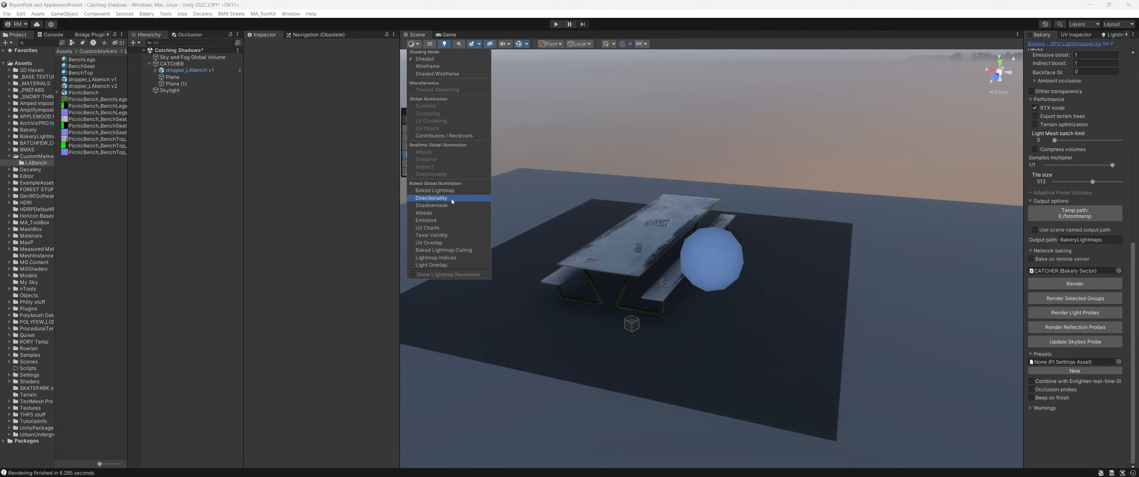
left_click(447, 196)
right_click_drag(778, 238, 732, 284)
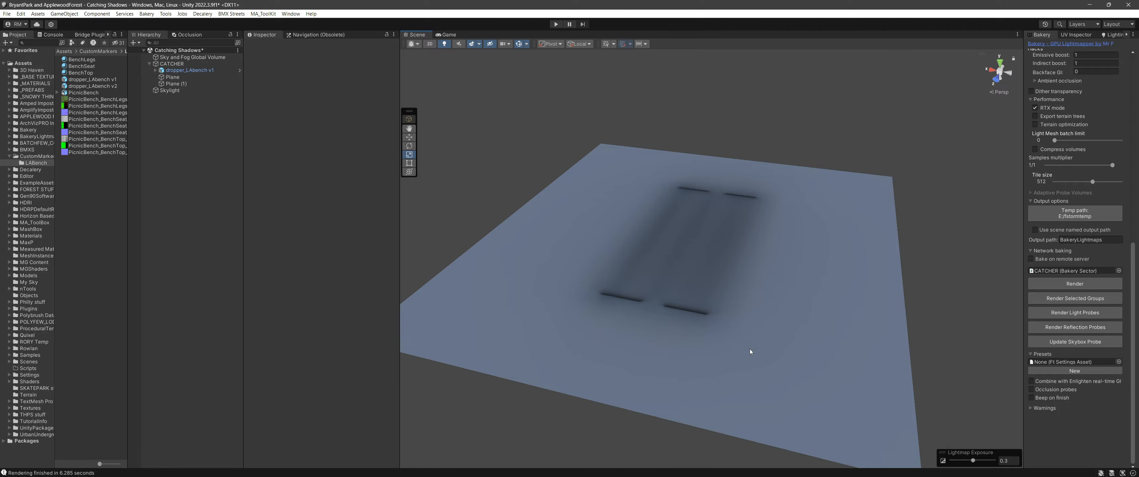
- Locate the small plane's baked texture LMGroup_CATCHER_L0 in the project and set the view's lightmap exposure to 1.1
left_click(796, 356)
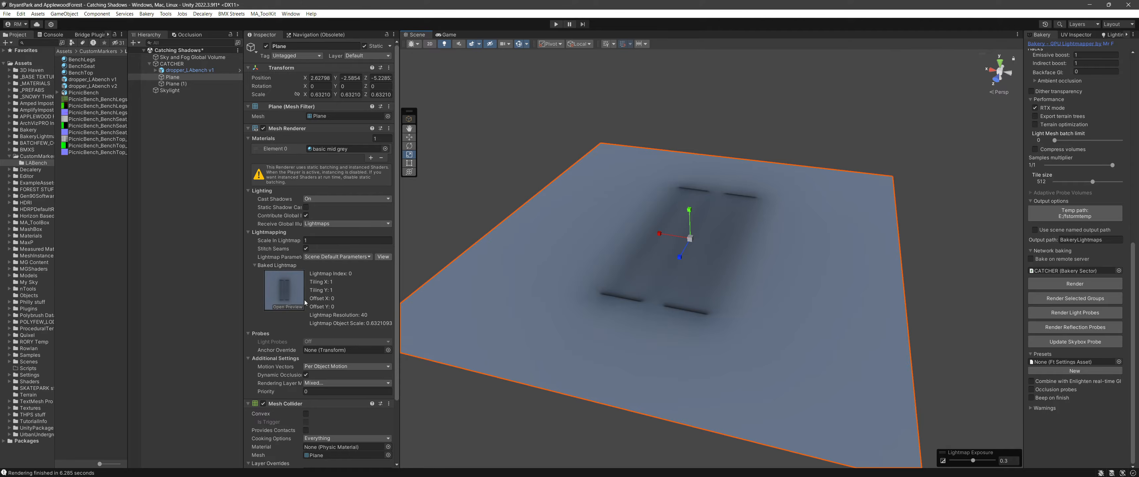
left_click(283, 286)
left_click(95, 60)
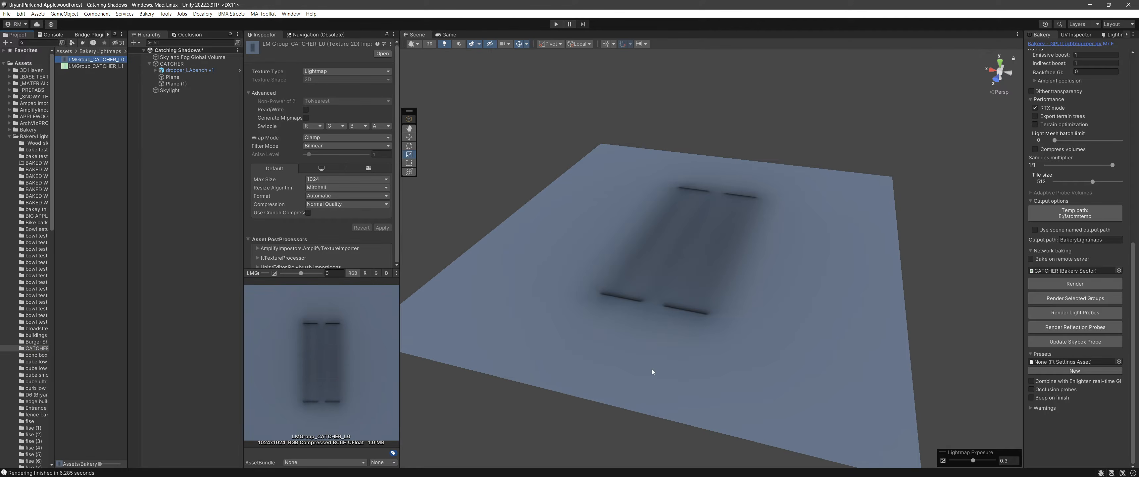
mouse_move(975, 460)
left_mouse_down()
mouse_move(959, 461)
mouse_move(989, 462)
mouse_move(974, 463)
left_mouse_up()
- Open the LMGroup_CATCHER_L0.hdr lightmap in Photoshop
left_click(82, 59)
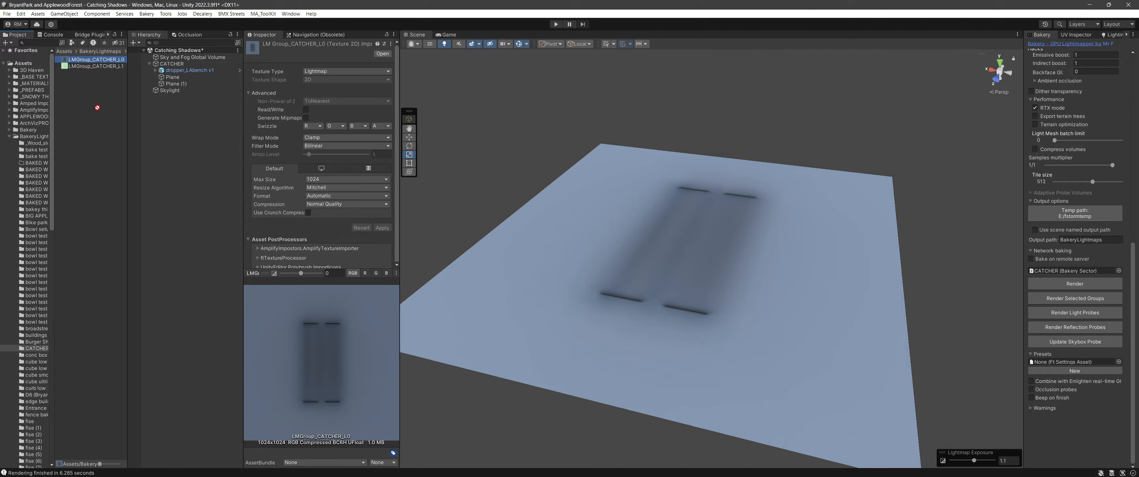
key("alt+Tab")
key("alt+Tab")
key("alt+Tab")
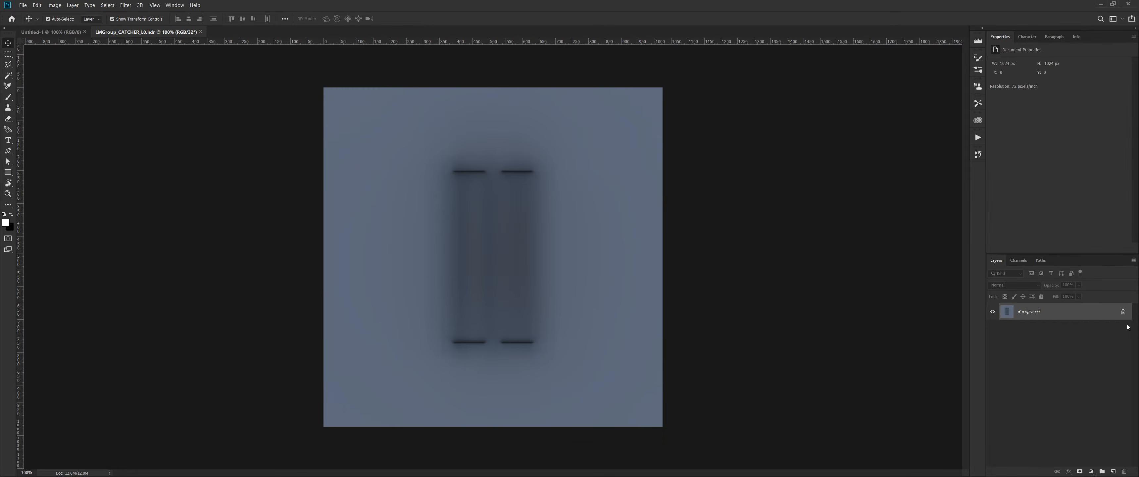
- Replace the locked background with a duplicate layer and add a Hue/Saturation adjustment with saturation -100
left_click_drag(1079, 311, 1113, 471)
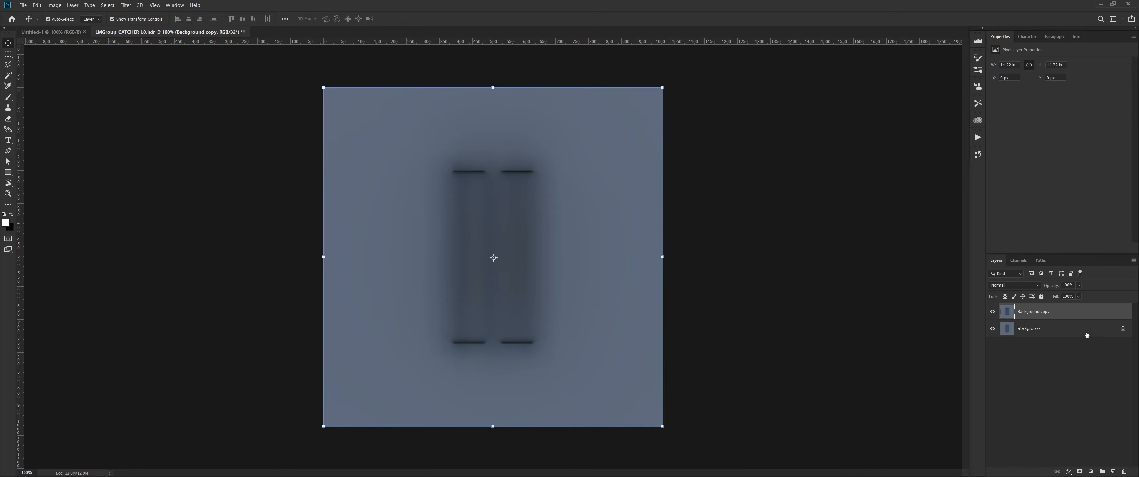
left_click_drag(1087, 334, 1125, 471)
left_click(1090, 472)
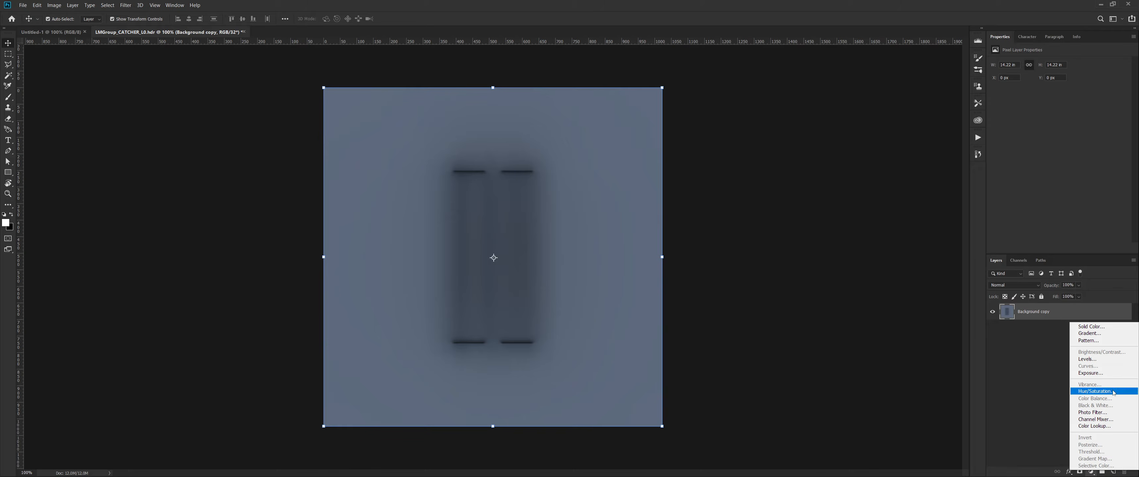
left_click(1095, 391)
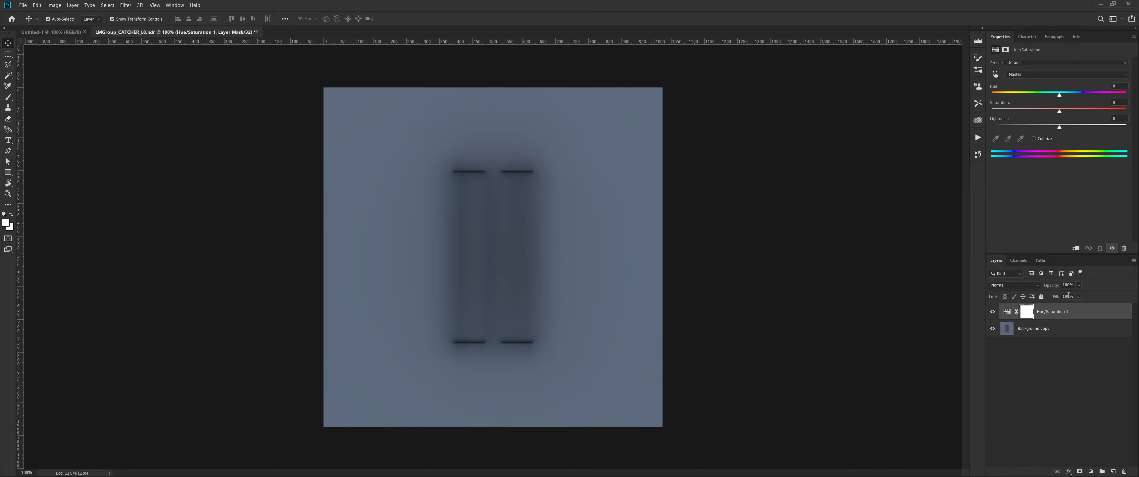
left_click_drag(1060, 111, 788, 96)
- Add a Levels adjustment with its white input at 37 and check the foreground colour for pure white
left_click(1091, 471)
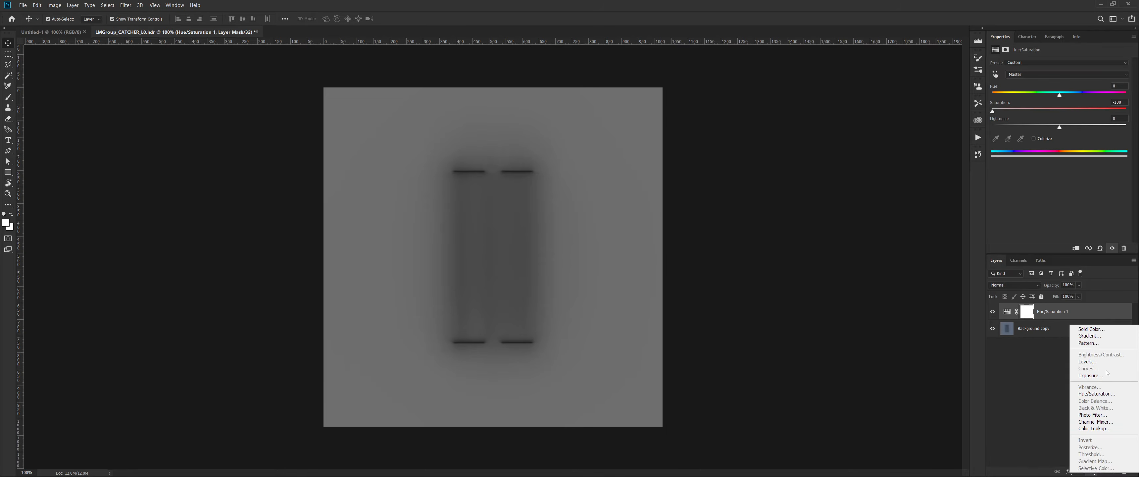
left_click(1096, 367)
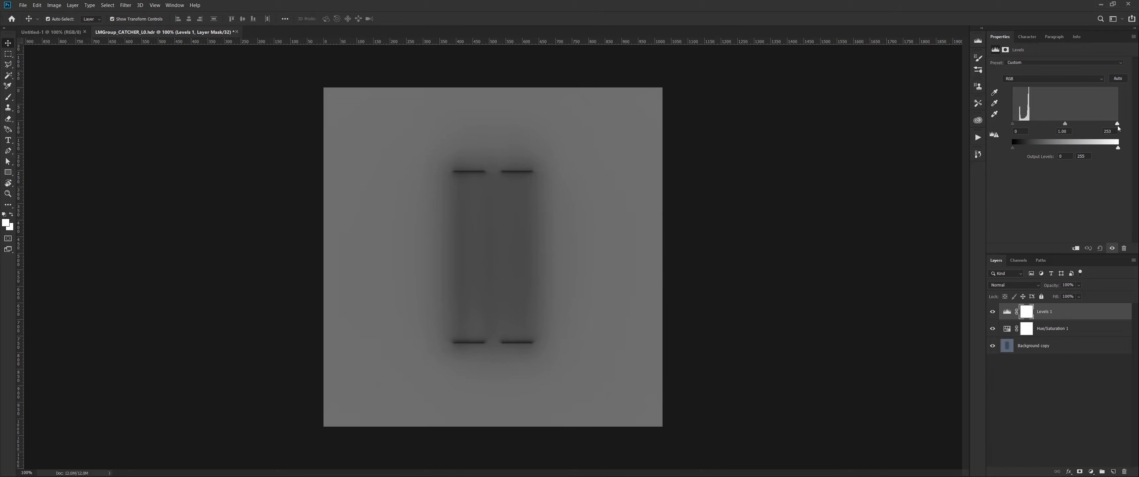
left_click_drag(1118, 123, 1028, 123)
left_click(5, 223)
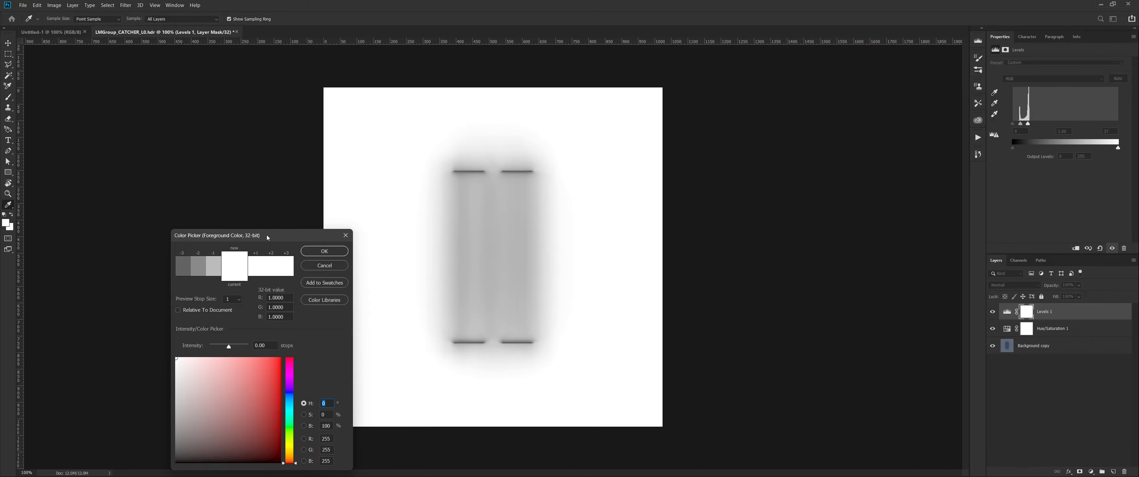
left_click_drag(267, 238, 275, 159)
left_click(333, 173)
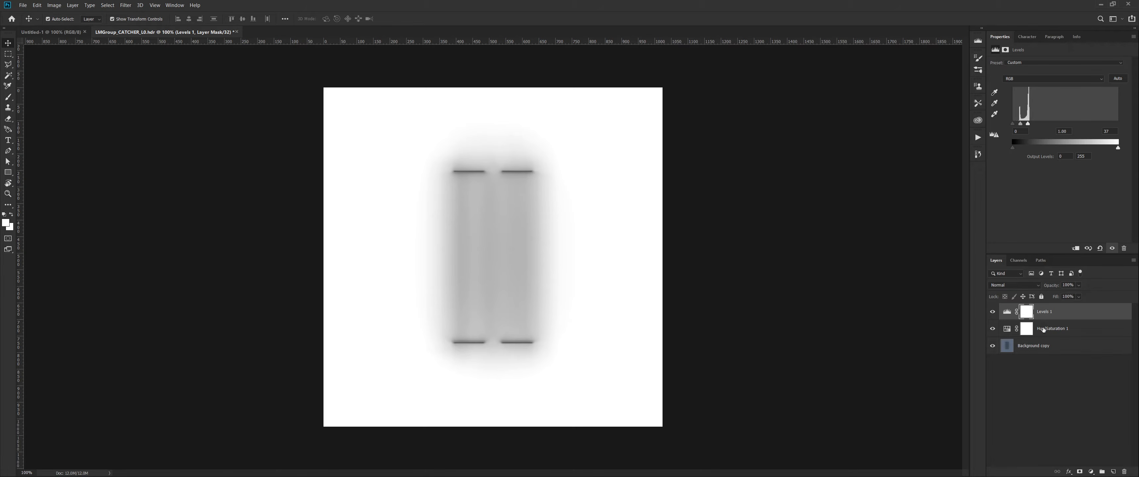
- Convert the image to 8 bits per channel without merging the layers
left_click(1044, 329)
left_click(1034, 345)
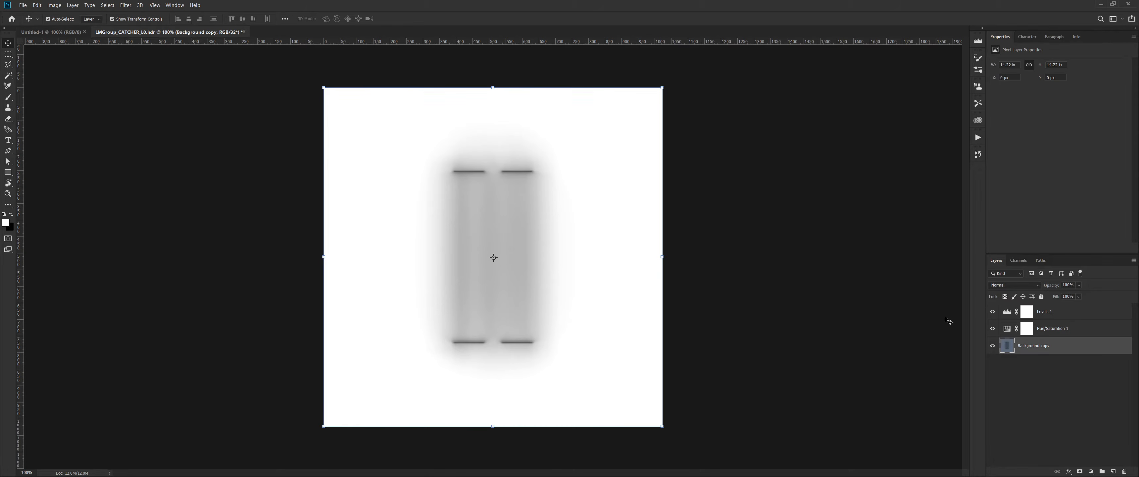
left_click(56, 4)
mouse_move(114, 14)
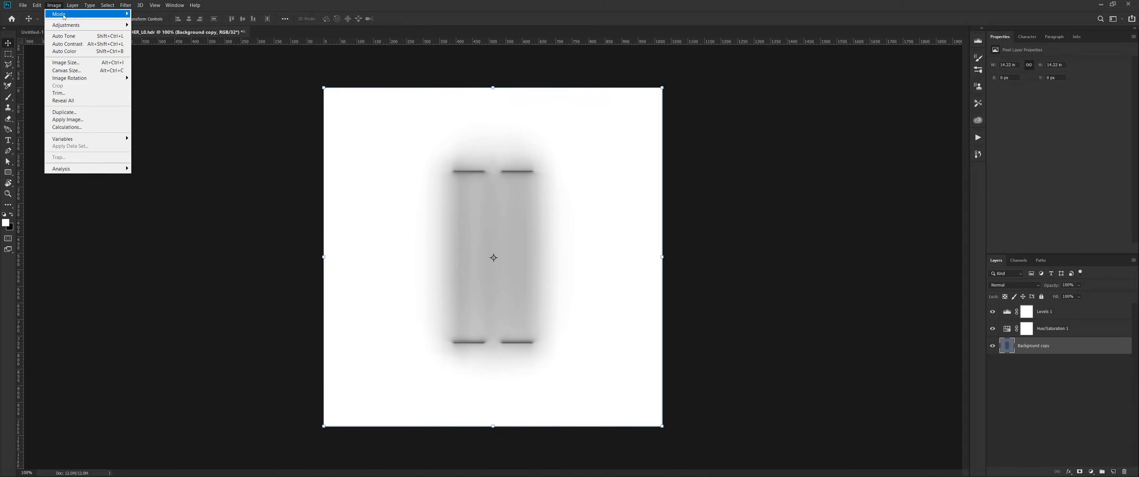
left_click(152, 78)
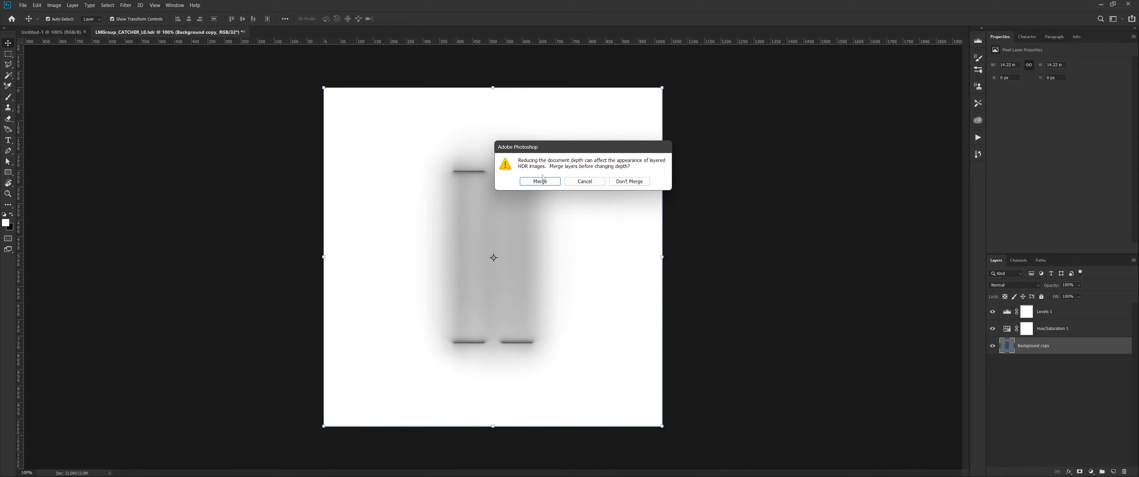
left_click(614, 183)
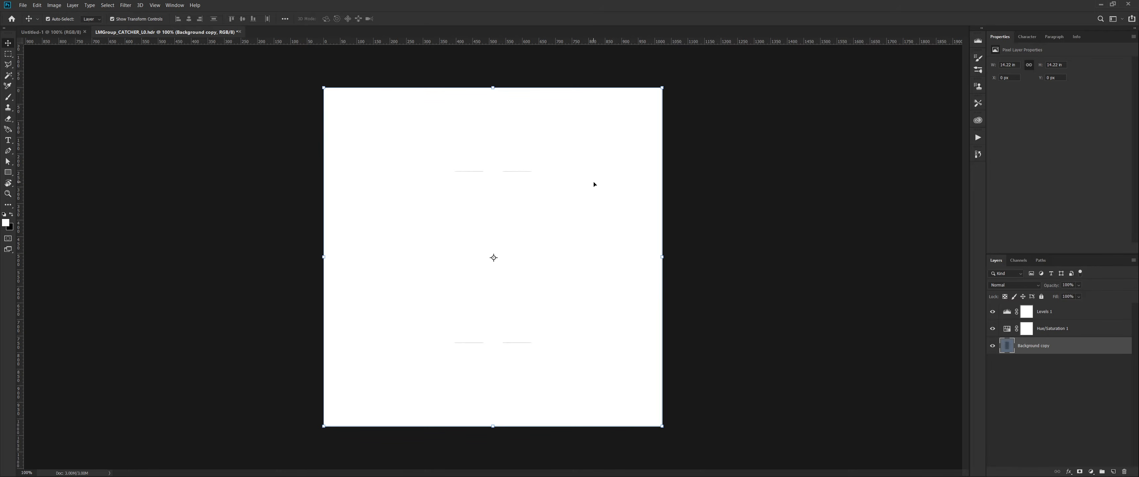
- Set the Levels adjustment's black input to 49 and white input to 101, checking the foreground colour for pure white
left_click(993, 312)
left_click(993, 312)
left_click(1026, 311)
left_click_drag(1028, 123, 1054, 124)
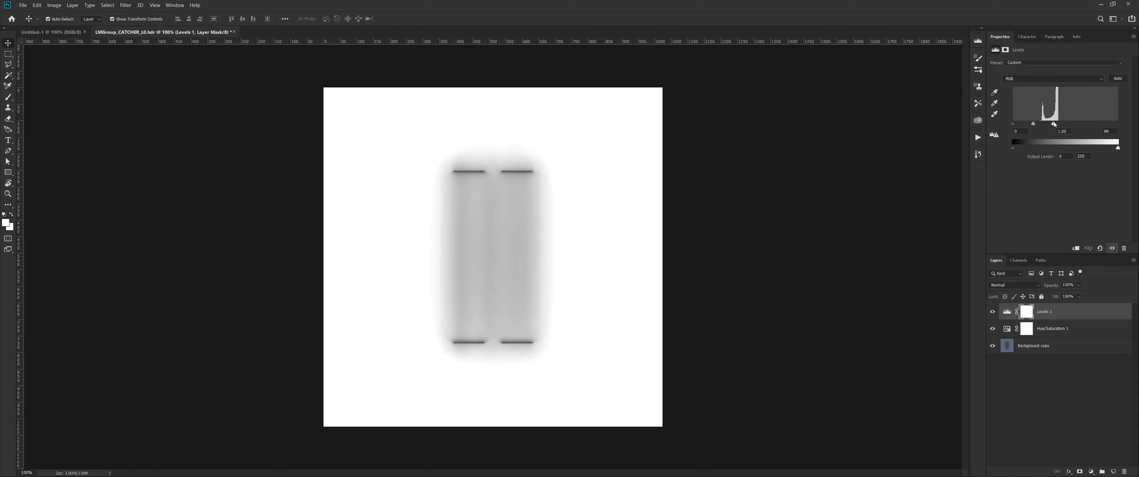
left_click(7, 224)
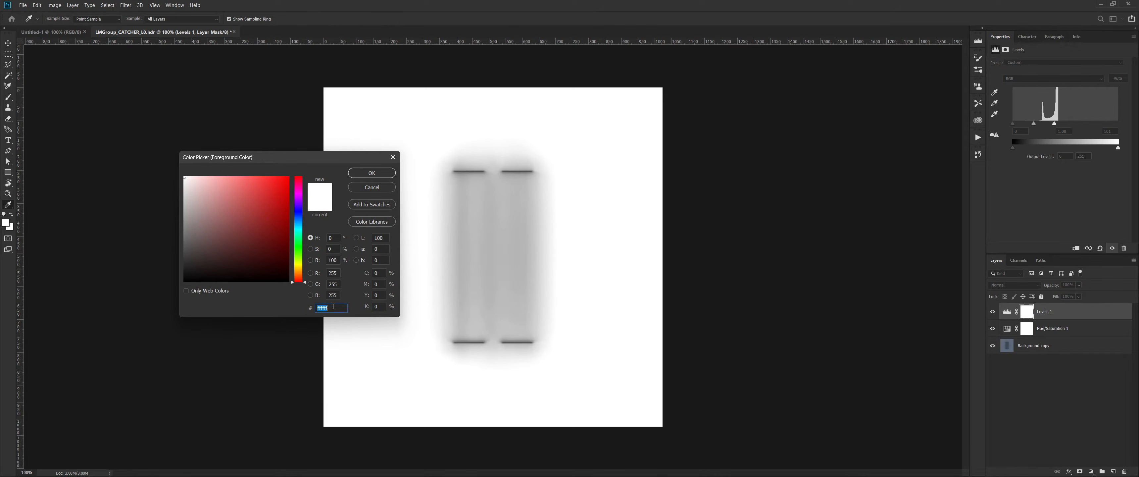
left_click(380, 177)
left_click_drag(1012, 124, 1034, 126)
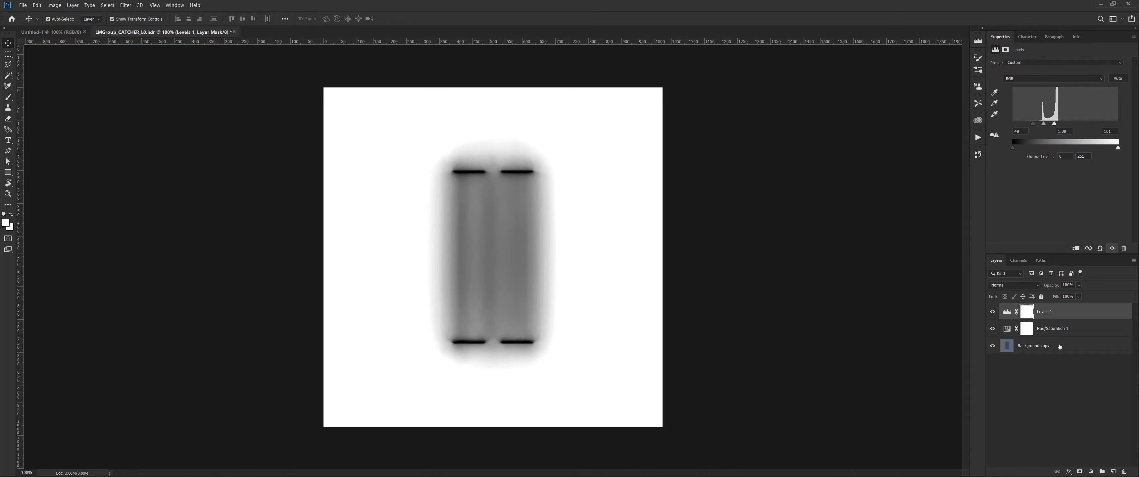
- Merge the visible layers, hide the merged layer and add a new layer filled with black
key("ctrl+shift+e")
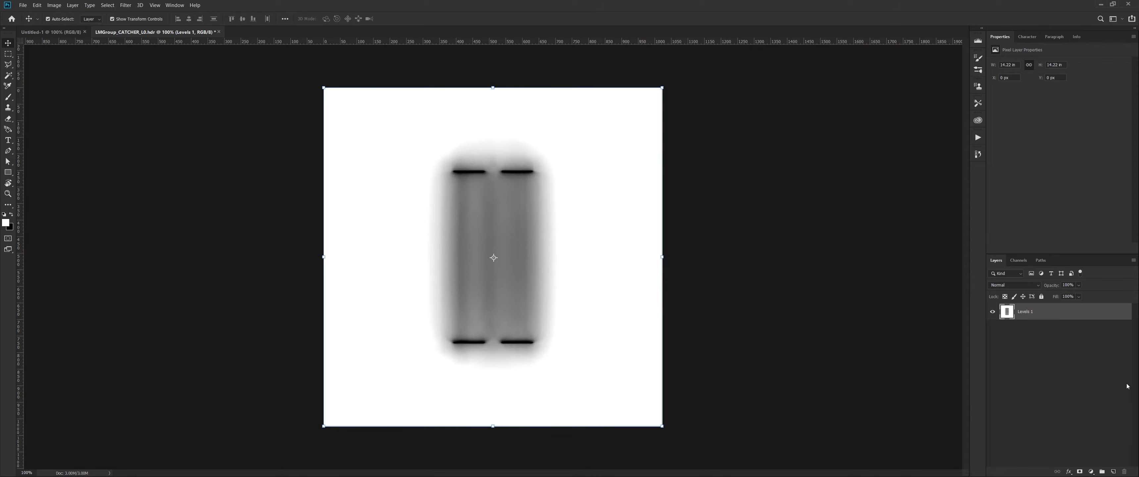
left_click(992, 311)
left_click(1113, 472)
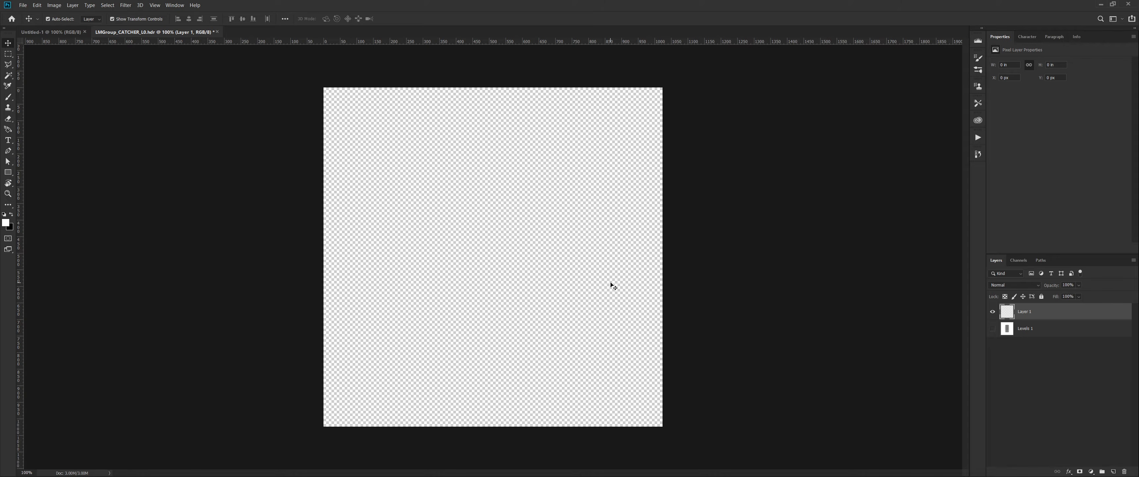
key("ctrl+BackSpace")
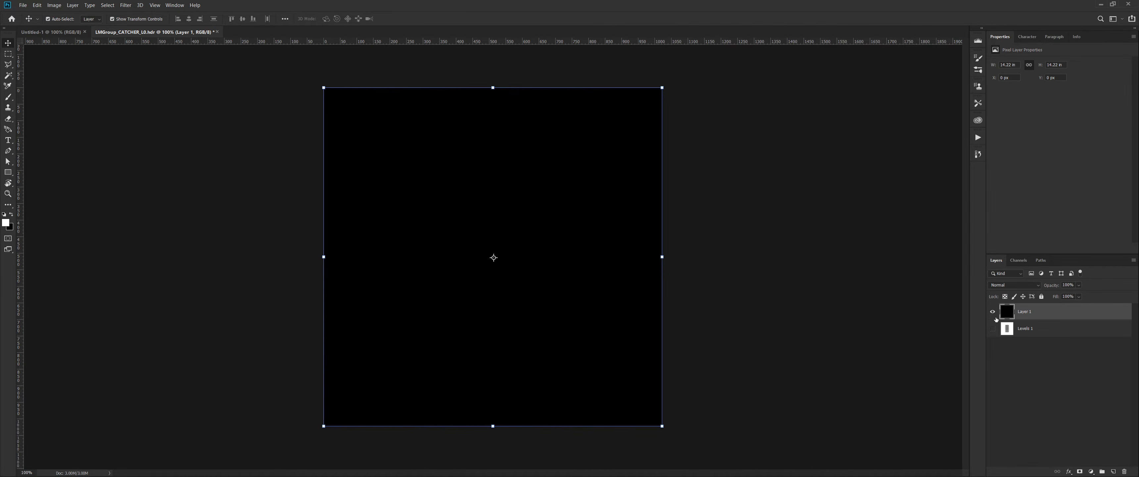
- Copy the entire shadow image from the Levels 1 layer and hide that layer again
left_click(993, 312)
left_click(993, 328)
left_click(1030, 331)
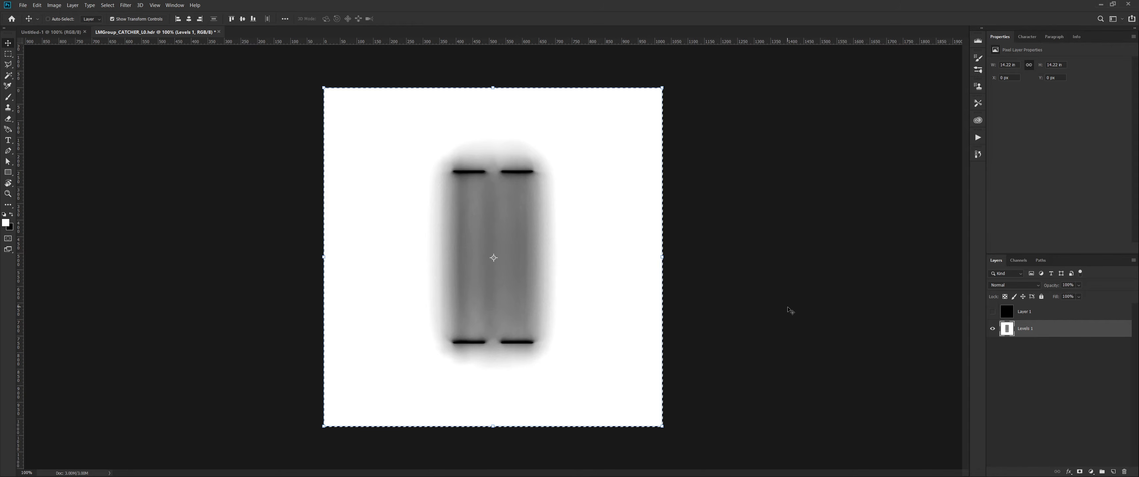
left_click(993, 329)
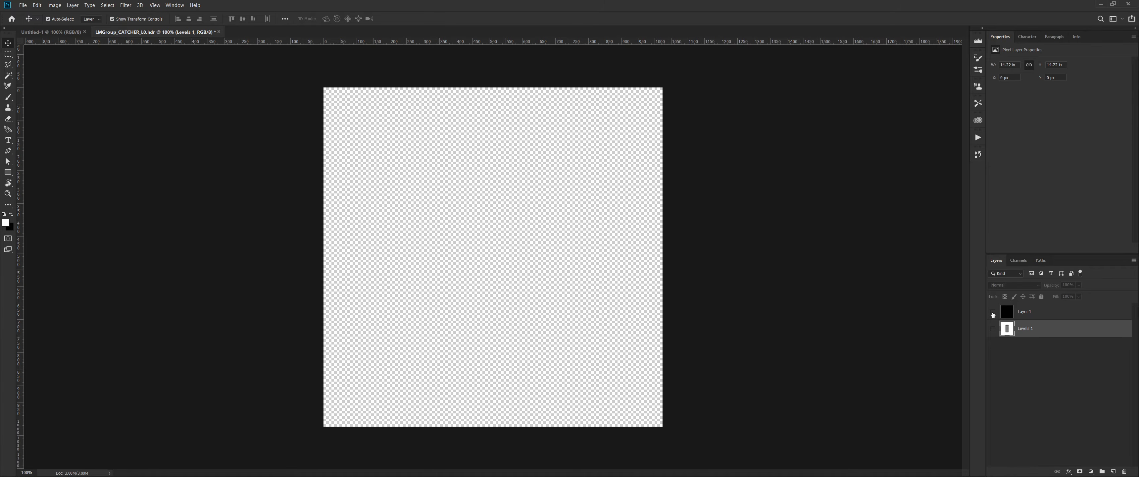
- Show the black layer and add a layer mask to it
left_click(993, 311)
left_click(1057, 312)
left_click(1080, 471)
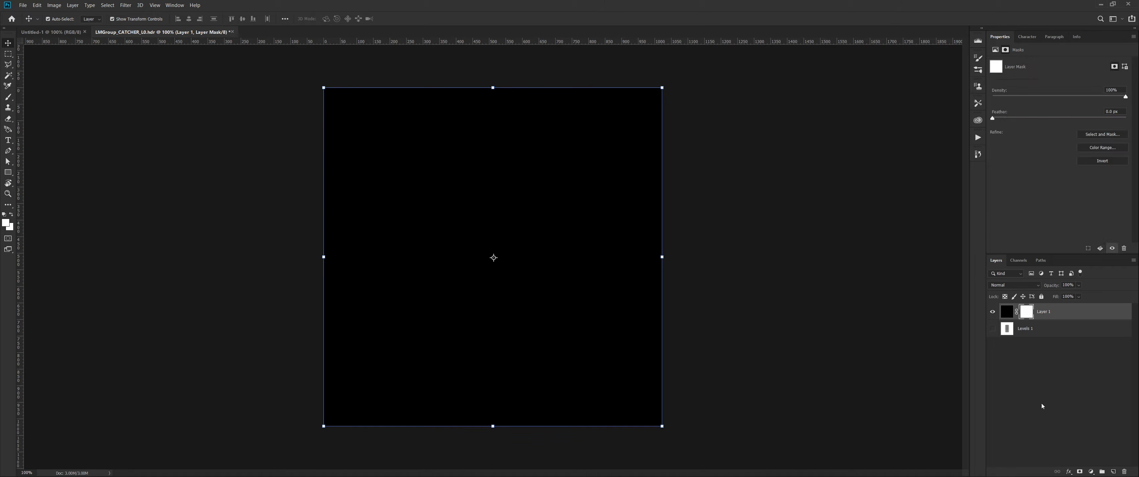
- Paste the copied shadow image into the black layer's mask and invert the mask
left_click(1027, 314, "alt")
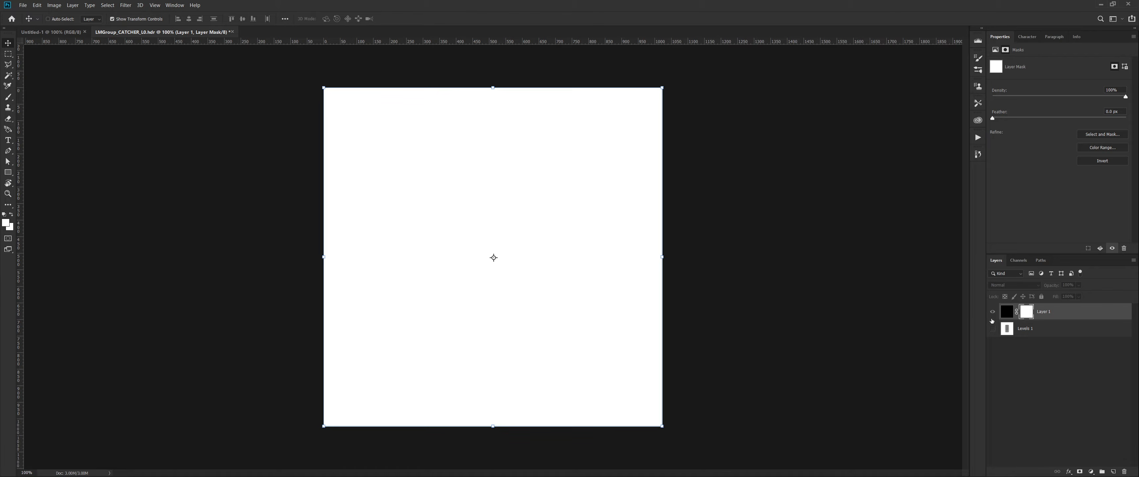
key("ctrl+a")
key("ctrl+v")
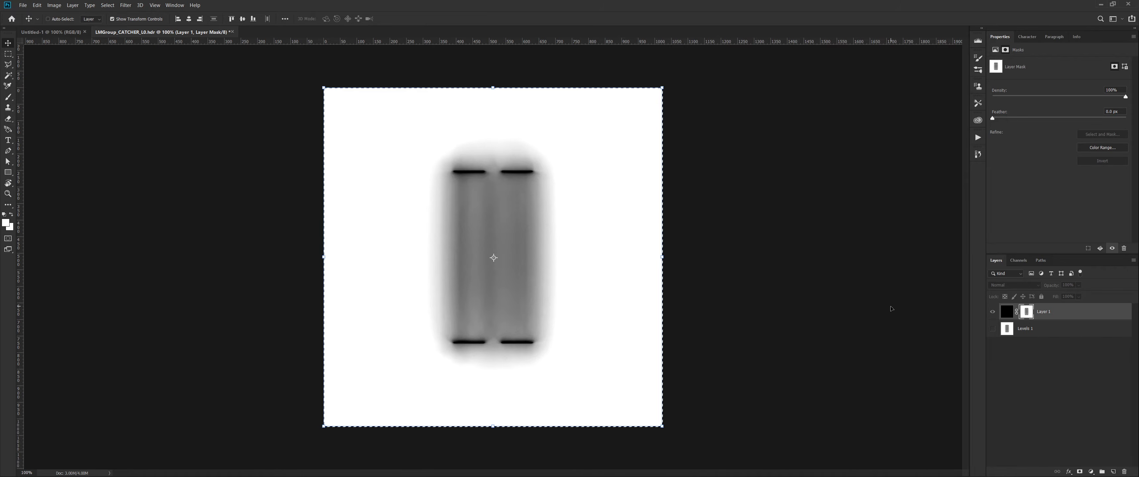
key("ctrl+i")
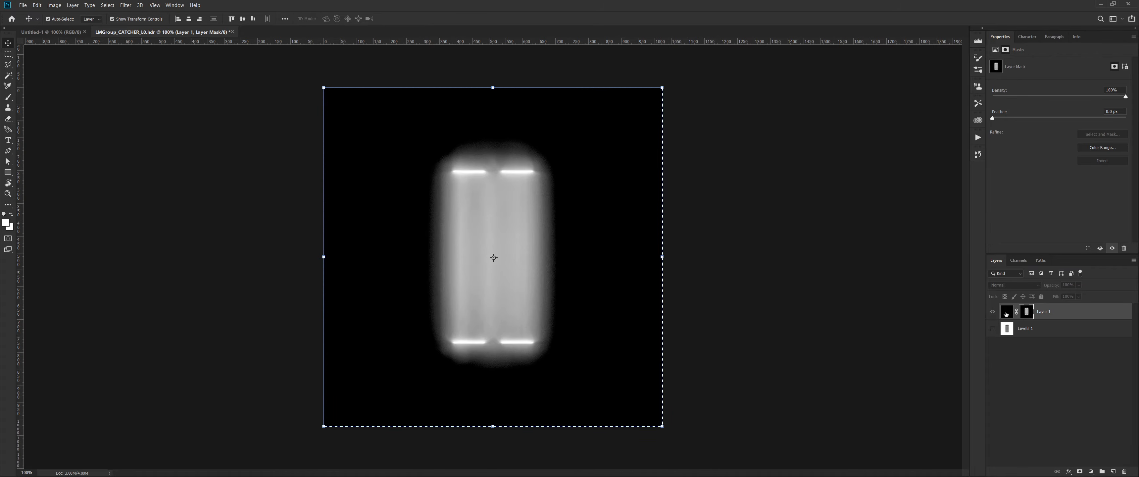
left_click(1006, 314)
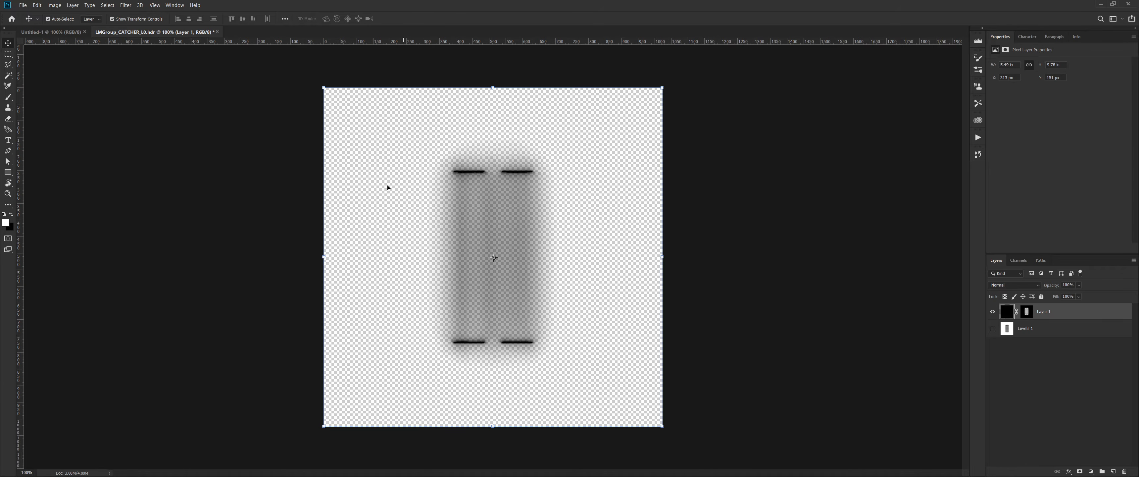
- Export the transparent shadow image as a PNG named SHADOW CATCHER in the CATCHER folder
left_click(22, 5)
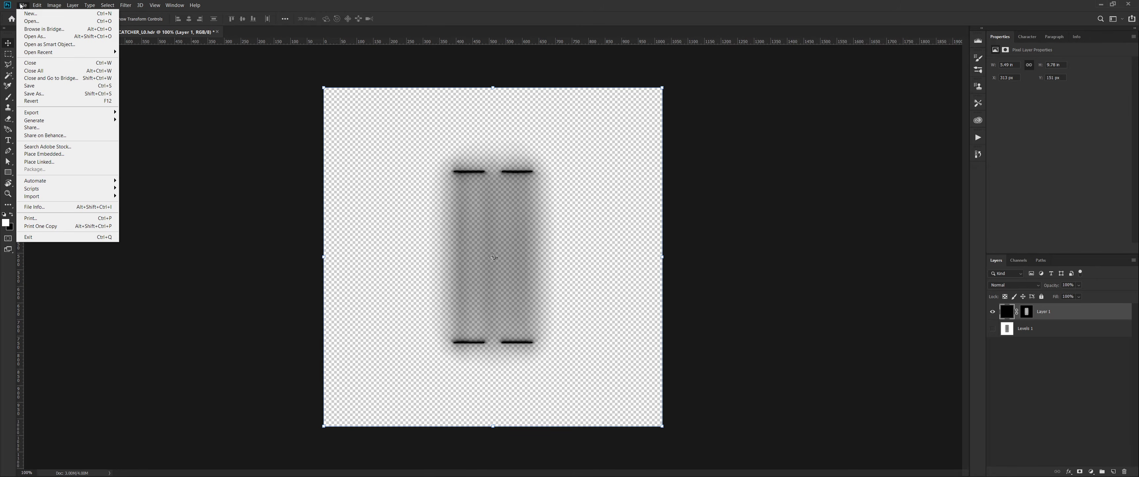
mouse_move(71, 112)
left_click(134, 113)
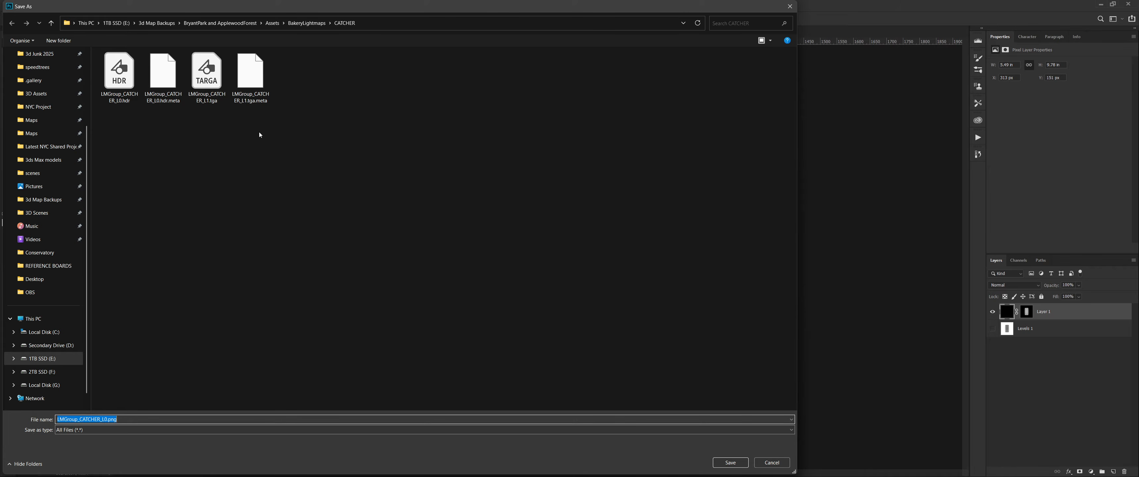
type("SHADOW CATCHER")
key("Return")
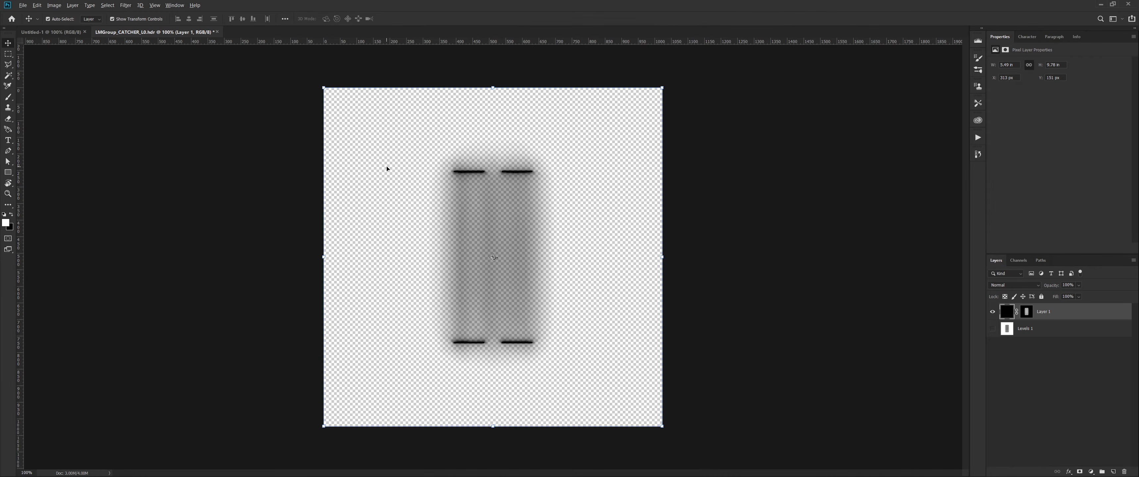
- Switch to Unity and preview the alpha and red channels of the SHADOW CATCHER texture
key("alt+Tab")
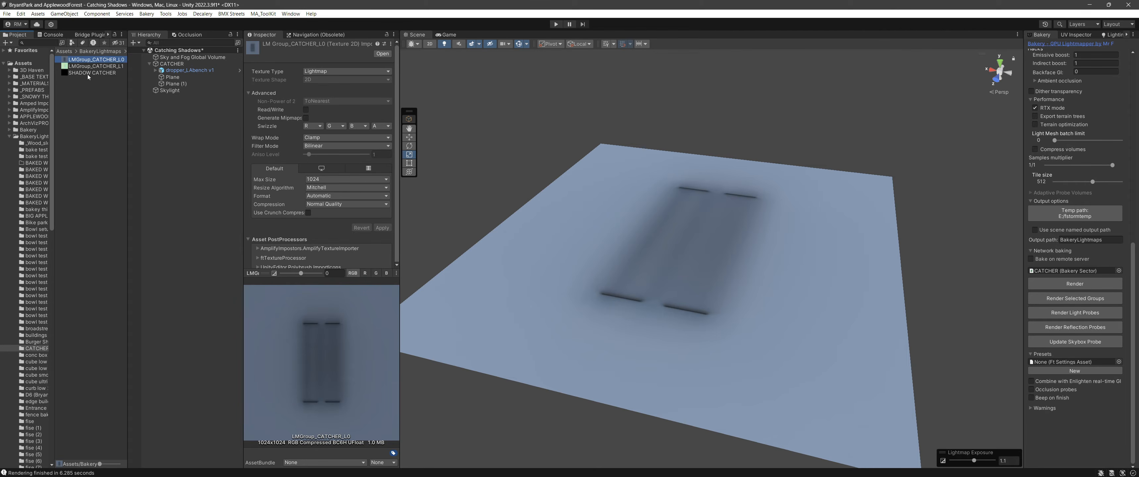
left_click(89, 72)
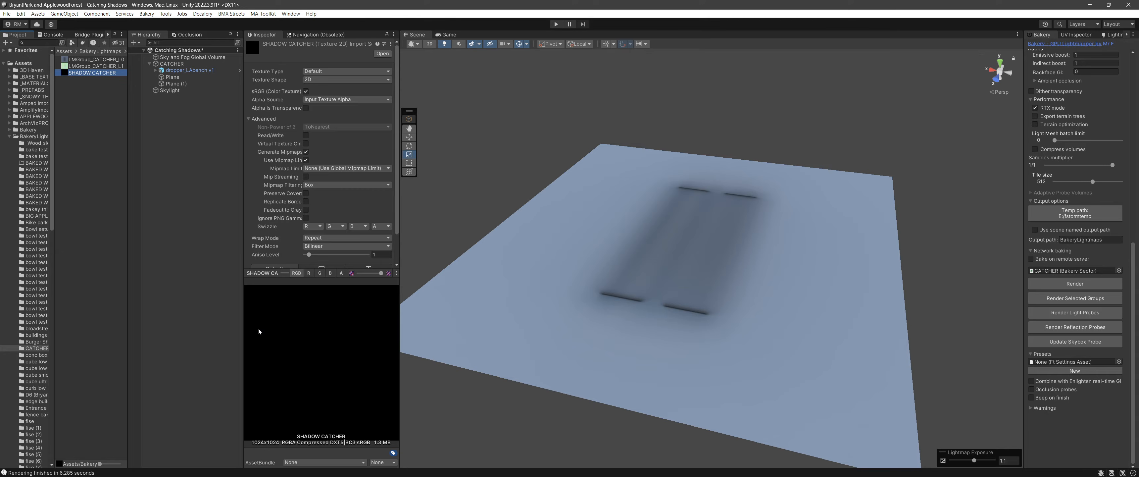
left_click(341, 272)
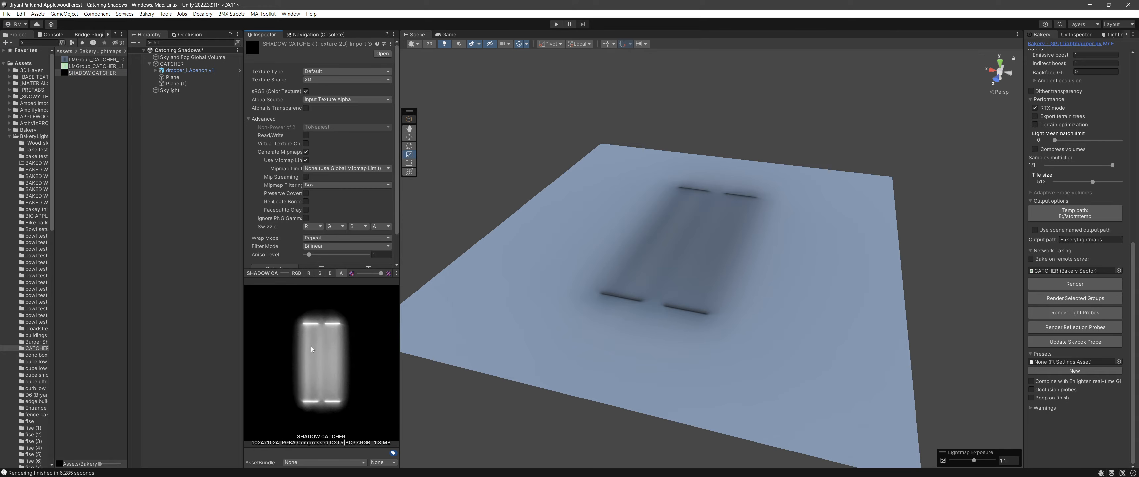
left_click(309, 273)
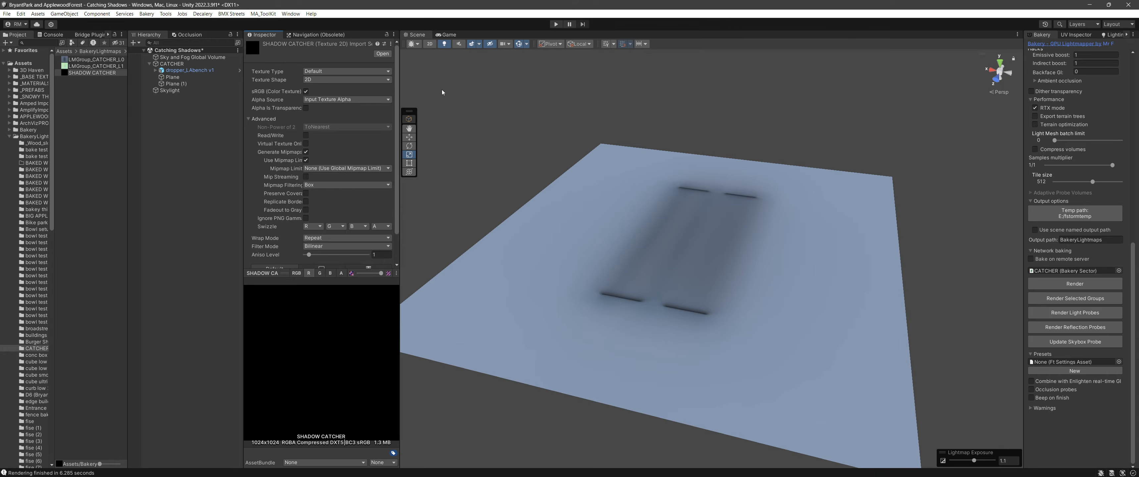
- Return the scene view to shaded display, duplicate the CATCHER group and move the copy away beyond the large ground plane
left_click(415, 44)
left_click(426, 60)
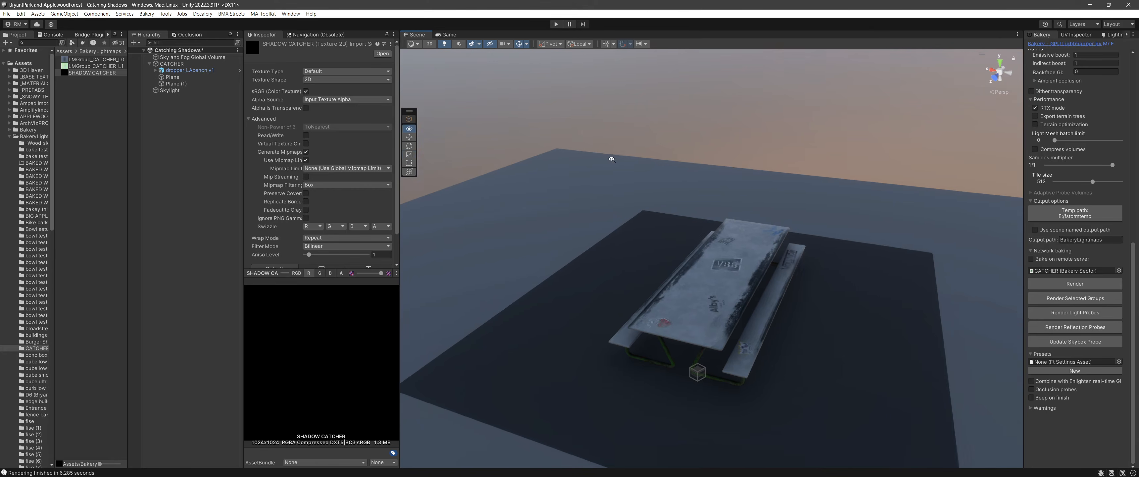
left_click(172, 64)
scroll(632, 216, "down", 5)
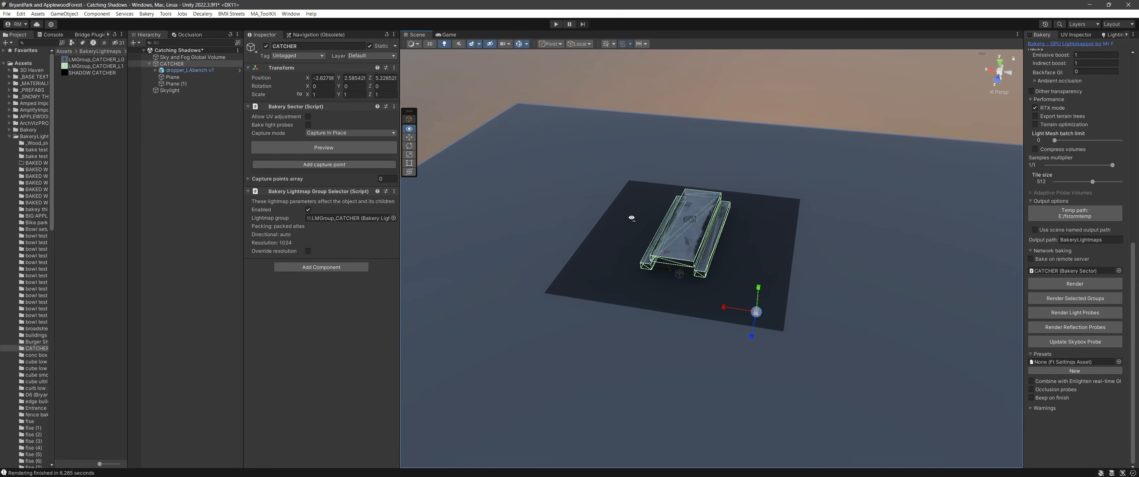
right_click_drag(630, 216, 651, 318)
scroll(633, 232, "down", 4)
key("w")
key("ctrl+d")
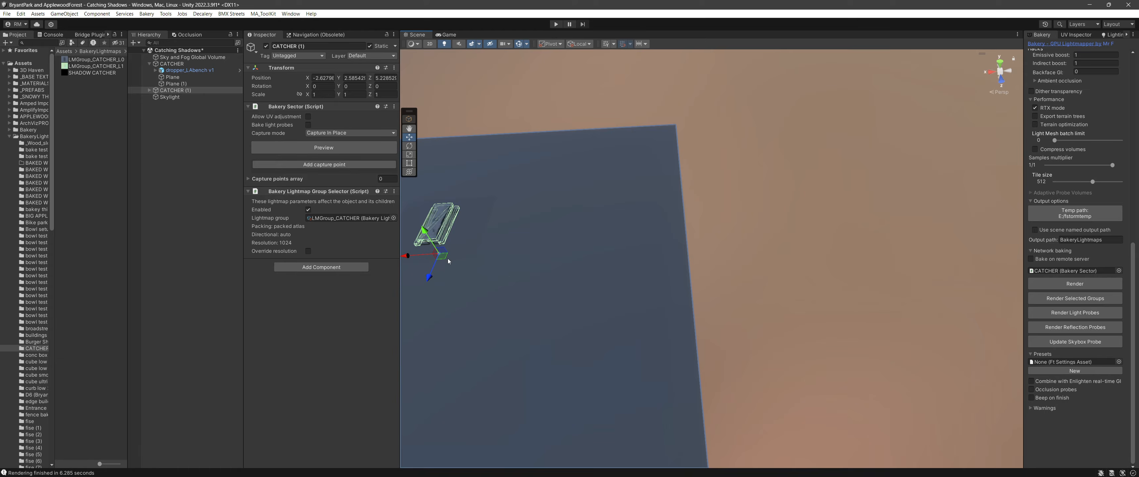
left_click_drag(444, 257, 950, 228)
right_click_drag(668, 228, 679, 208)
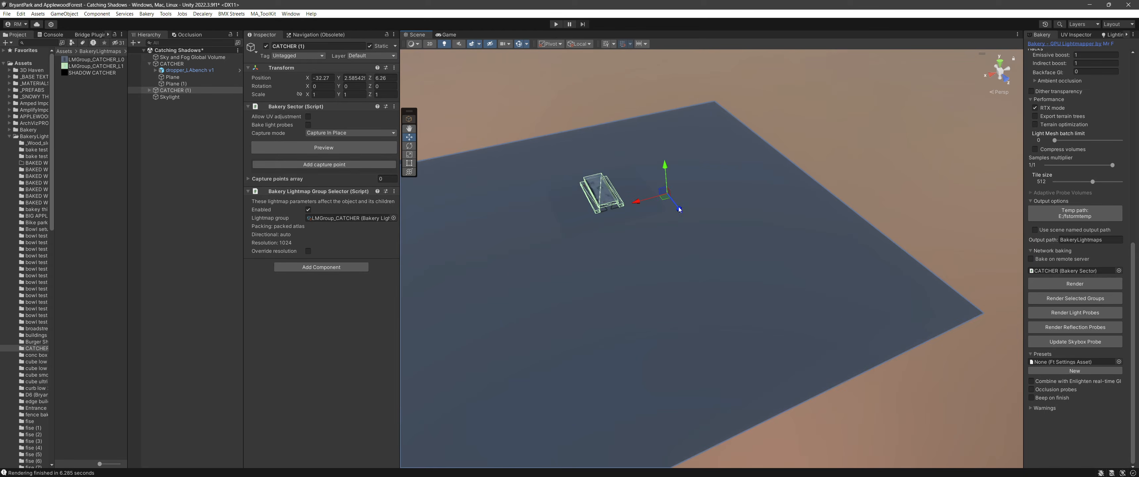
left_click_drag(666, 198, 756, 157)
- Delete the large ground plane from the duplicated CATCHER group and select the copied bench
left_click(687, 248)
key("Delete")
right_click_drag(740, 198, 721, 180)
key("w")
scroll(696, 211, "up", 5)
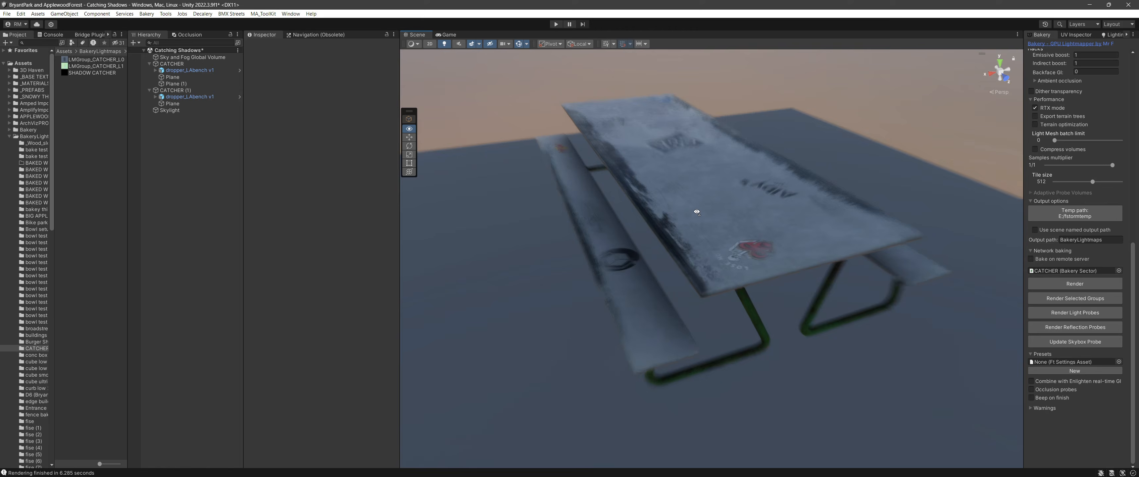
scroll(695, 216, "down", 5)
right_click_drag(695, 218, 707, 285)
left_click(722, 248)
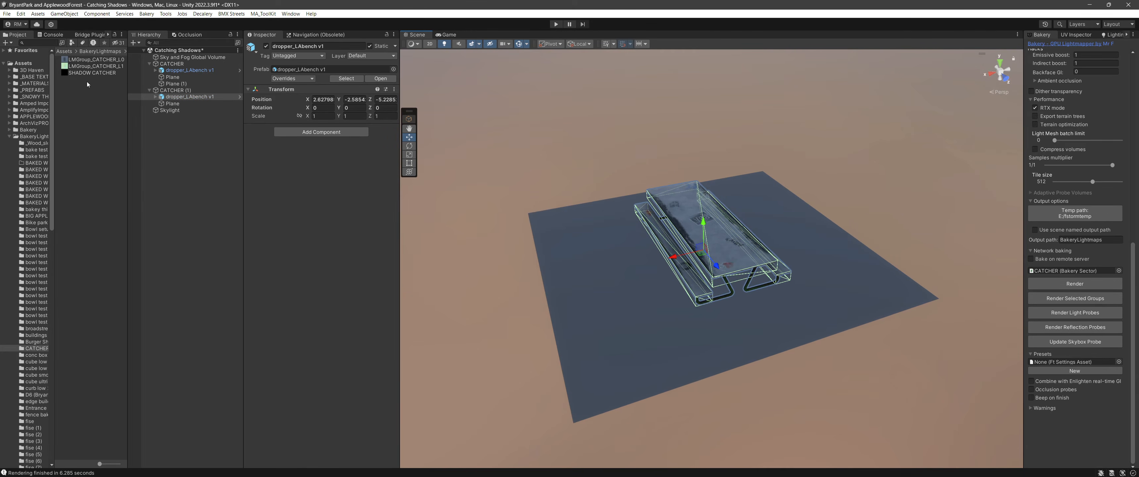
- Create a material named SHADOW CATCHER in the CATCHER lightmap folder
right_click(101, 115)
mouse_move(101, 117)
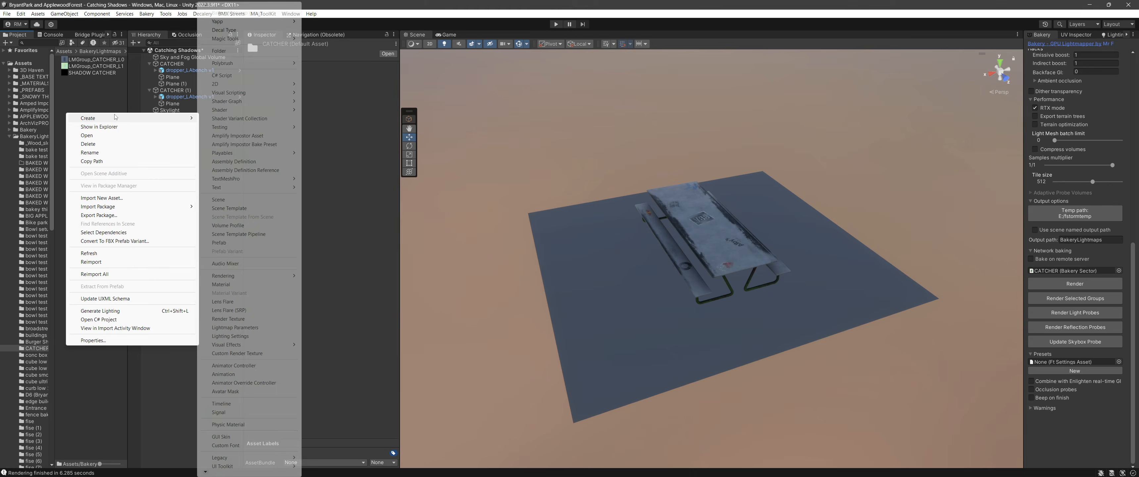
left_click(243, 284)
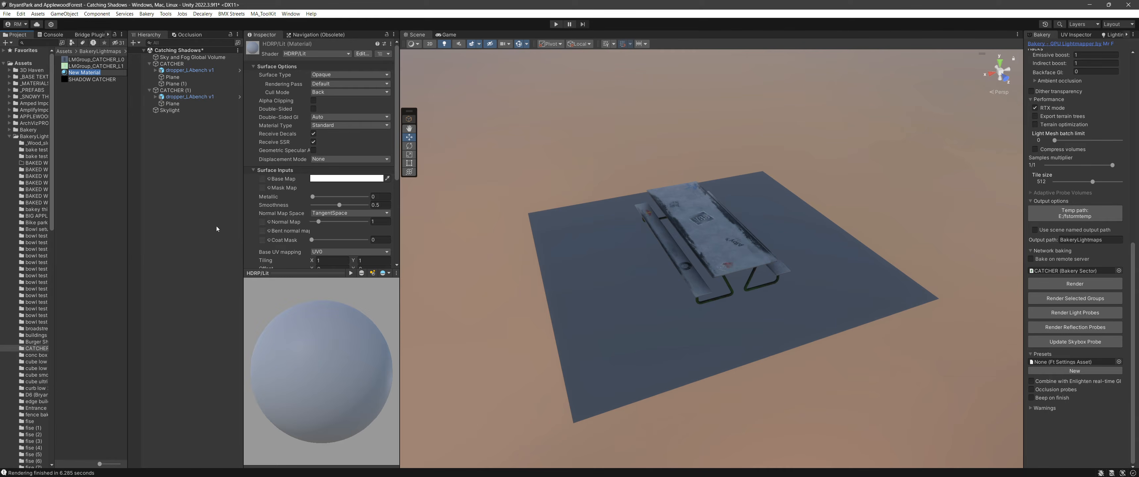
type("SHADOW CATCHER")
key("Return")
- Give the material the HDRP/Decal shader with the shadow texture as base map, normal and smoothness effects off, and global opacity 1
left_click(335, 54)
type("de")
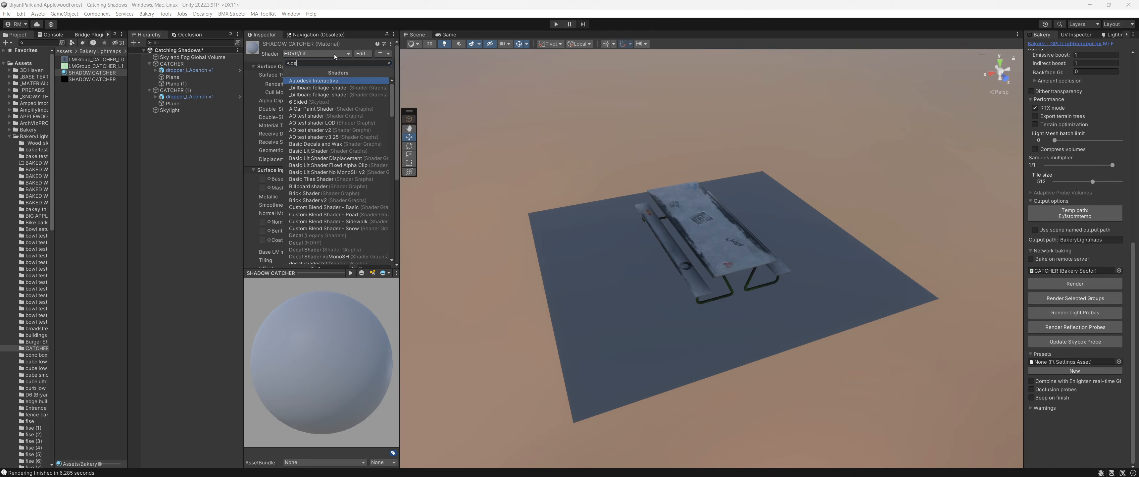
type("cal")
left_click(318, 89)
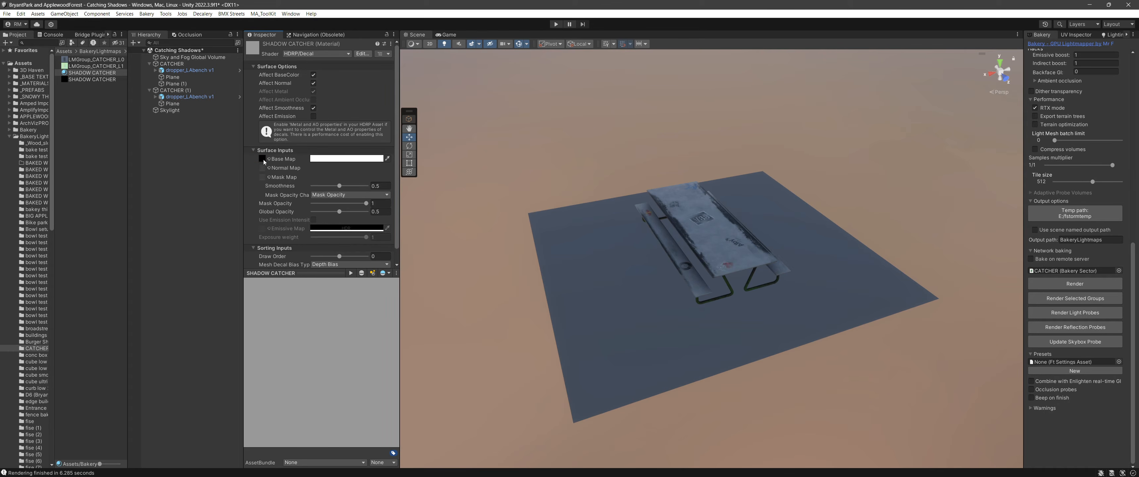
left_click(313, 84)
left_click_drag(339, 214, 596, 218)
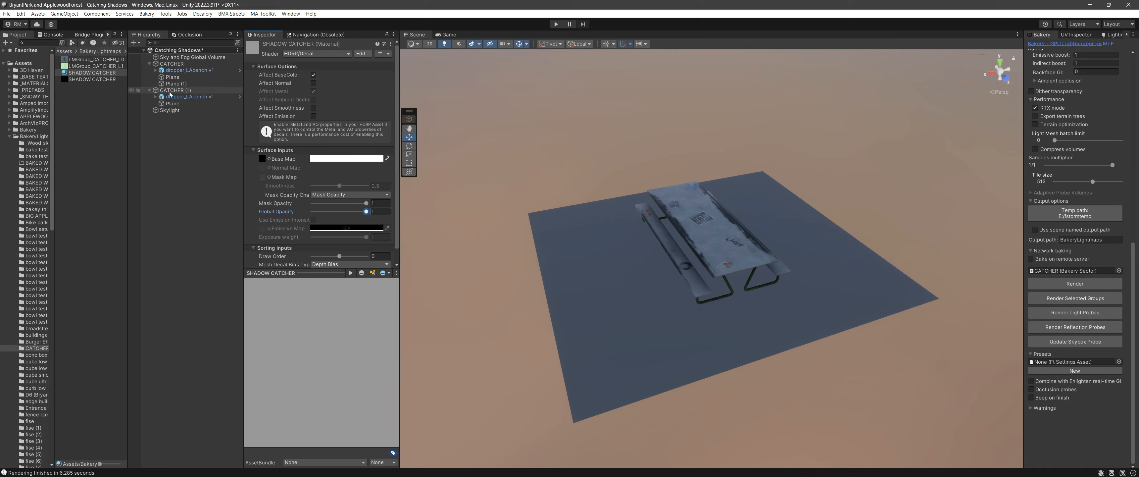
- Add an HDRP Decal Projector named SHADOW as a child of the duplicated bench
left_click(190, 97)
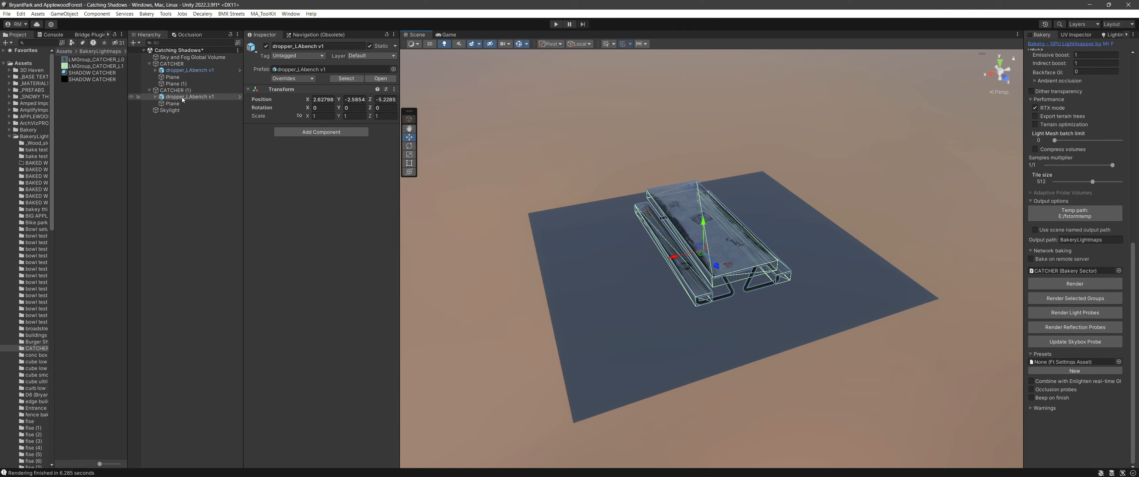
left_click(156, 97)
right_click(190, 97)
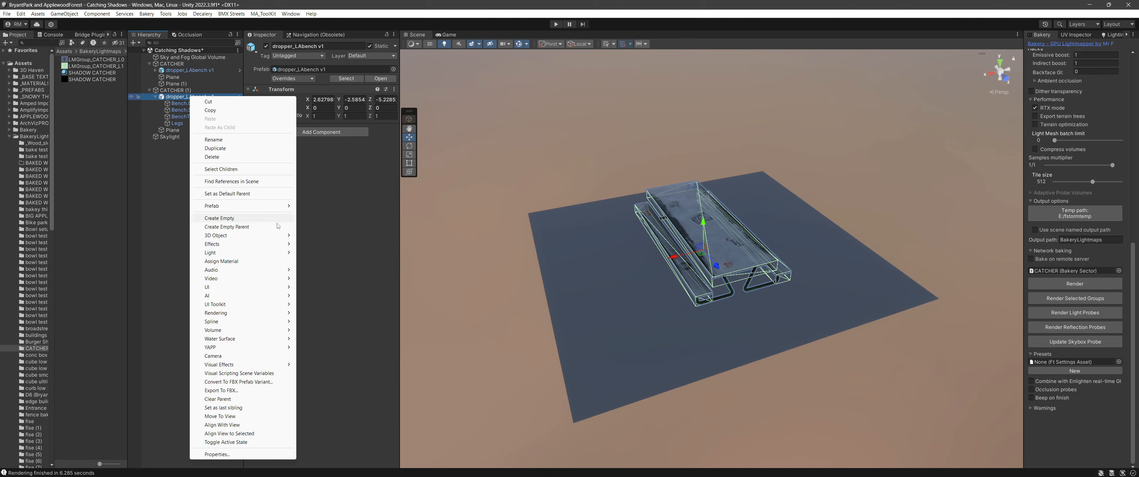
mouse_move(279, 312)
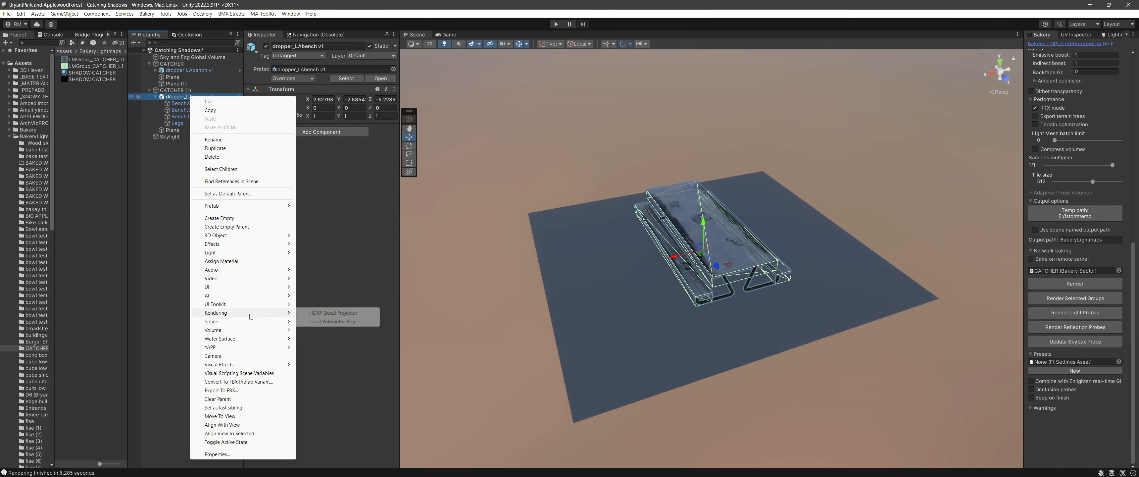
left_click(337, 313)
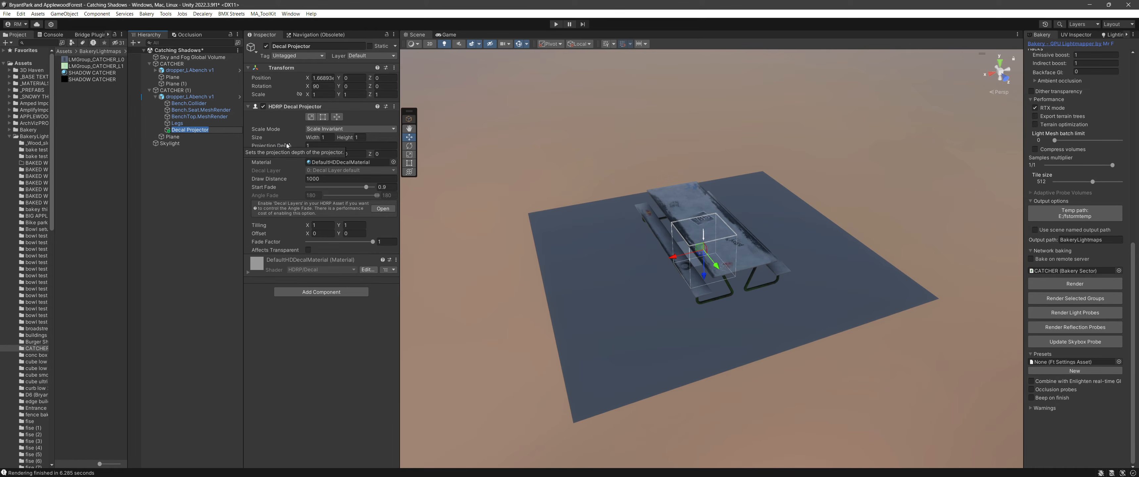
type("SHADOW")
key("Return")
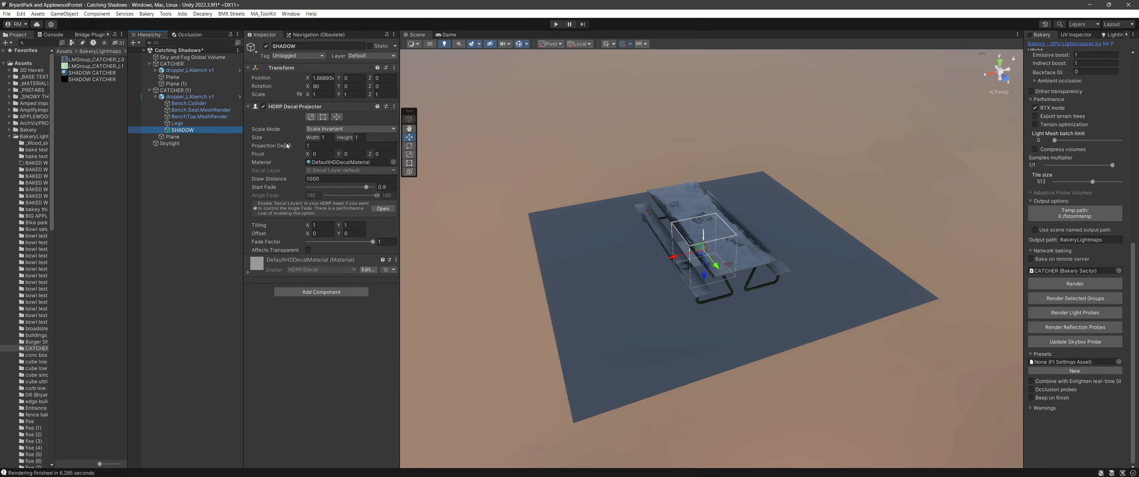
- Set the SHADOW projector's scale mode to Inherit from Hierarchy and assign it the SHADOW CATCHER material
left_click(340, 128)
left_click(350, 146)
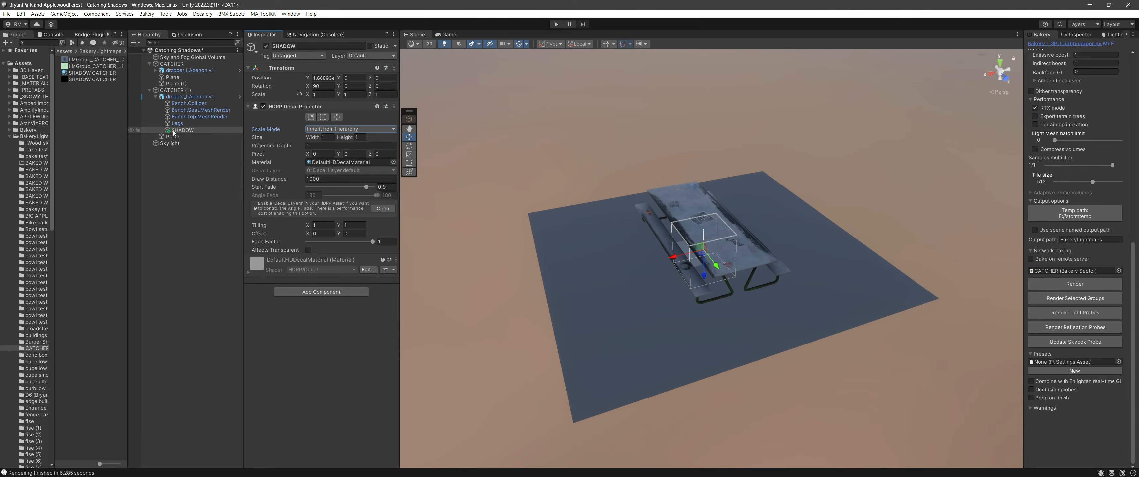
left_click_drag(86, 74, 350, 162)
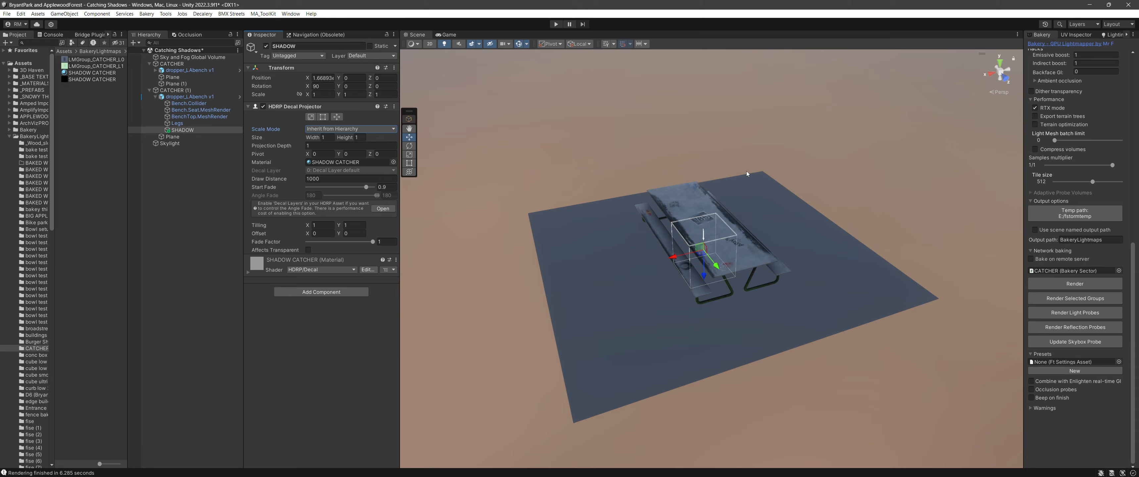
- Scale the SHADOW decal projector uniformly to about 6.35 so its outline matches the ground plane around the bench
left_click(1001, 73)
left_click(1001, 66)
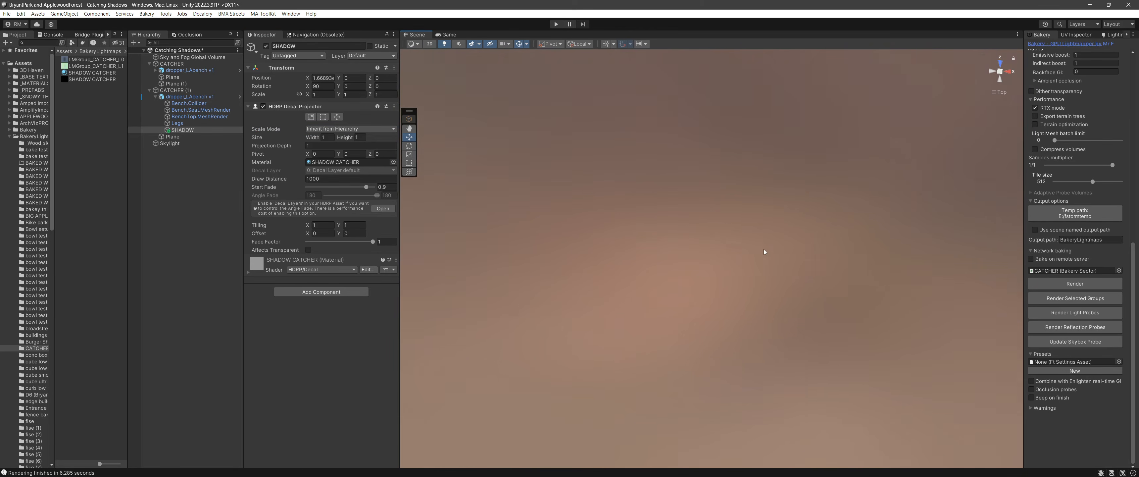
key("f")
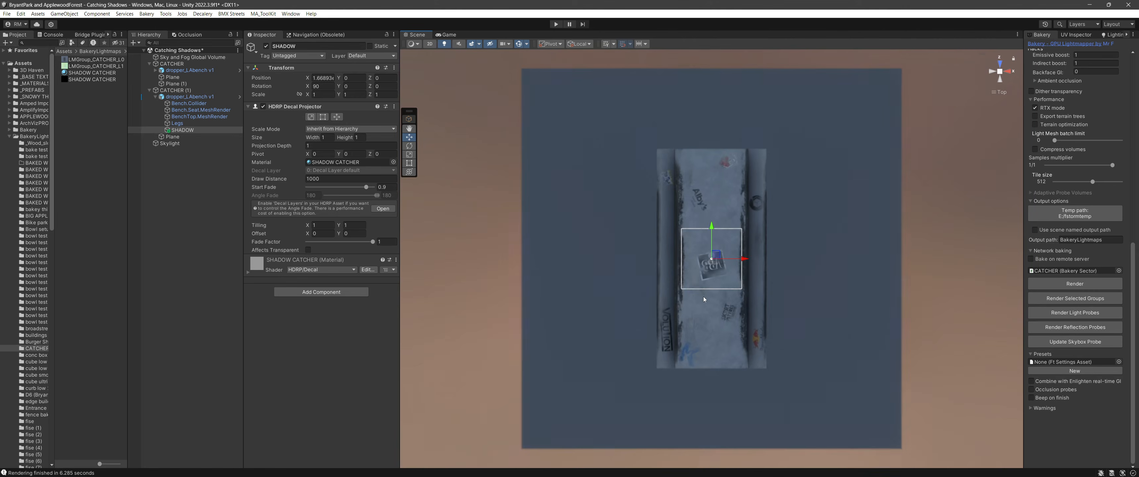
key("r")
left_click_drag(645, 245, 666, 18)
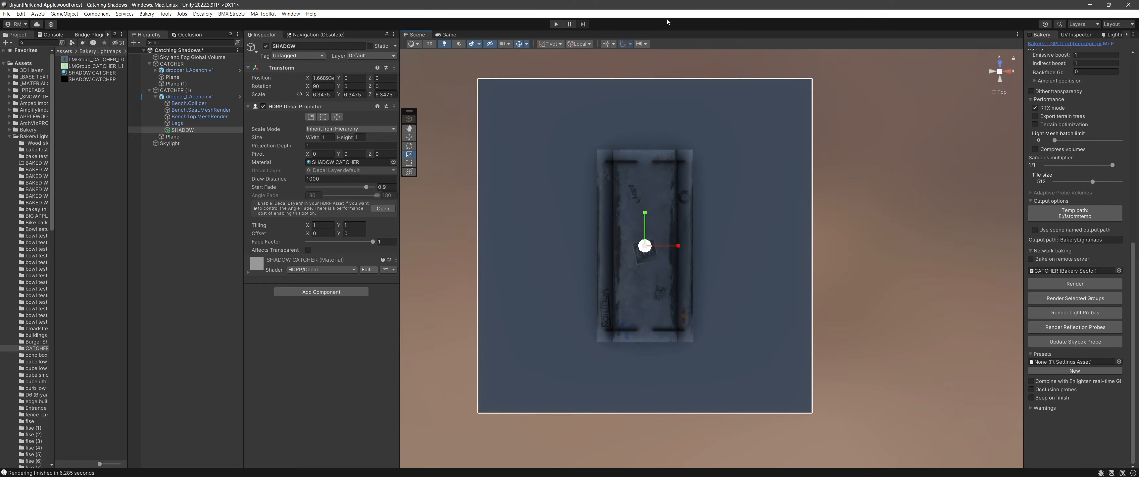
- Reduce the SHADOW projector's depth to about 0.5 by lowering the upper face of its volume below the bench's tabletop
left_click(1001, 74)
right_click_drag(752, 241, 669, 31)
middle_click_drag(720, 282, 726, 182)
scroll(721, 179, "down", 1)
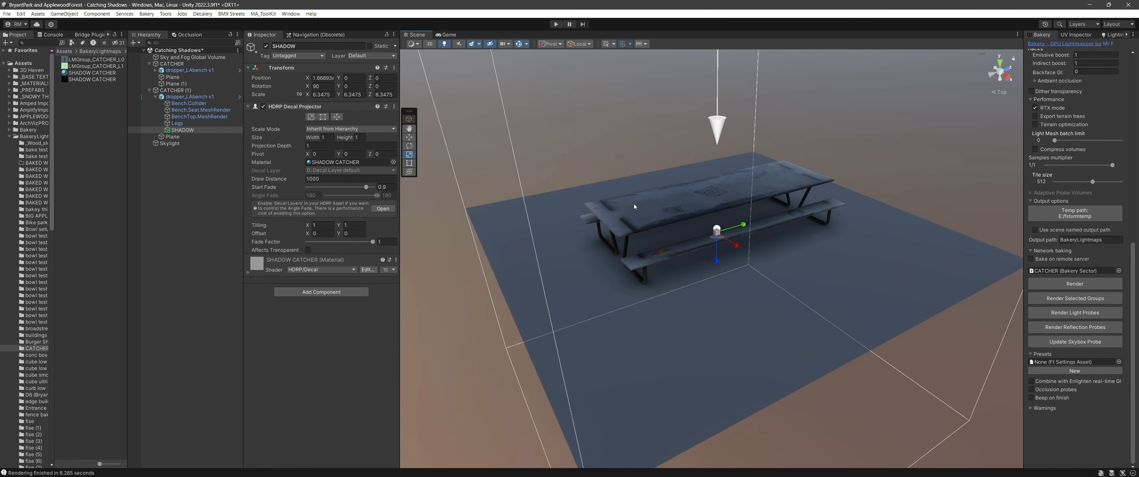
right_click_drag(771, 181, 754, 104)
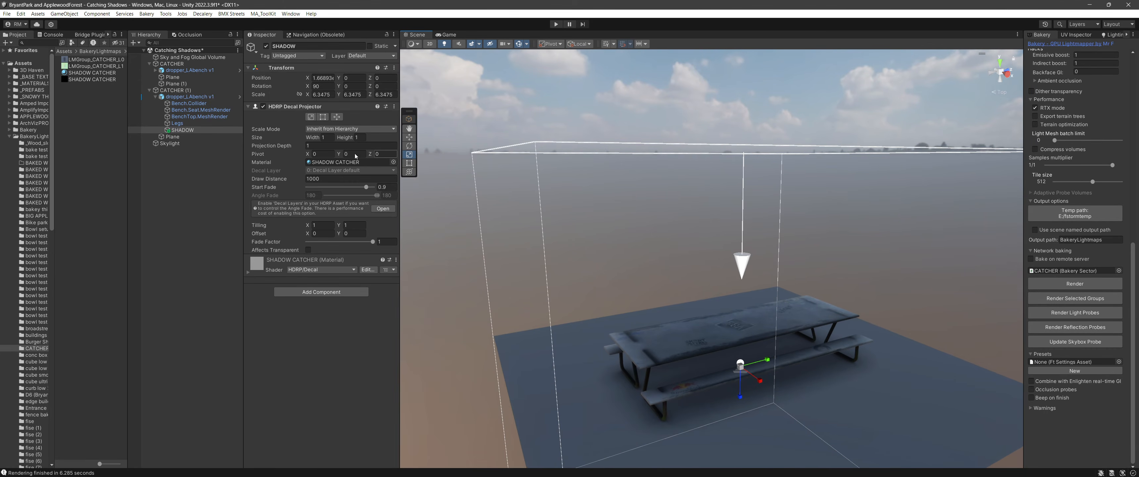
left_click(324, 119)
right_click_drag(720, 196, 737, 214)
left_click_drag(693, 105, 720, 321)
right_click_drag(443, 290, 764, 319)
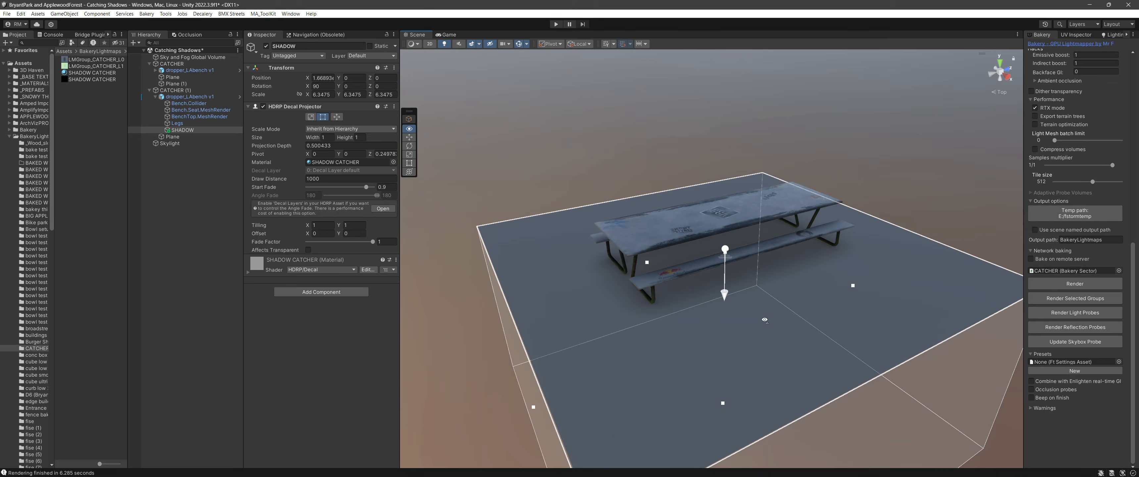
- Try to shift the SHADOW projector horizontally under the bench, and undo the move
left_click(177, 216)
left_click(183, 130)
key("f")
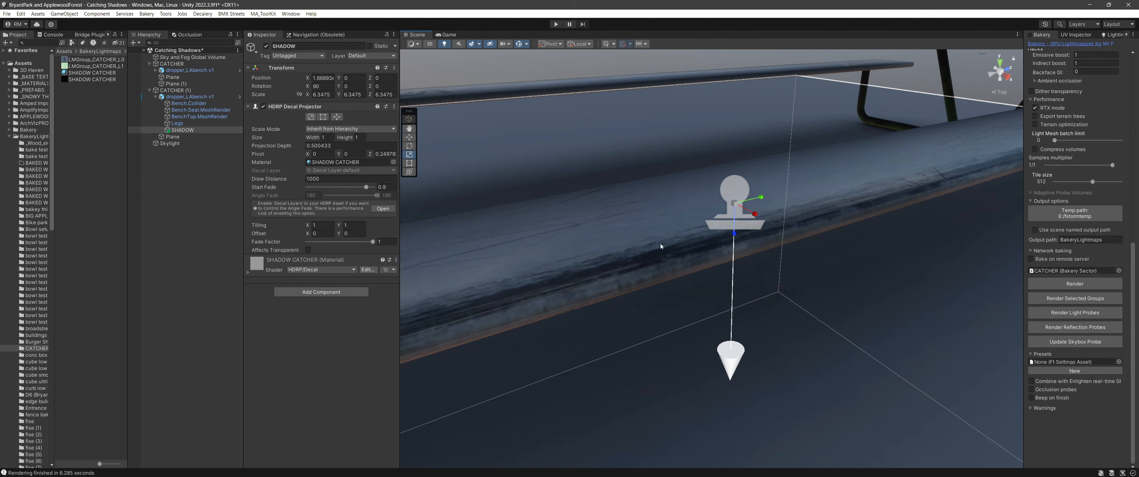
right_click_drag(662, 247, 709, 273, "alt")
left_click_drag(709, 272, 833, 201, "alt")
key("w")
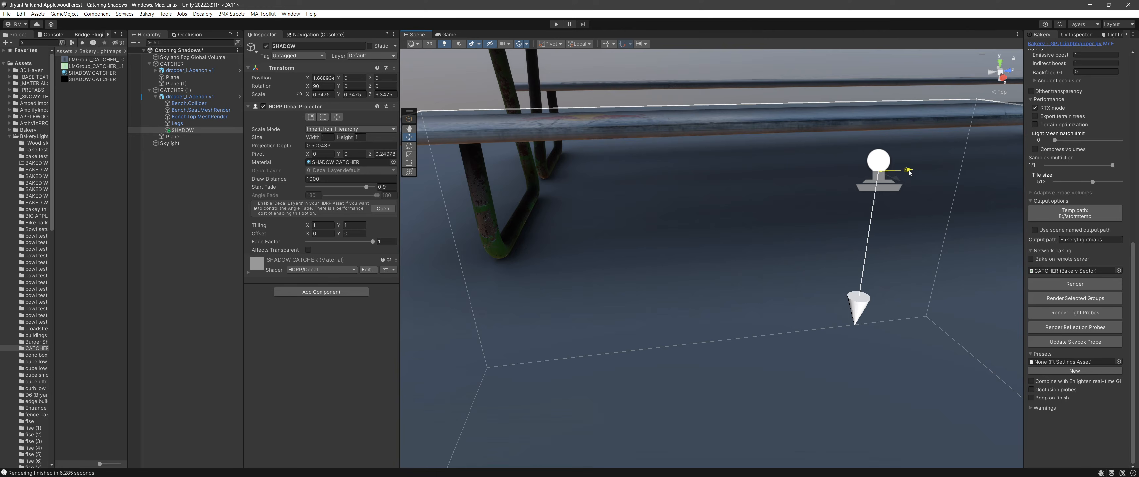
mouse_move(905, 171)
left_mouse_down()
mouse_move(879, 174)
mouse_move(898, 186)
left_mouse_up()
key("ctrl+z")
- Examine the decal shadow and the projector's placement beneath the bench from close up and from above
key("a")
right_click_drag(822, 225, 864, 227)
key("r")
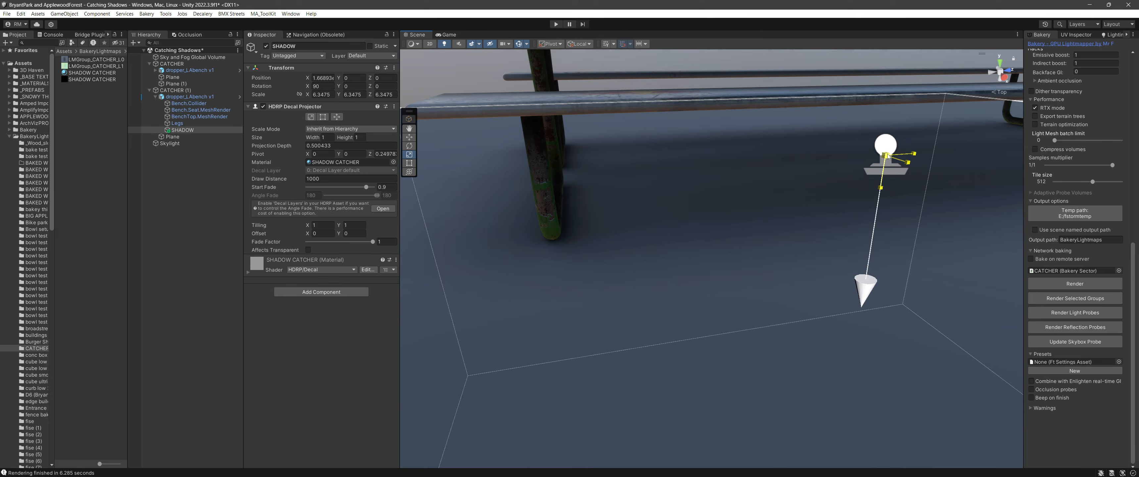
right_click_drag(786, 217, 801, 313)
left_click(733, 241)
key("a")
key("e")
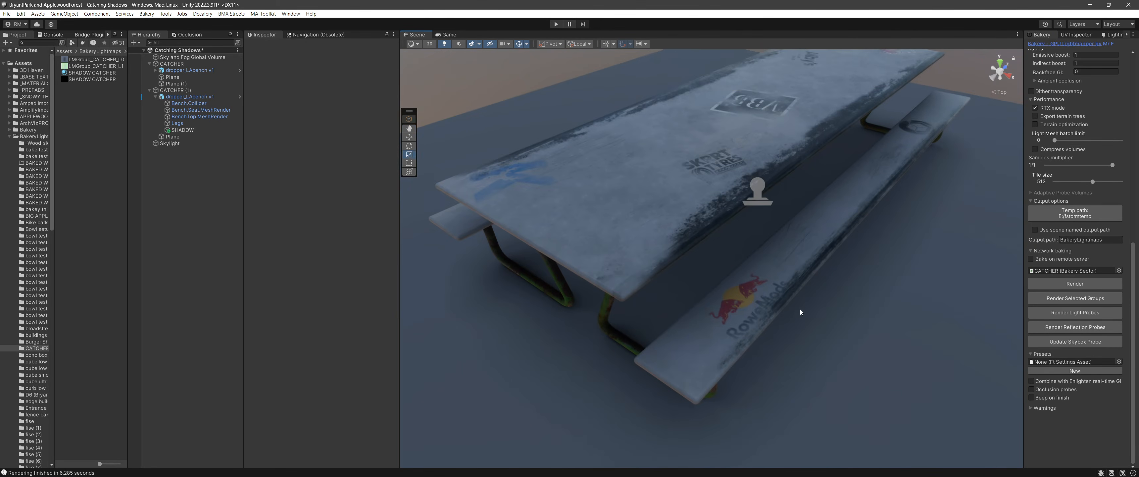
scroll(800, 312, "down", 5)
right_click_drag(733, 264, 696, 213)
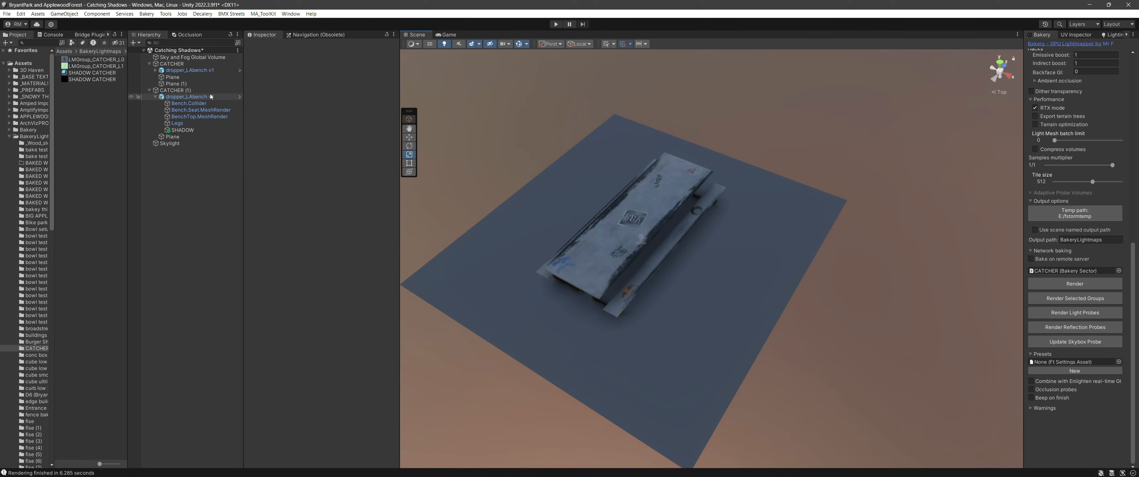
- Move the duplicated bench together with its SHADOW projector across the plane to test the attached shadow
left_click(176, 99)
key("w")
mouse_move(643, 244)
left_mouse_down()
mouse_move(598, 246)
mouse_move(653, 235)
left_mouse_up()
right_click_drag(690, 305, 701, 231)
key("q")
key("w")
left_click(681, 133)
middle_click_drag(660, 205, 692, 230)
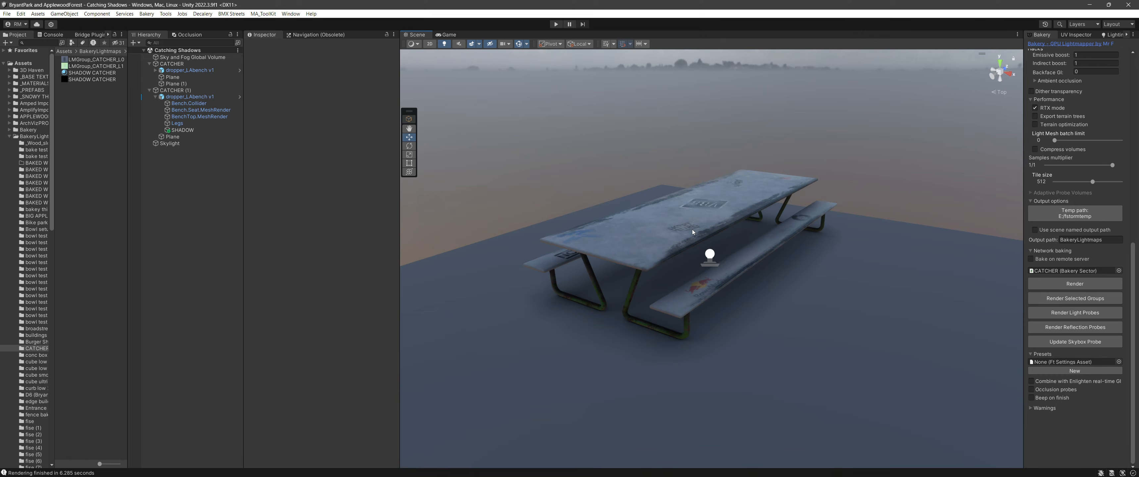
- Set the duplicated bench's position to 0, 0, 0
left_click(188, 96)
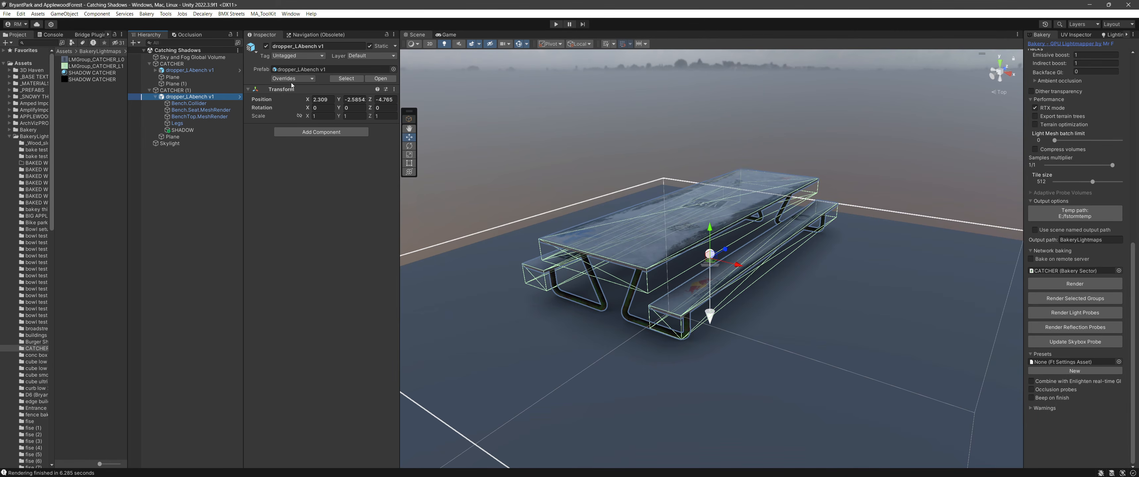
left_click(330, 99)
type("0")
key("Tab")
type("0")
key("Tab")
type("0")
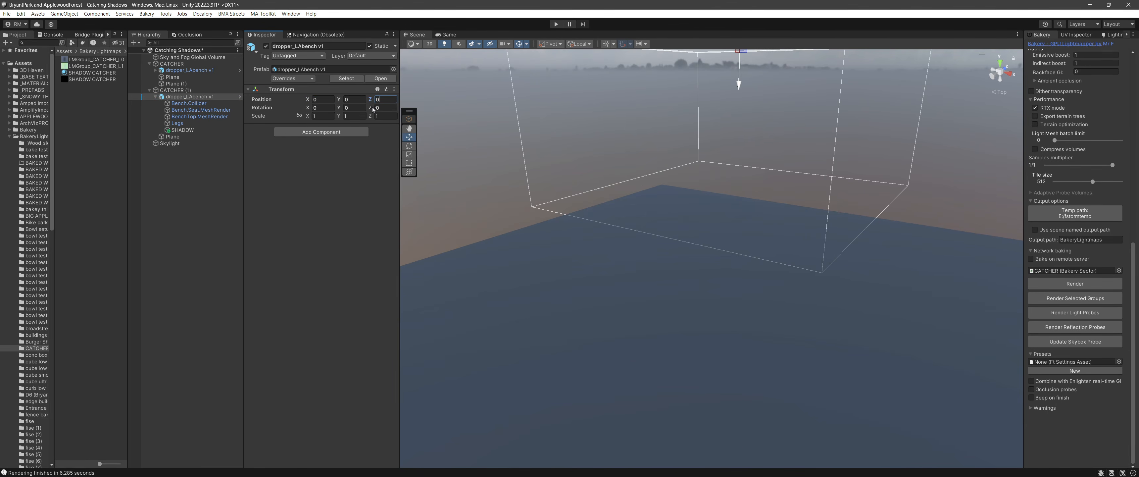
key("Return")
key("f")
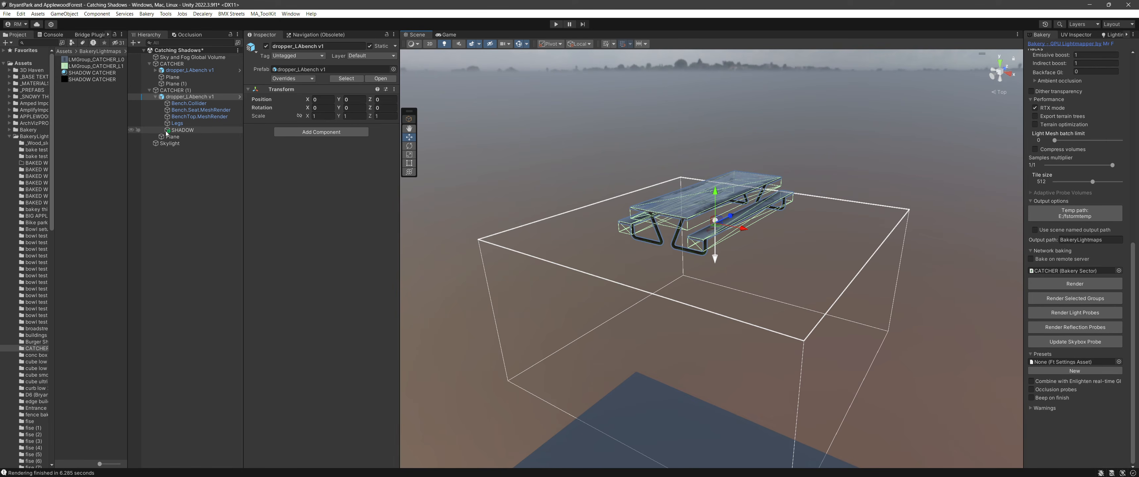
- Apply all overrides, including the added SHADOW projector, to the dropper_LAbench v1 prefab
left_click(311, 78)
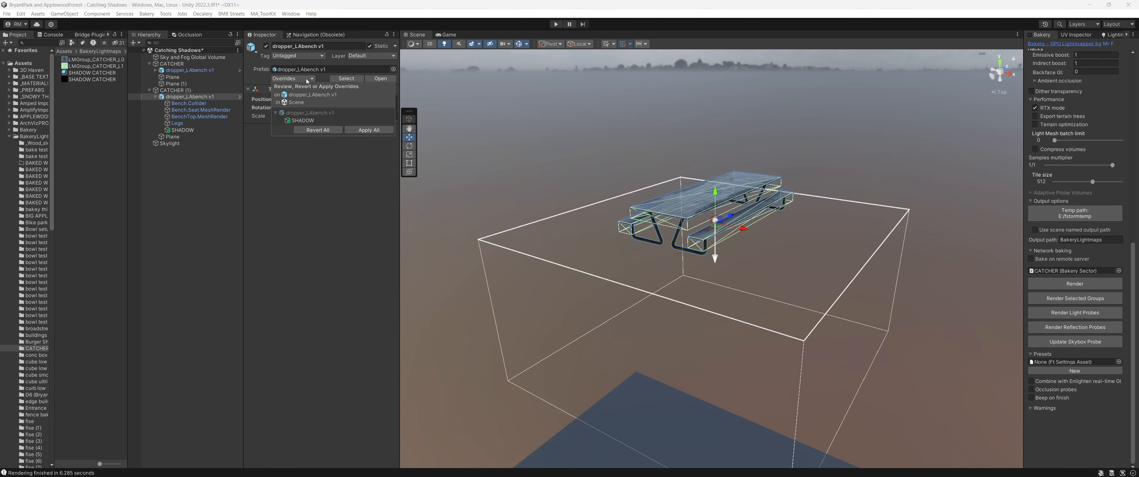
left_click(368, 130)
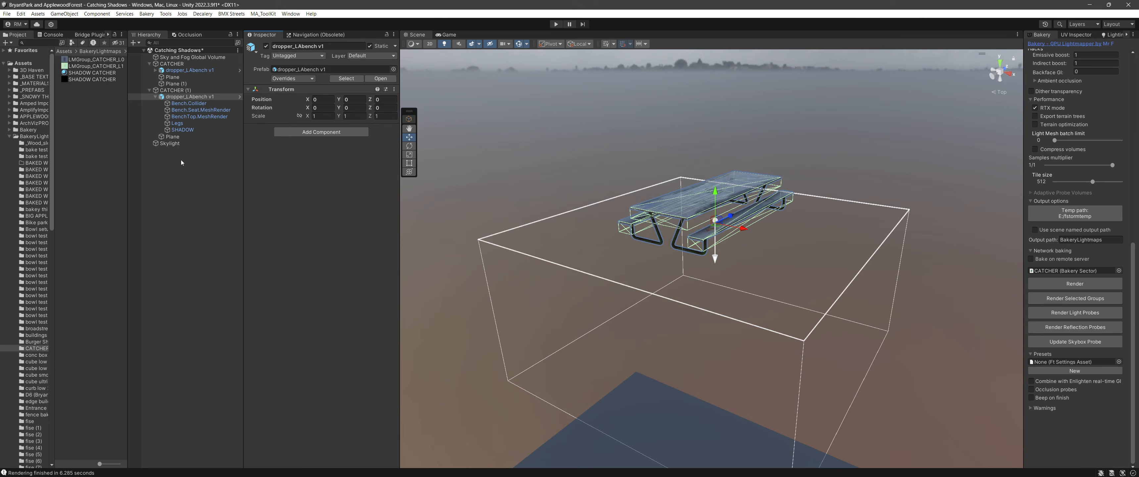
left_click(168, 171)
- Open the Bryant Park scene from the project's Scenes folder
left_click(15, 137)
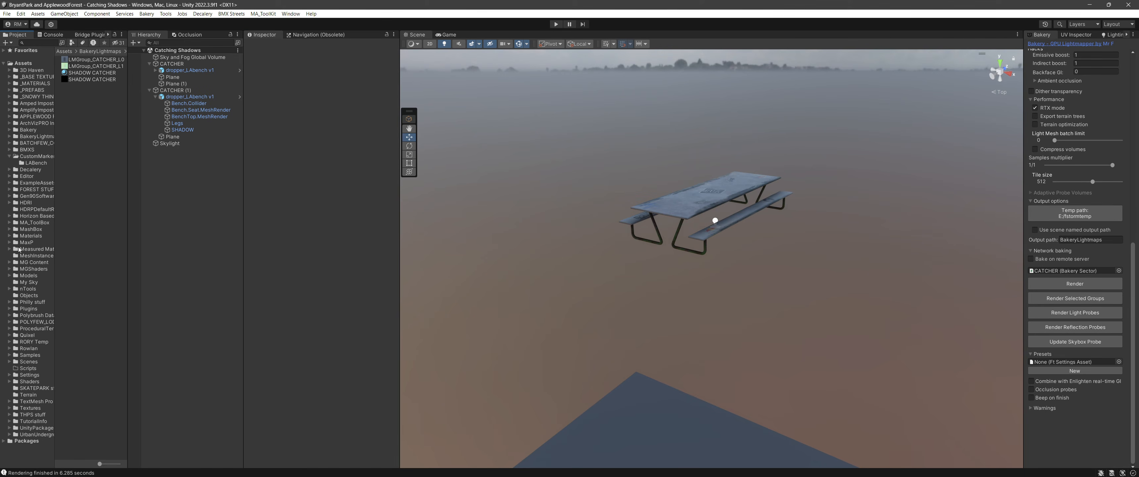
left_click(28, 362)
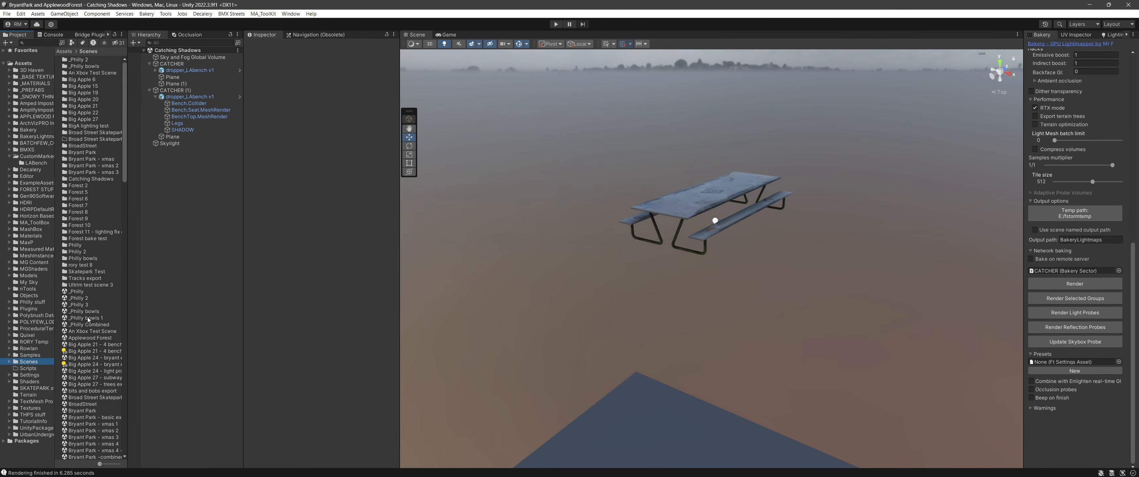
scroll(91, 310, "down", 5)
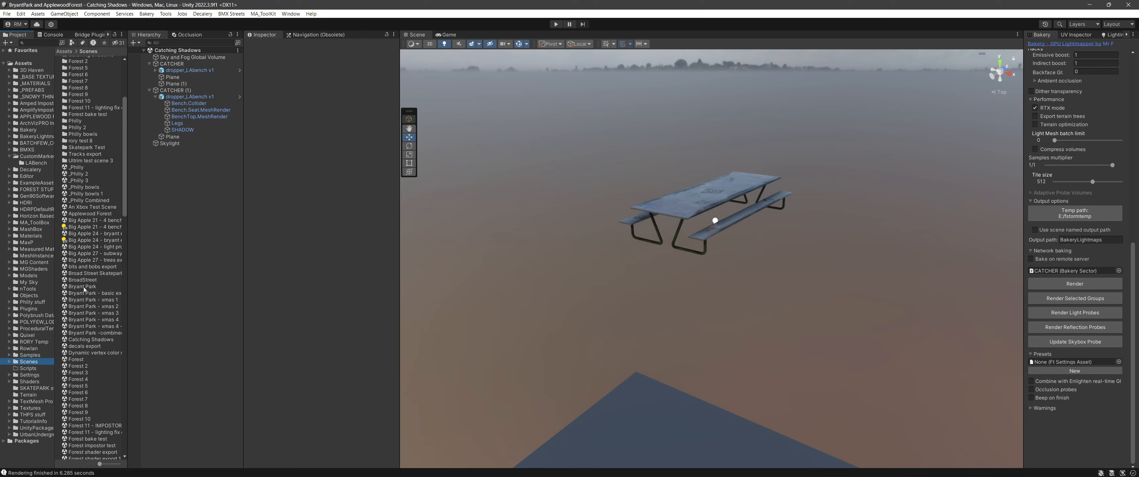
left_click(83, 286)
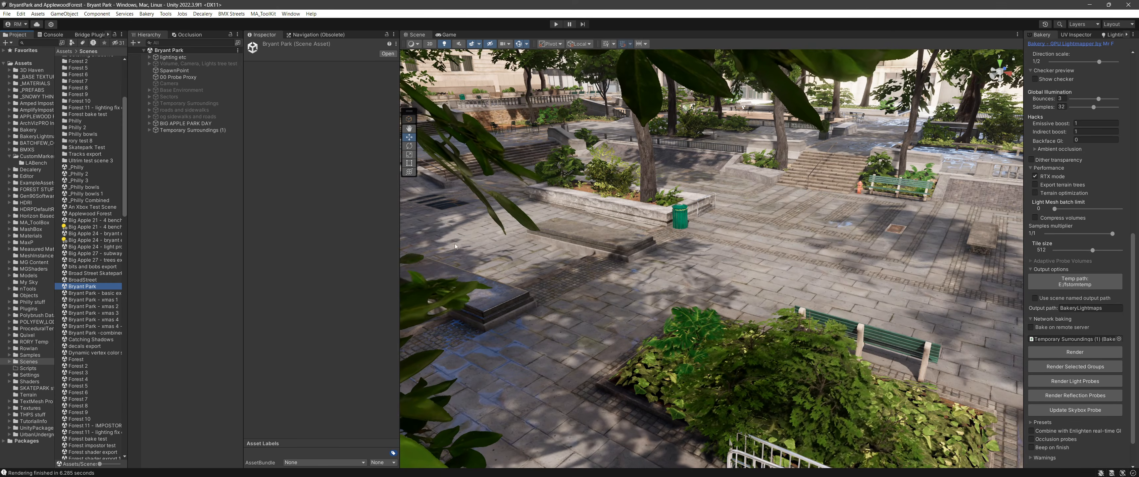
- Place the dropper_LAbench v1 prefab from the LABench folder on the paved walkway beside the stone balustrade
right_click_drag(670, 247, 553, 252)
middle_click_drag(552, 252, 343, 285)
right_click_drag(477, 274, 677, 265)
middle_click_drag(676, 264, 857, 288)
right_click_drag(743, 265, 774, 288)
middle_click_drag(774, 288, 825, 291)
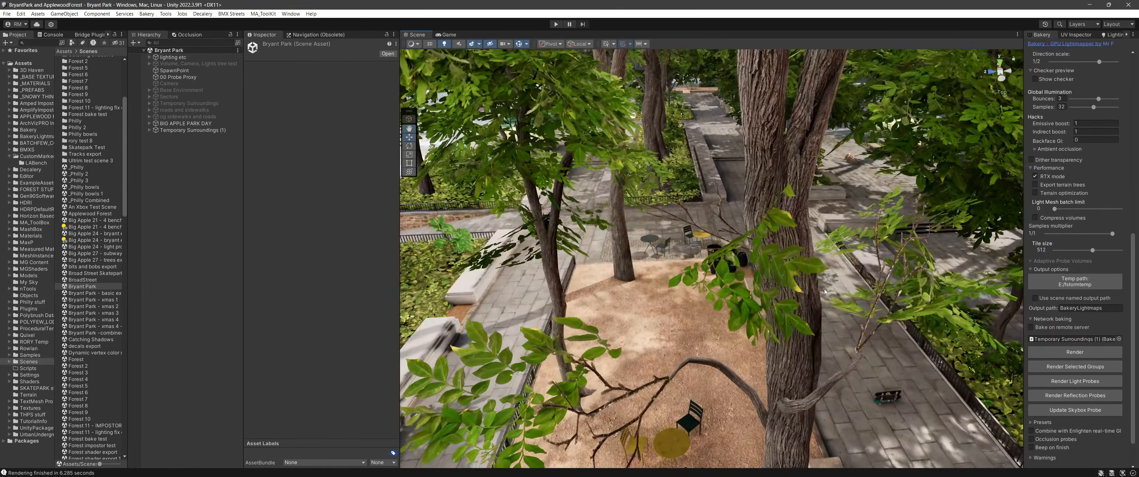
right_click_drag(825, 291, 751, 265)
middle_click_drag(752, 265, 911, 306)
right_click_drag(972, 317, 948, 320)
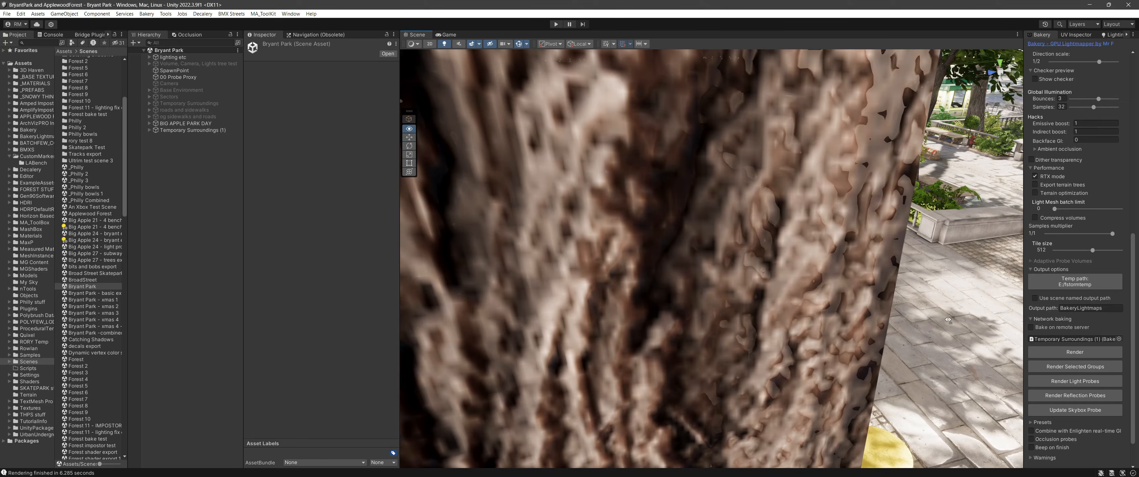
middle_click_drag(948, 319, 761, 305)
right_click_drag(761, 306, 715, 241)
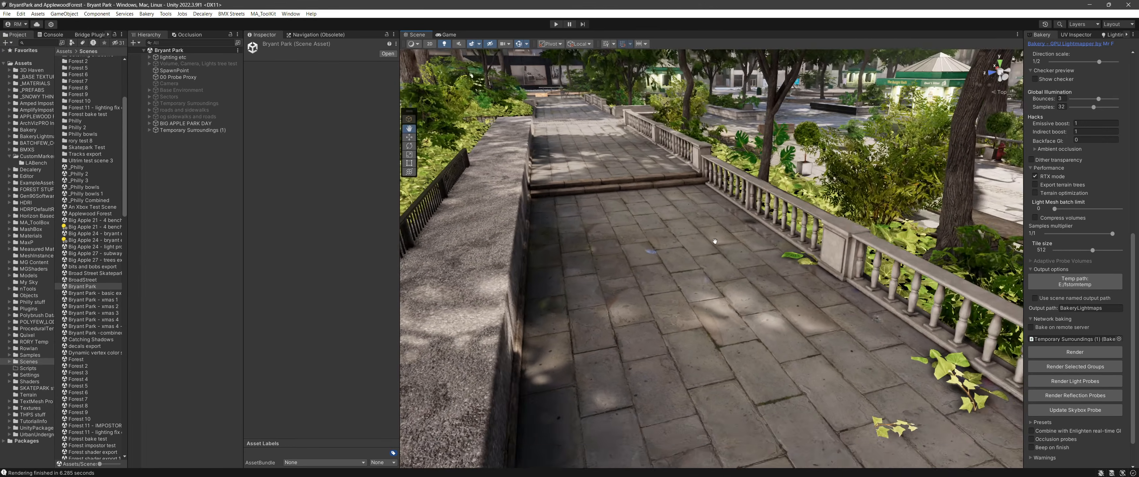
middle_click_drag(715, 241, 695, 223)
right_click_drag(695, 224, 671, 214)
left_click(32, 165)
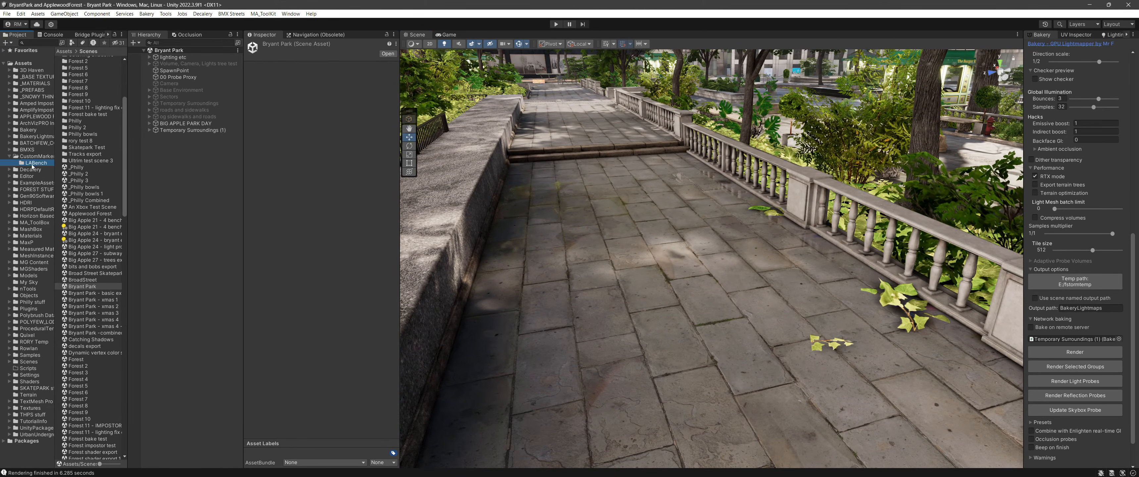
left_click_drag(90, 80, 696, 291)
right_click_drag(696, 291, 655, 300)
left_click(734, 270)
middle_click_drag(654, 301, 700, 297)
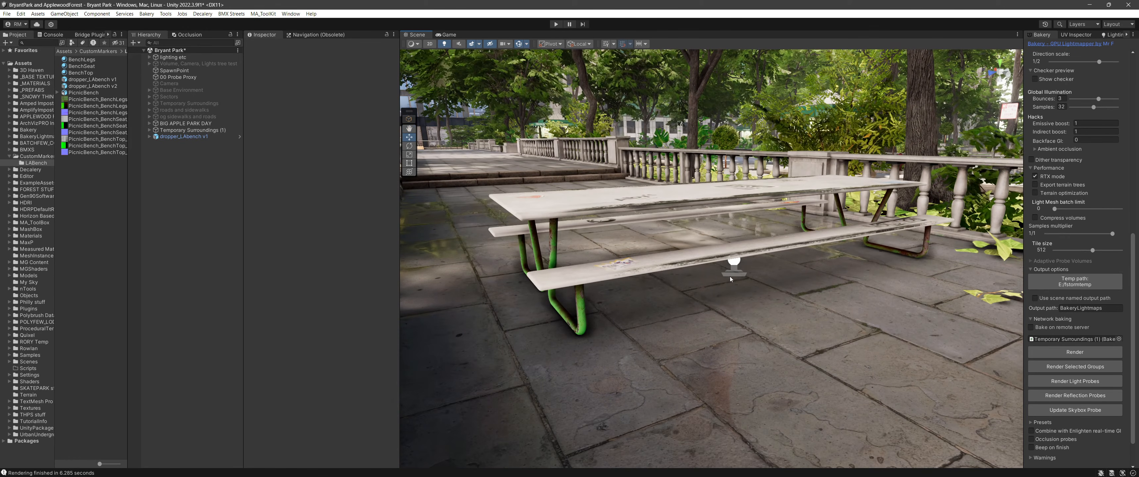
- Switch the placed bench's SHADOW object off and on to compare the paving with and without the decal
left_click(149, 136)
left_click(183, 169)
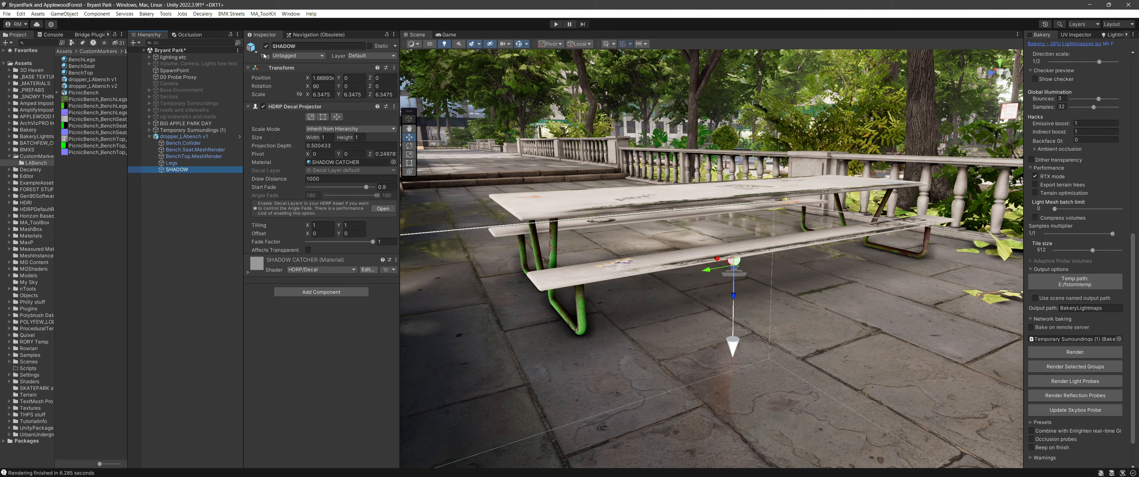
left_click(267, 47)
left_click(266, 47)
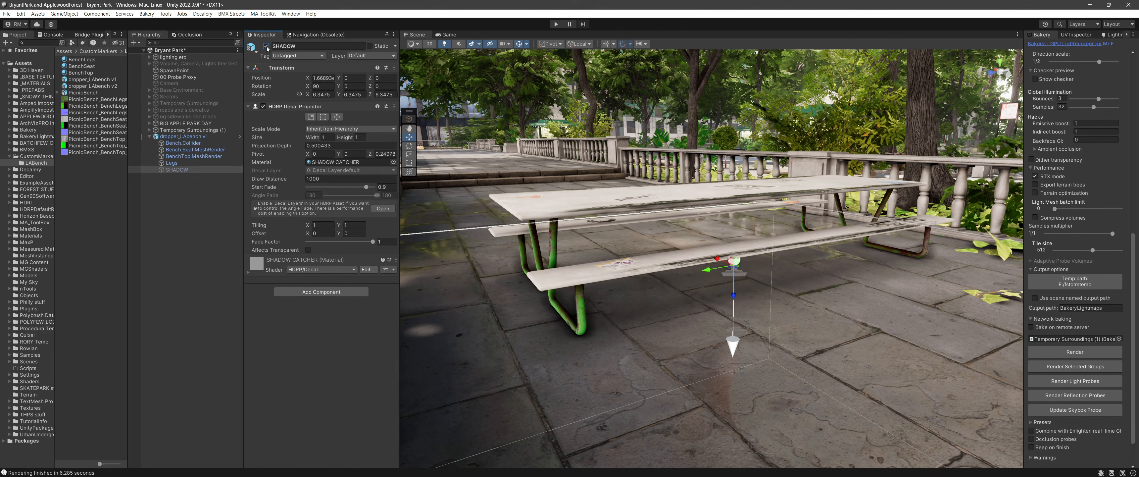
left_click(266, 47)
left_click(267, 47)
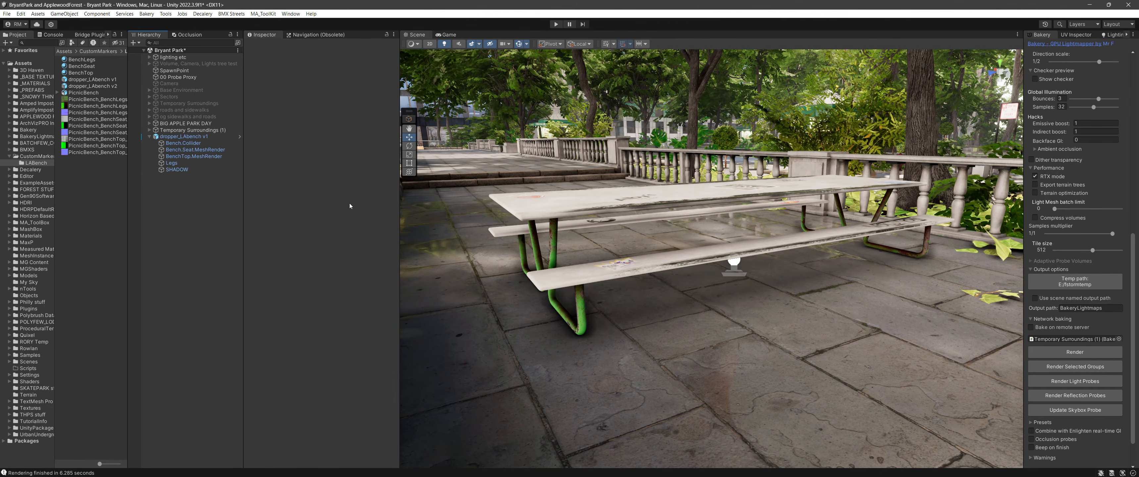
- Switch to the lightmap document in Photoshop, hide Layer 1, and show and select the Levels 1 layer
key("alt+Tab")
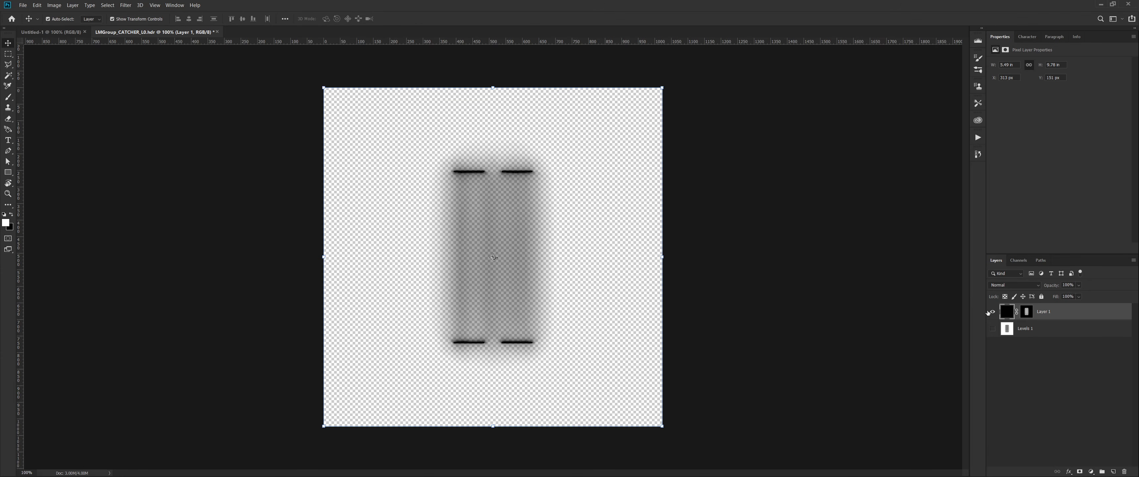
left_click(993, 311)
left_click(993, 328)
left_click(1053, 330)
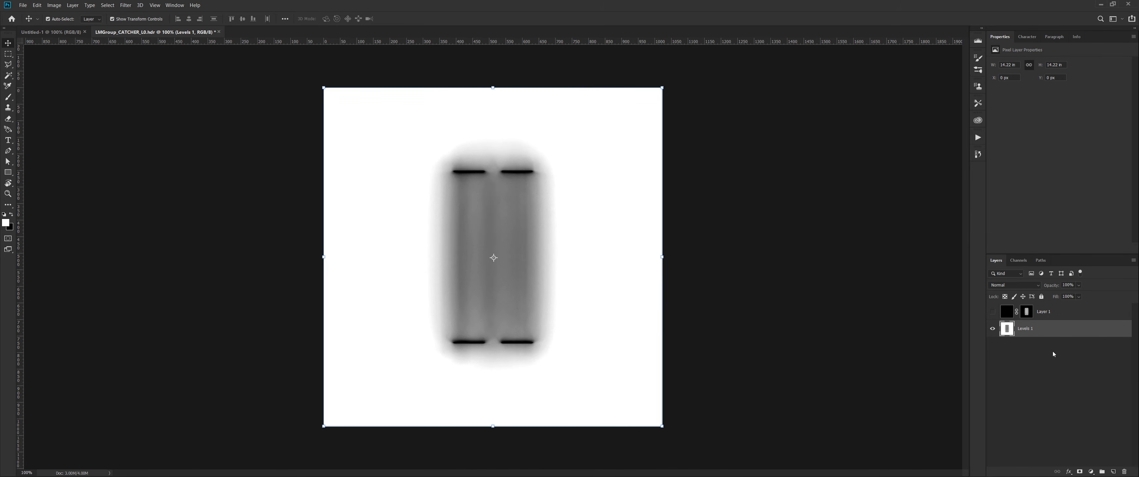
- Darken the lightmap with a Levels adjustment, black input 92 and midtones 1.17, and merge it with the Levels 1 layer
left_click(1092, 470)
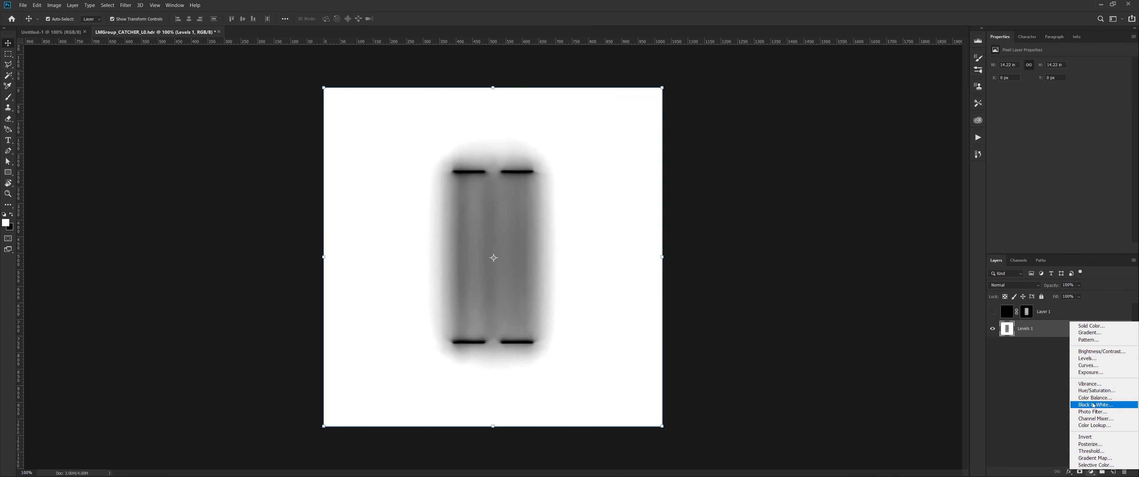
left_click(1088, 358)
left_click_drag(1018, 126, 1080, 125)
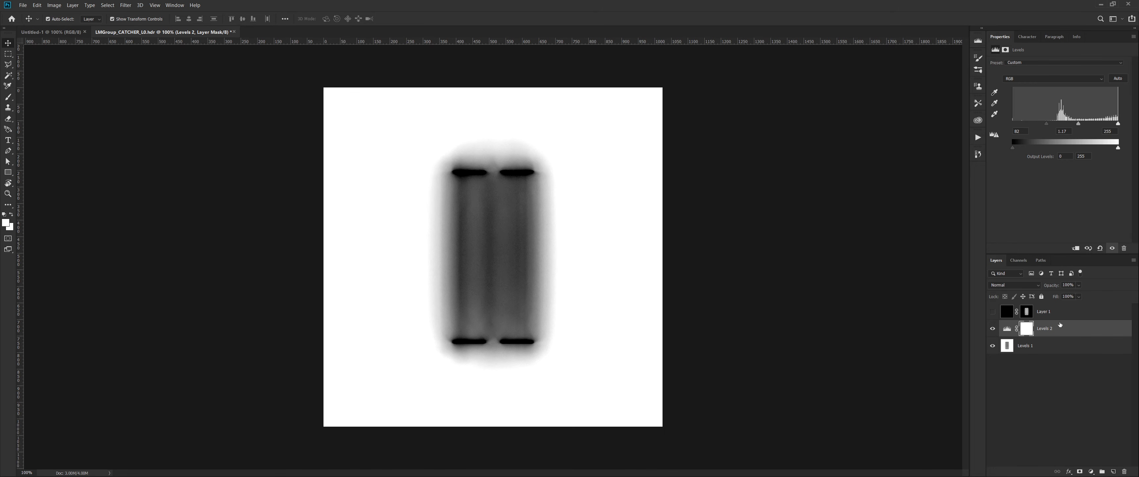
left_click(1055, 349, "ctrl")
key("ctrl+e")
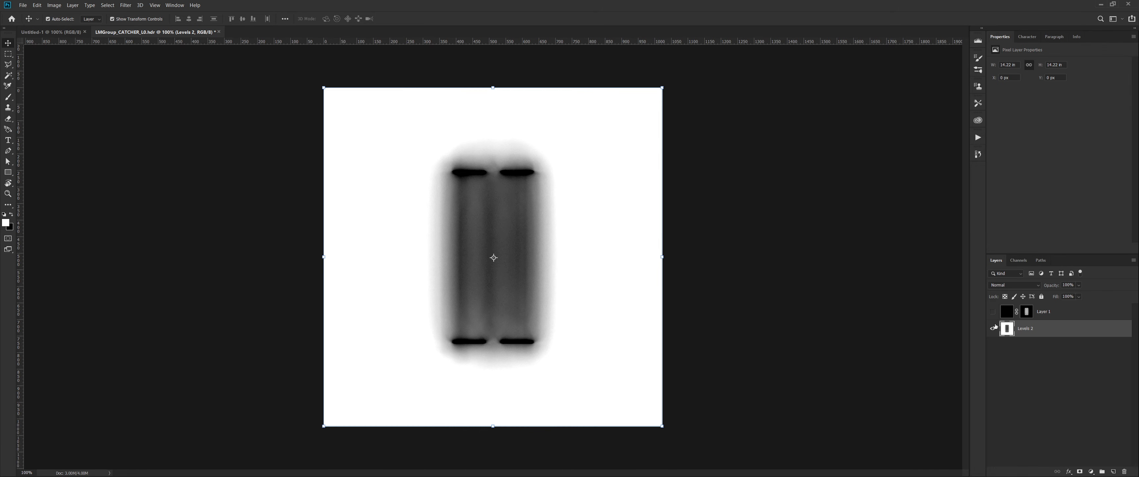
- Hide Levels 2, show Layer 1, replace the content of its layer mask with the darkened lightmap, and invert the mask
left_click(993, 328)
left_click(993, 311)
left_click(1027, 312)
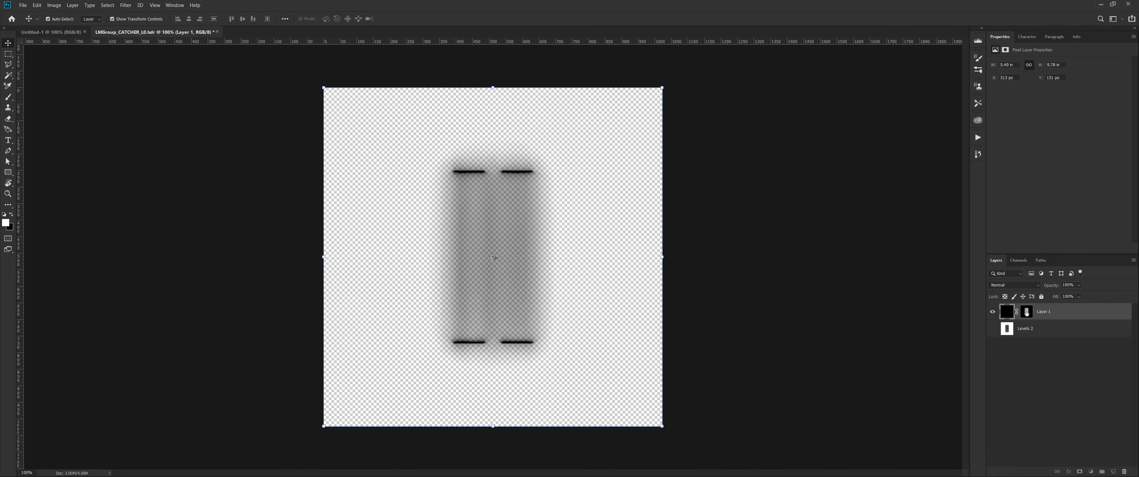
left_click(1027, 312, "alt")
key("ctrl+i")
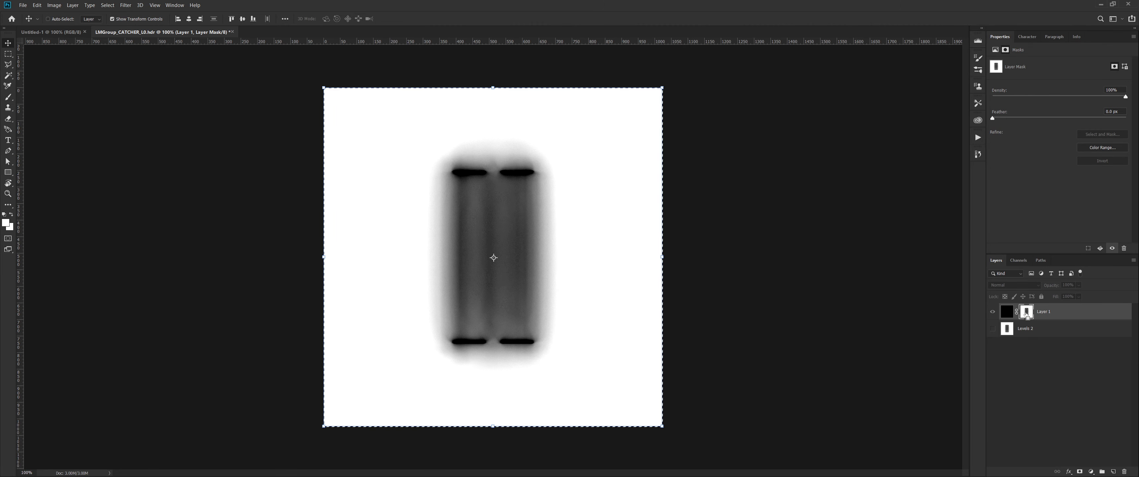
key("ctrl+d")
key("ctrl+i")
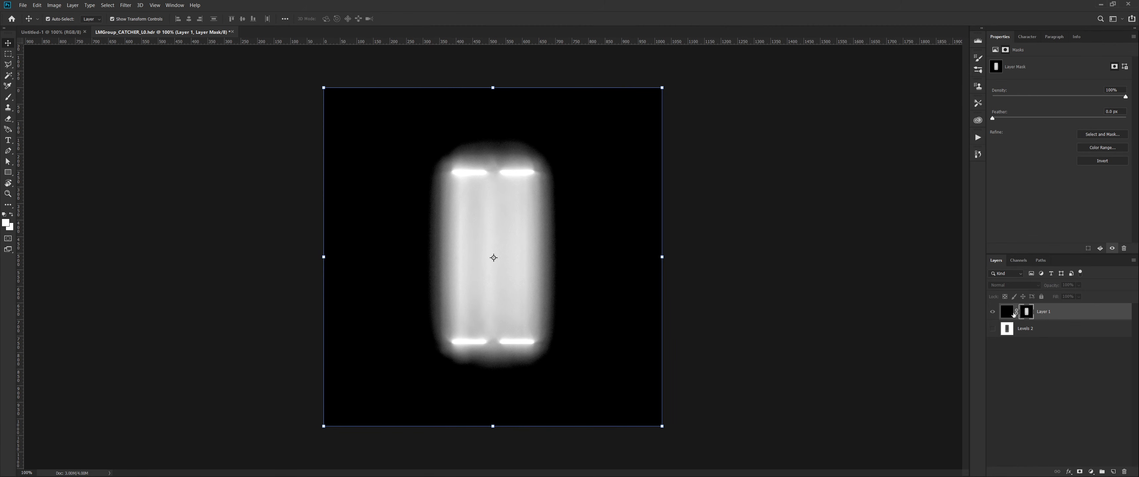
- Quick-export the image as PNG, overwriting SHADOW CATCHER.png in the CATCHER folder, and switch back to Unity
left_click(1012, 312)
left_click(37, 5)
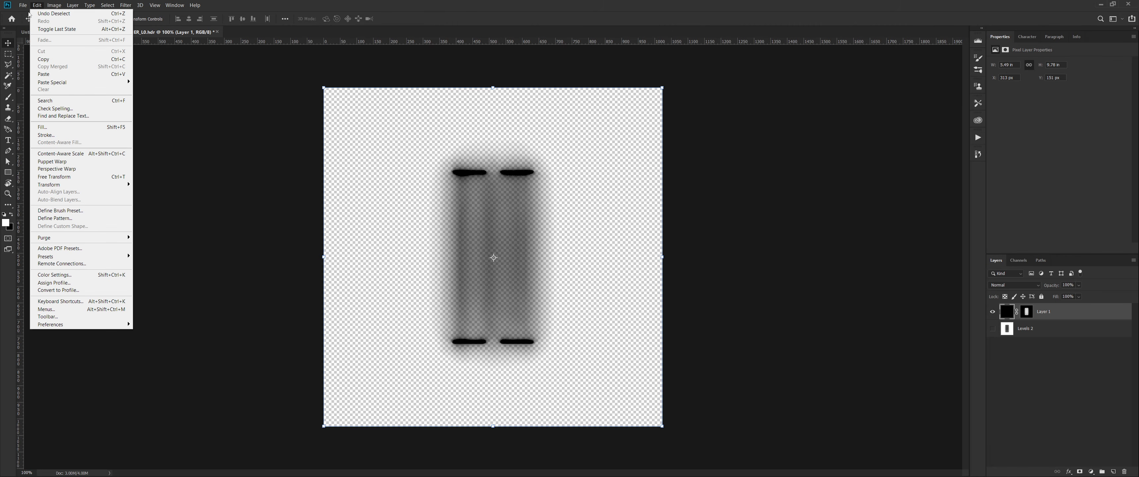
mouse_move(23, 5)
mouse_move(78, 117)
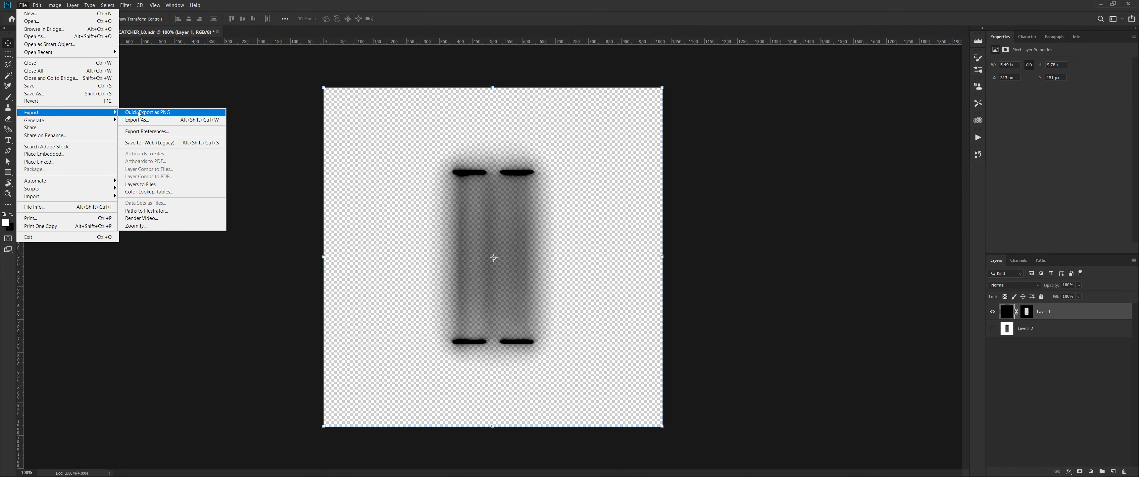
left_click(140, 113)
double_click(377, 87)
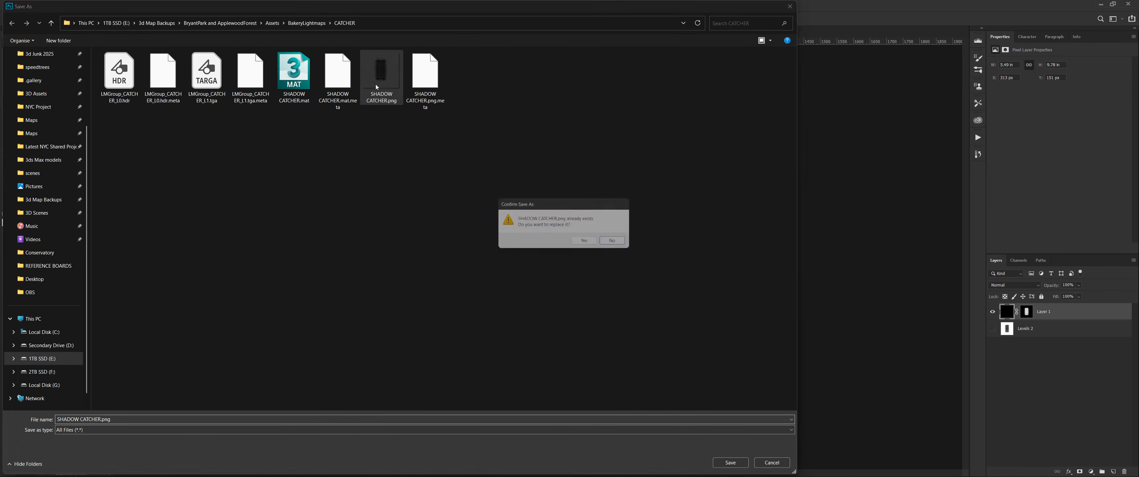
key("Left")
key("Return")
key("alt+Tab")
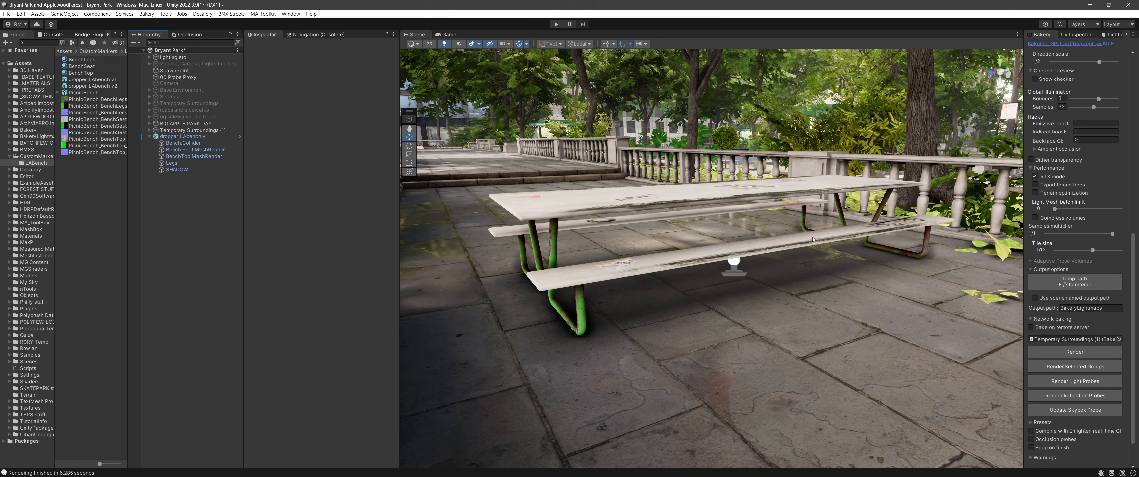
- Move the bench on the walkway to about X -38.28, Z 48.80 and rotate it to -90° about Y
left_click_drag(690, 236, 676, 250, "alt")
left_click(676, 251)
right_click_drag(676, 251, 683, 284)
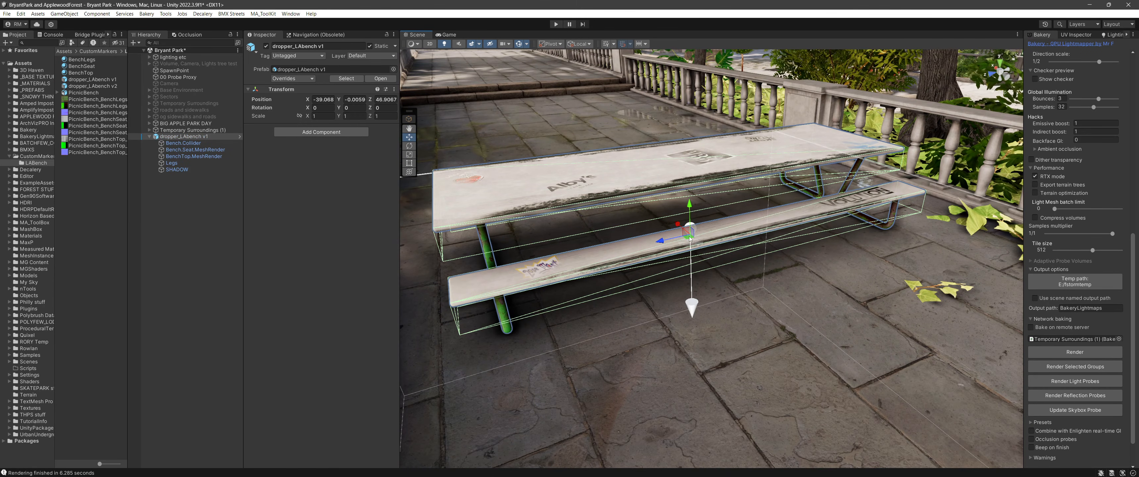
left_click_drag(681, 249, 659, 199)
right_click_drag(659, 199, 694, 187)
left_click(694, 187)
left_click_drag(694, 187, 613, 231, "alt")
left_click(613, 231)
key("e")
left_click_drag(683, 288, 737, 271, "ctrl")
- Relocate the bench across the park to the wet open paving, at about X -74.00, Y -0.42, Z 23.40
key("w")
right_click_drag(737, 272, 644, 315)
key("d")
key("s")
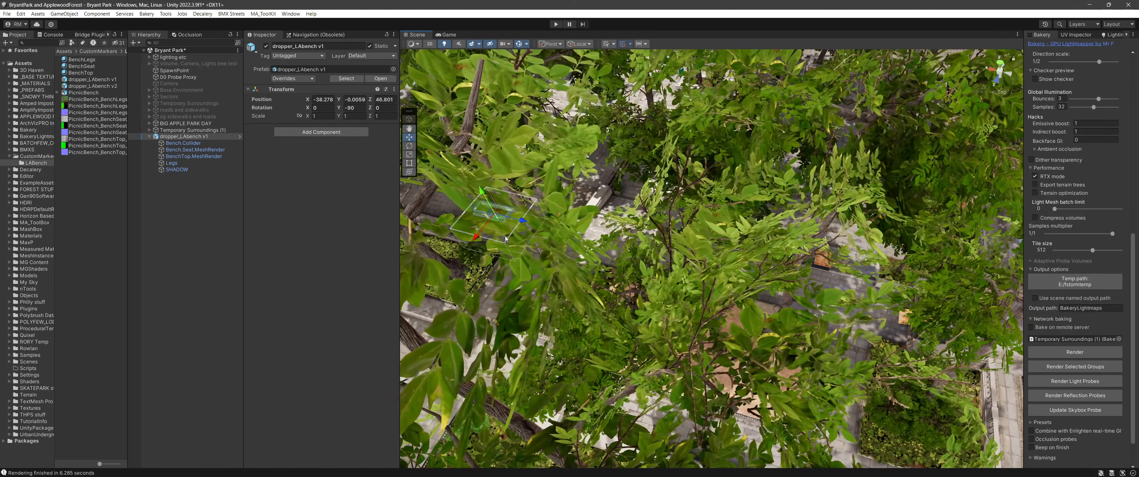
left_click_drag(502, 223, 890, 256)
key("w")
right_click_drag(641, 217, 823, 86)
left_click_drag(833, 166, 636, 297, "ctrl+shift")
right_click_drag(588, 277, 634, 247)
middle_click_drag(634, 247, 766, 156)
left_click(766, 156)
right_click_drag(766, 156, 680, 315)
left_click(762, 219)
left_click_drag(568, 422, 796, 289, "ctrl+shift")
- Examine the shadow decal under the bench on the wet, reflective paving from several low angles
left_click_drag(796, 290, 783, 270, "alt")
right_click_drag(783, 270, 816, 279, "alt")
left_click(831, 279)
left_click_drag(816, 280, 793, 199, "alt")
right_click_drag(794, 199, 811, 270, "alt")
middle_click_drag(812, 270, 734, 231)
left_click_drag(734, 230, 641, 226, "alt")
right_click_drag(641, 226, 694, 216, "alt")
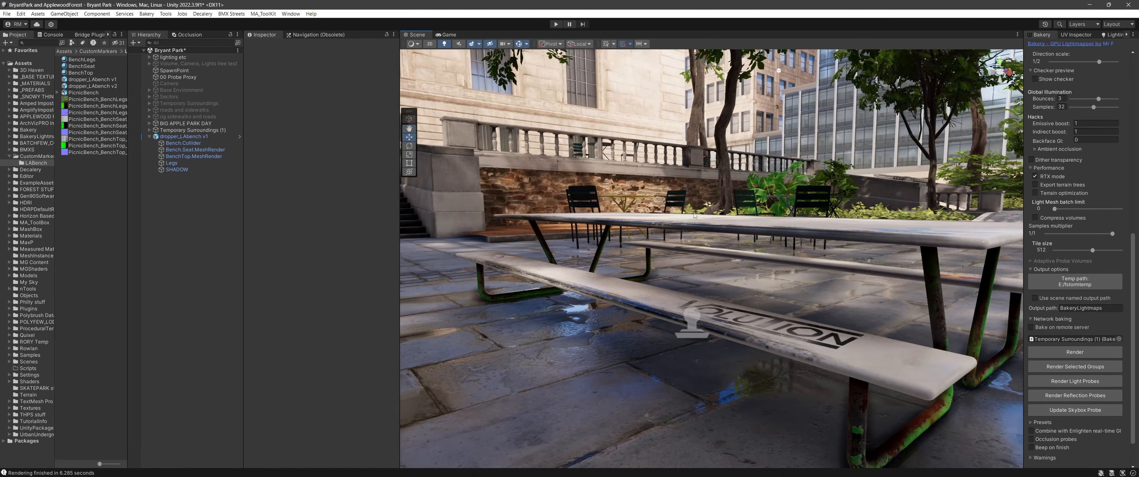
mouse_move(694, 216)
left_mouse_down("alt")
mouse_move(767, 234)
mouse_move(686, 221)
left_mouse_up("alt")
middle_click_drag(685, 222, 667, 207)
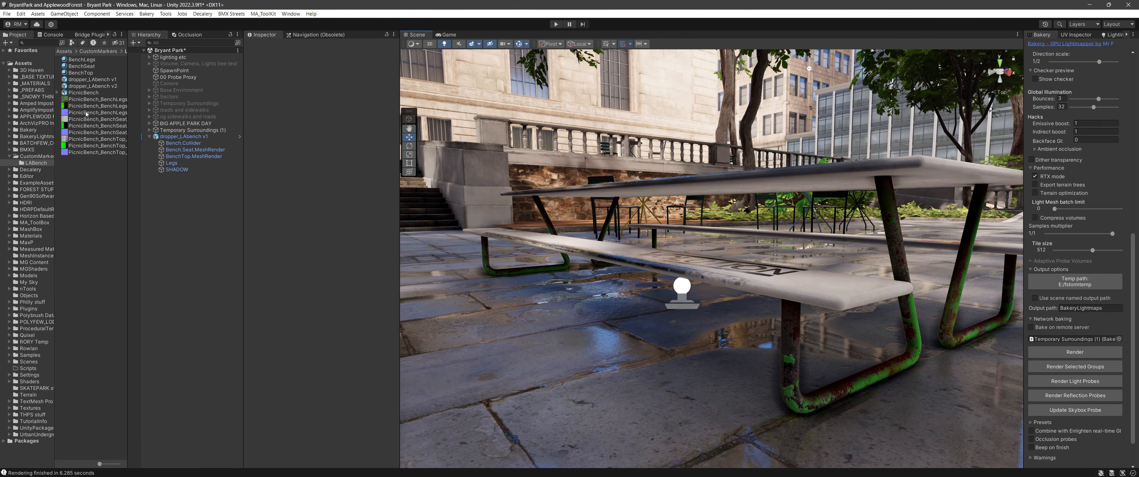
- Enable Affect Smoothness on the bench's SHADOW CATCHER decal material and set its mask opacity channel to Base Color Map Alpha
left_click(177, 170)
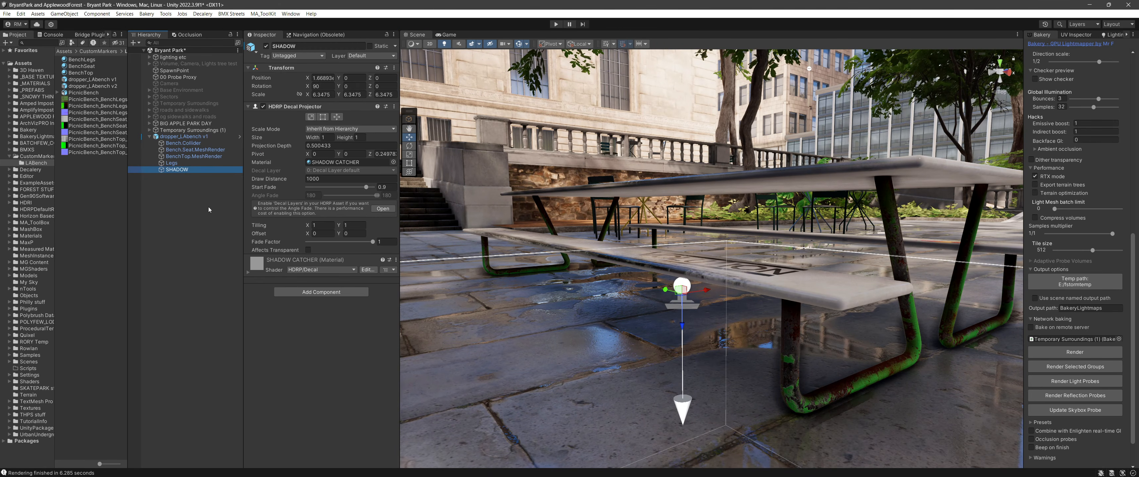
left_click(248, 273)
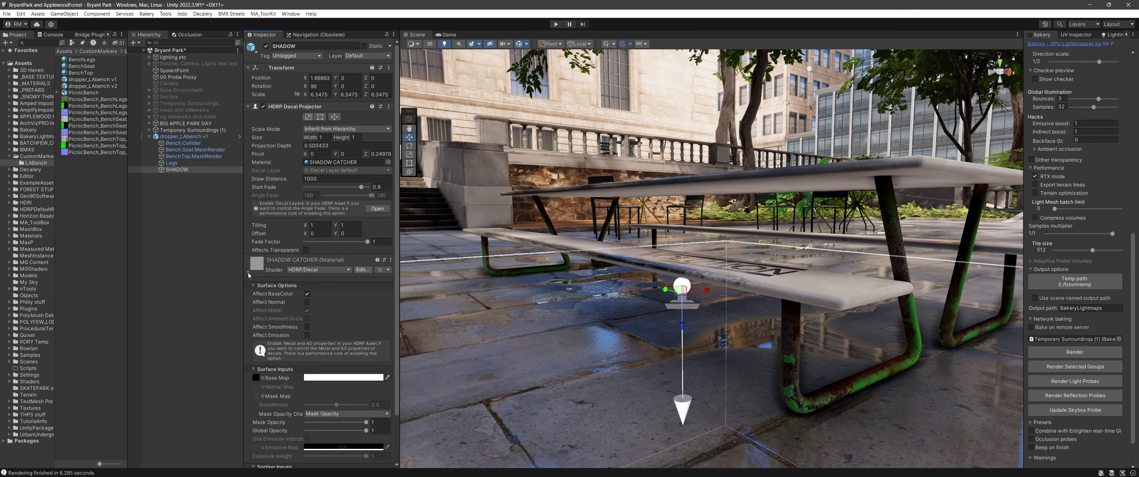
left_click(307, 327)
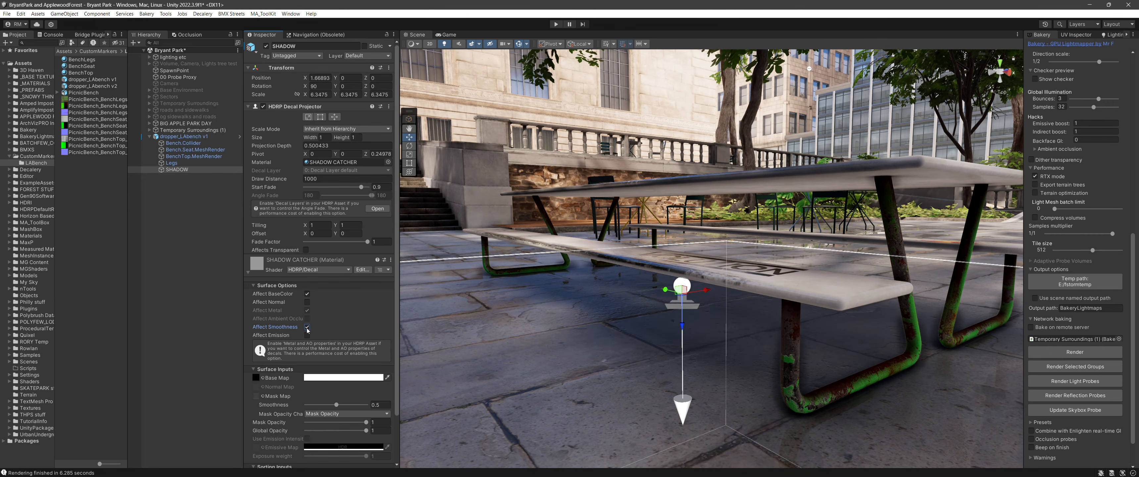
scroll(287, 327, "down", 3)
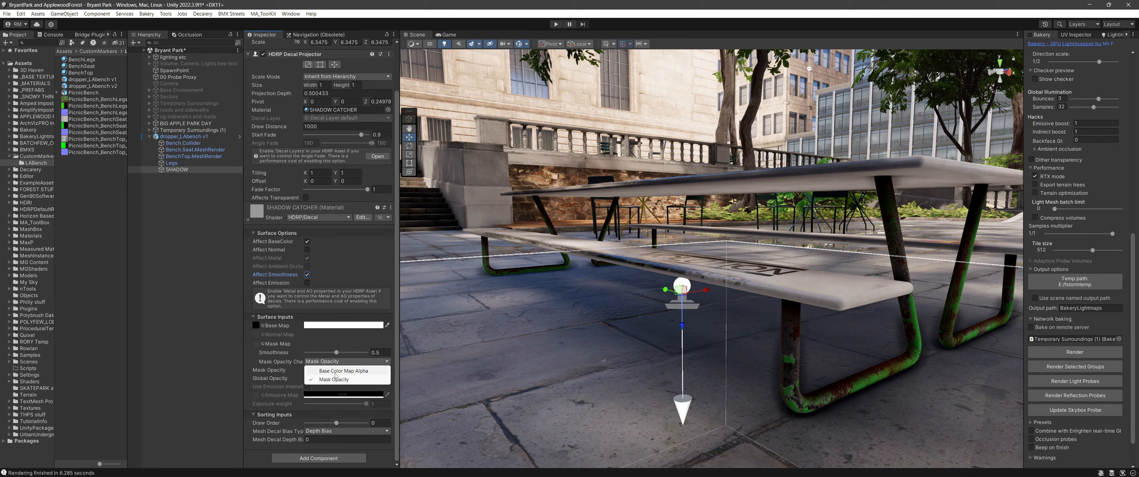
left_click(335, 373)
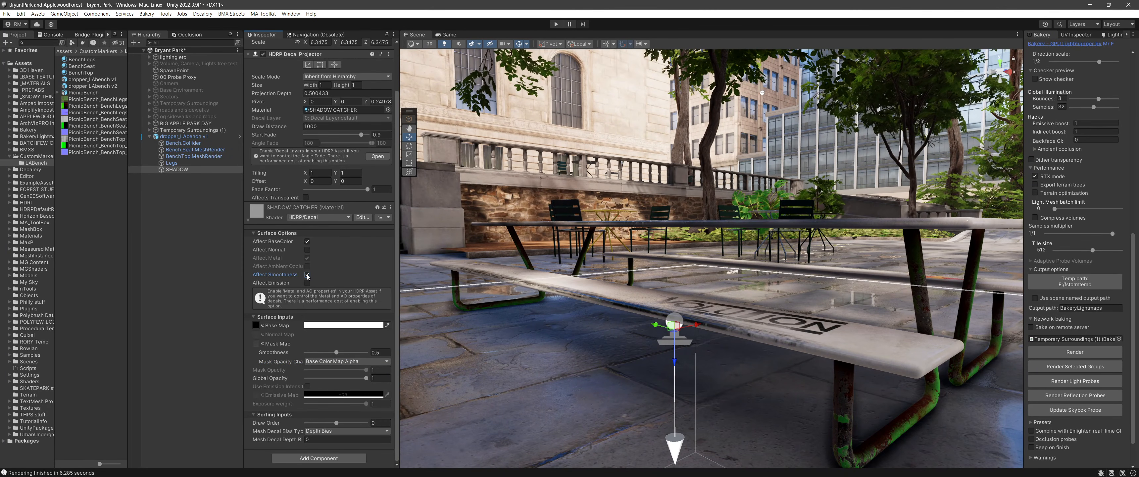
- Switch the decal material's Affect Smoothness off and on to compare the reflections under the bench, leaving it enabled
left_click(308, 277)
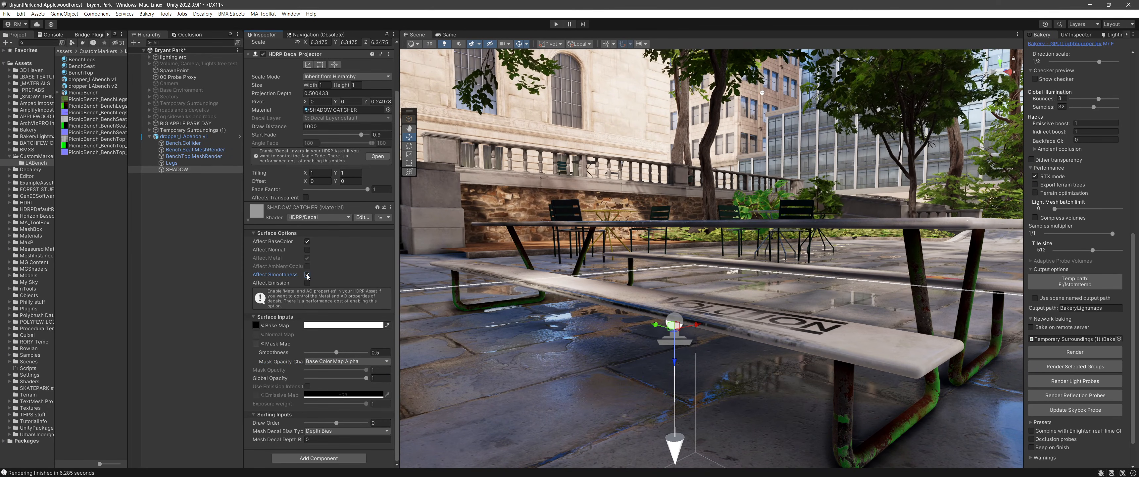
left_click(308, 277)
middle_click_drag(759, 362, 598, 303)
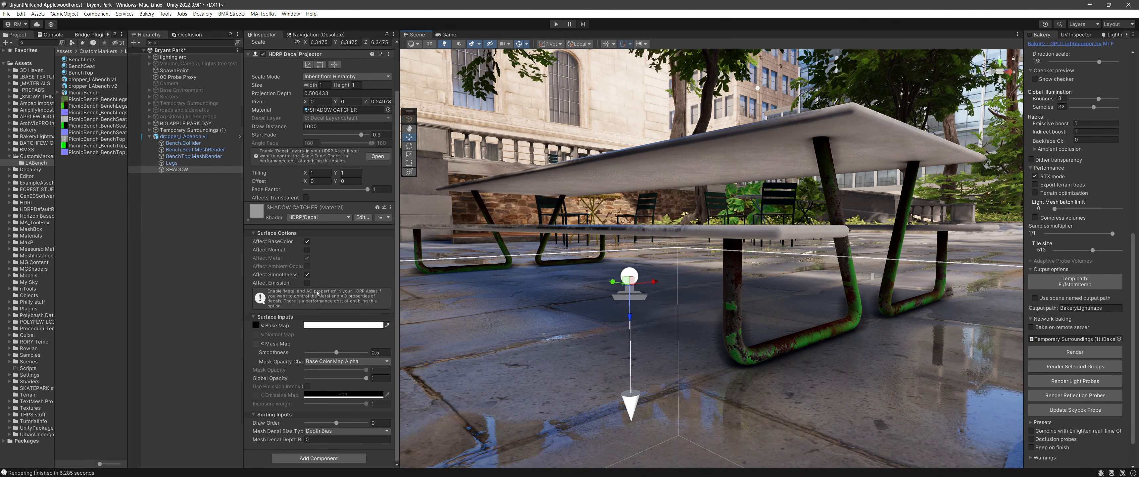
left_click(308, 276)
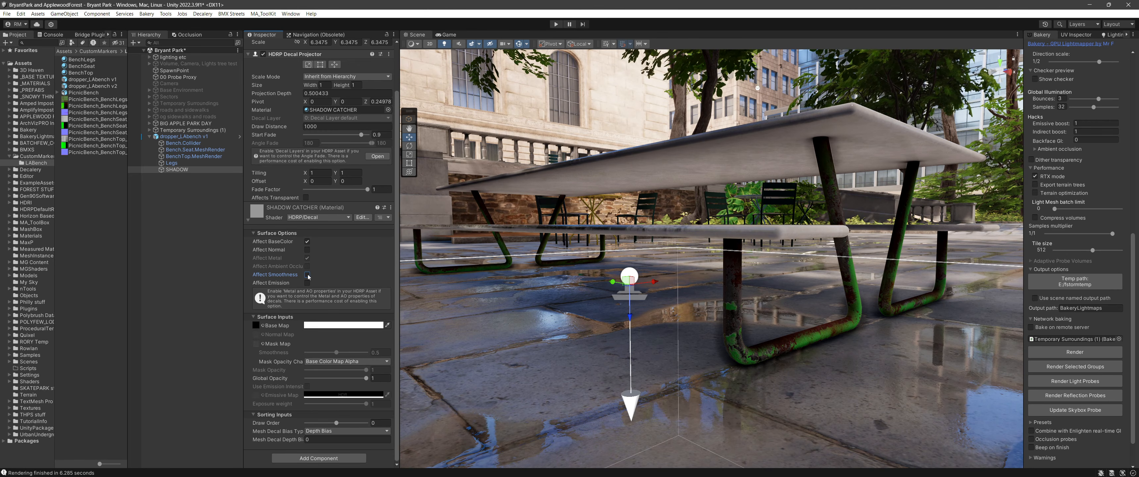
left_click(309, 276)
left_click(309, 275)
left_click(309, 275)
middle_click_drag(557, 290, 690, 315)
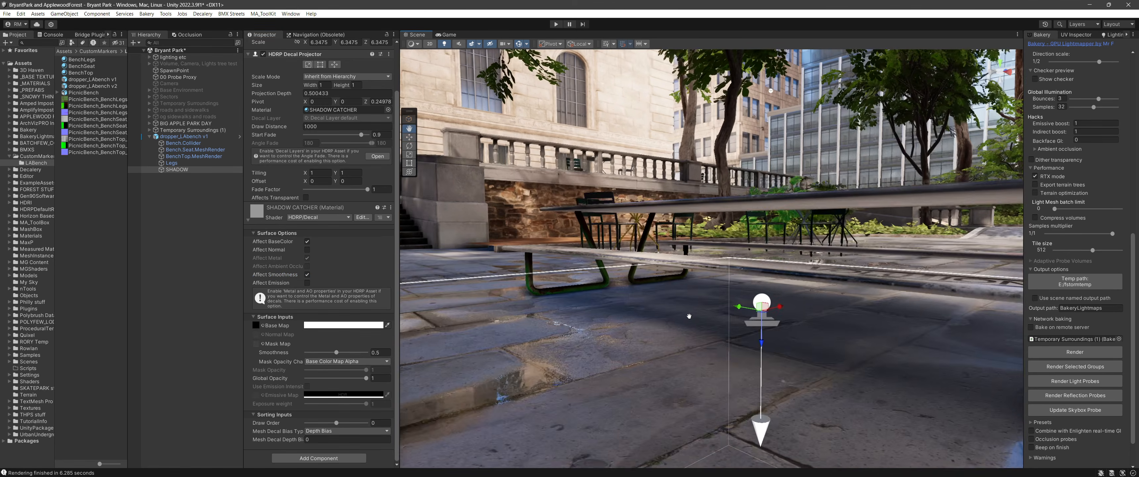
- Switch the SHADOW object off and on to compare the bench with and without its decal, leaving it active
right_click_drag(689, 316, 758, 311)
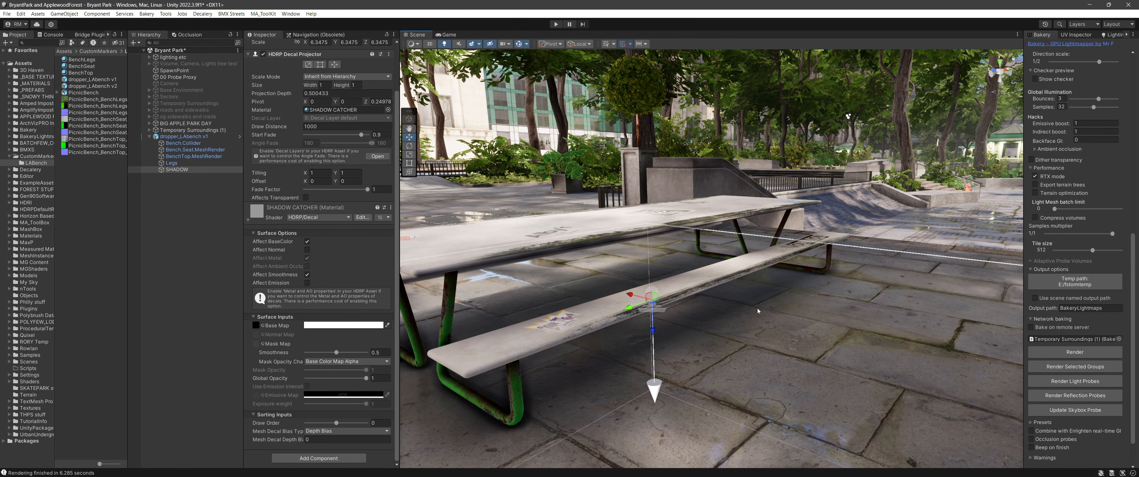
right_click_drag(668, 298, 628, 265)
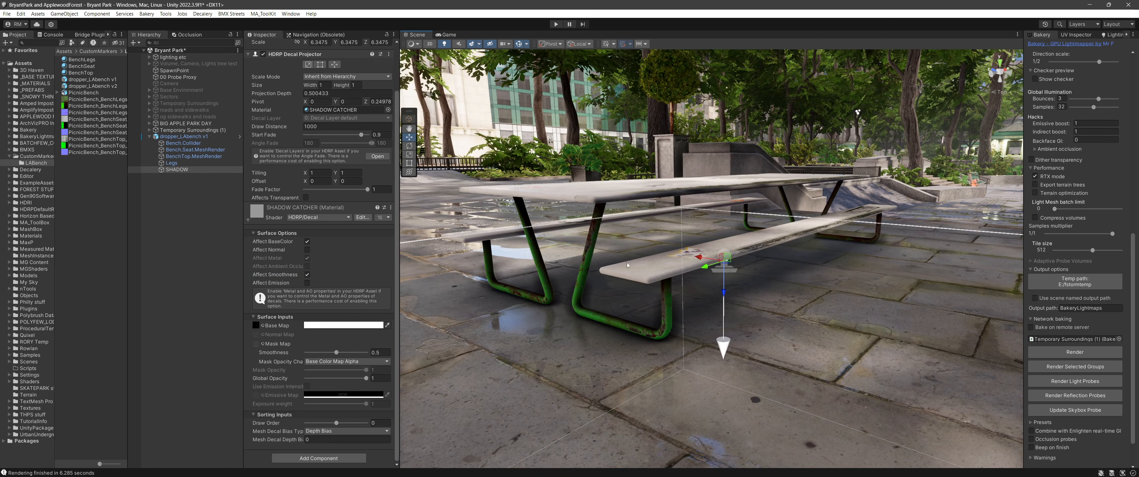
scroll(262, 44, "up", 3)
left_click(266, 46)
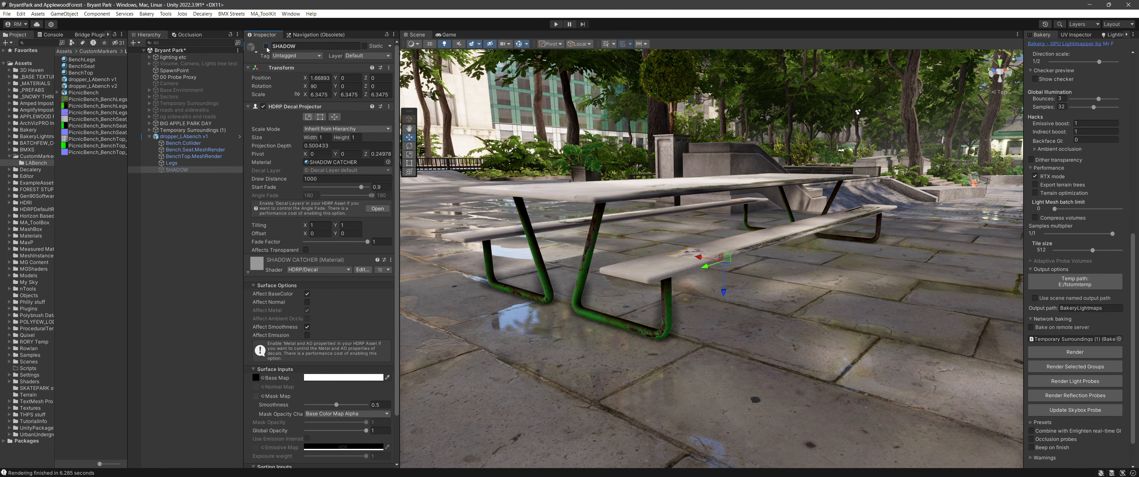
left_click(266, 46)
left_click(266, 46)
left_click(266, 46)
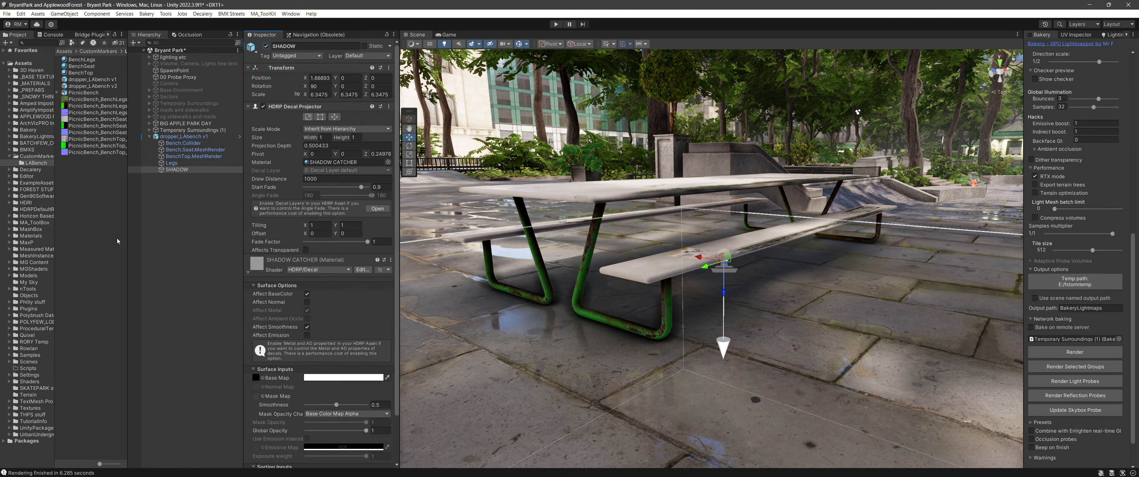
- Duplicate dropper_LAbench v1 and lean the copy across the original, at about Y -0.112, Z 21.857 with rotation X -13.44, Y 0
left_click(183, 136)
key("f")
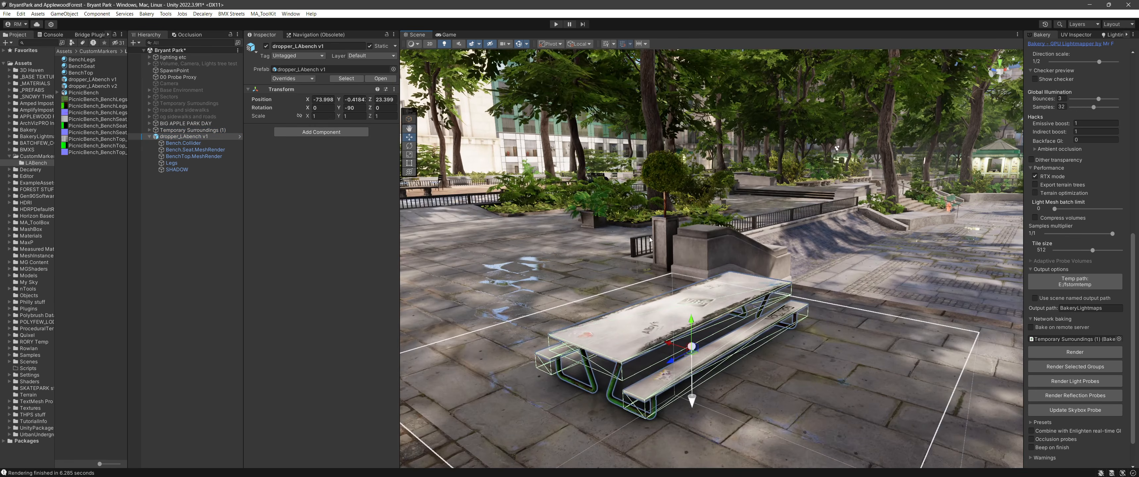
key("ctrl+d")
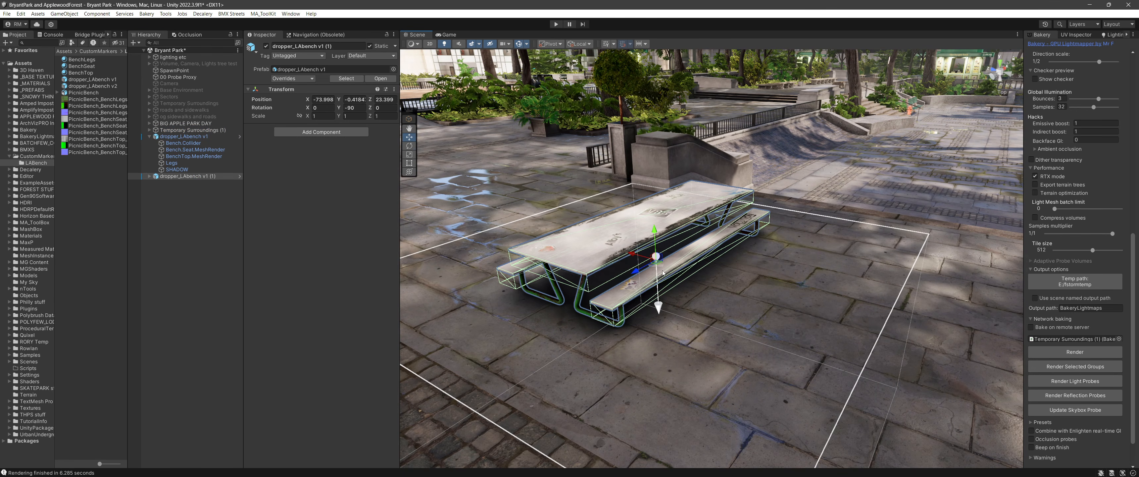
left_click_drag(668, 276, 584, 279)
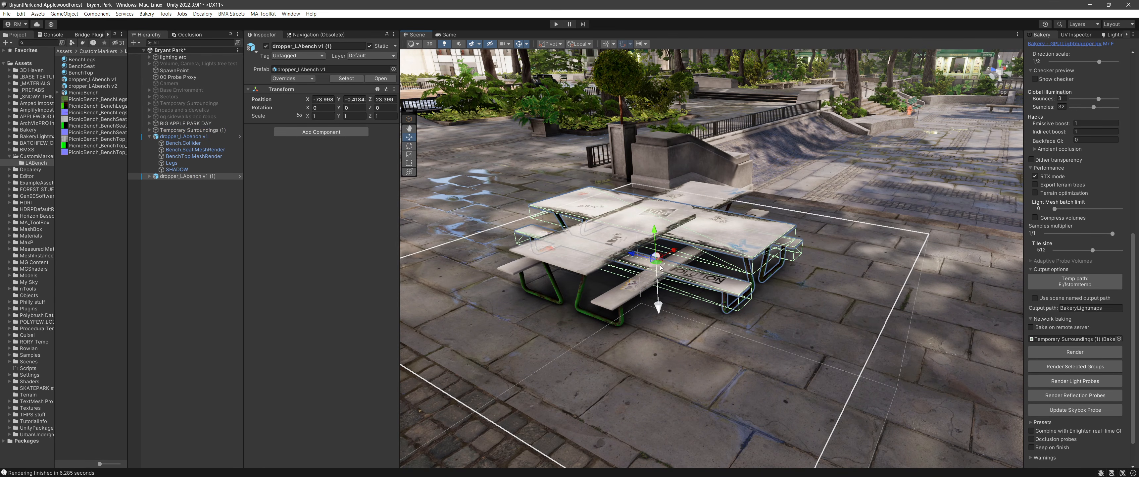
left_click_drag(660, 265, 781, 260)
key("e")
key("w")
left_click(725, 369)
right_click_drag(725, 369, 743, 294)
key("w")
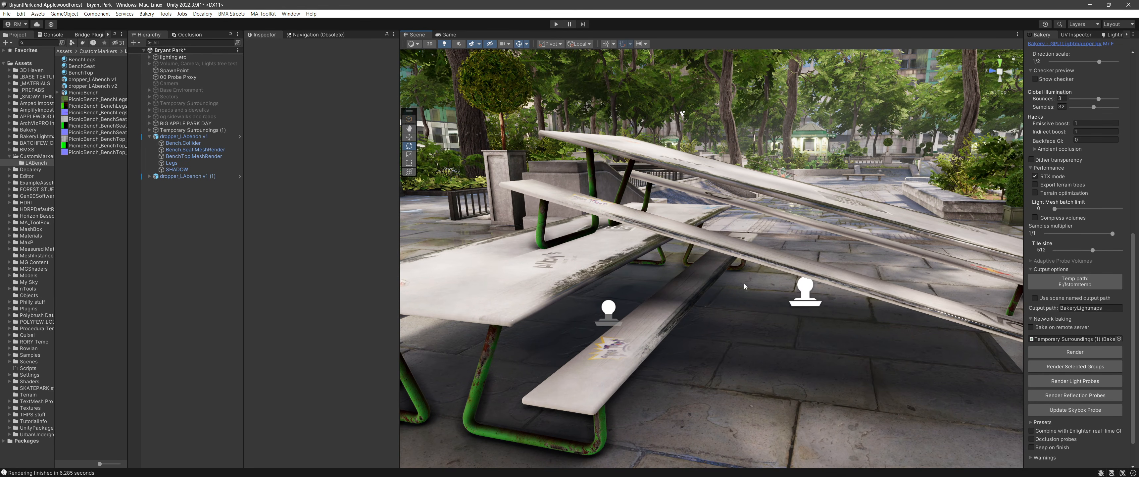
right_click_drag(743, 284, 788, 293)
middle_click_drag(633, 252, 656, 260)
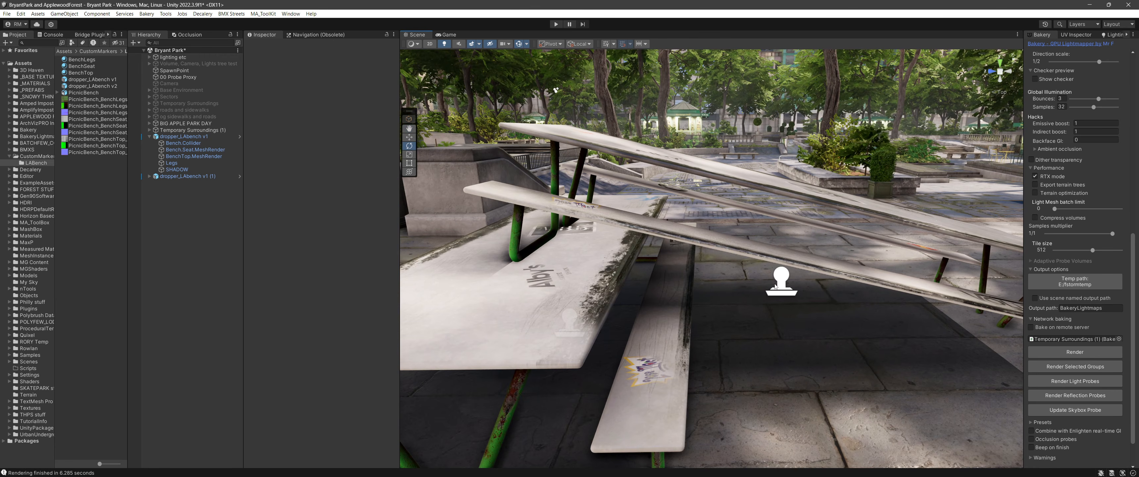
- Raise the leaning copy's SHADOW decal projector to about Y 0.196
left_click(787, 278)
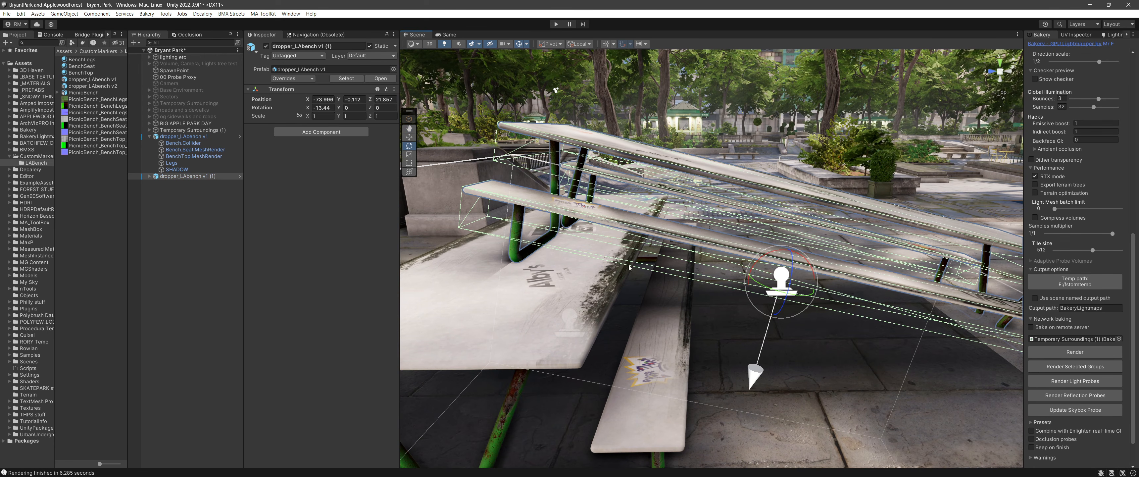
left_click(177, 209)
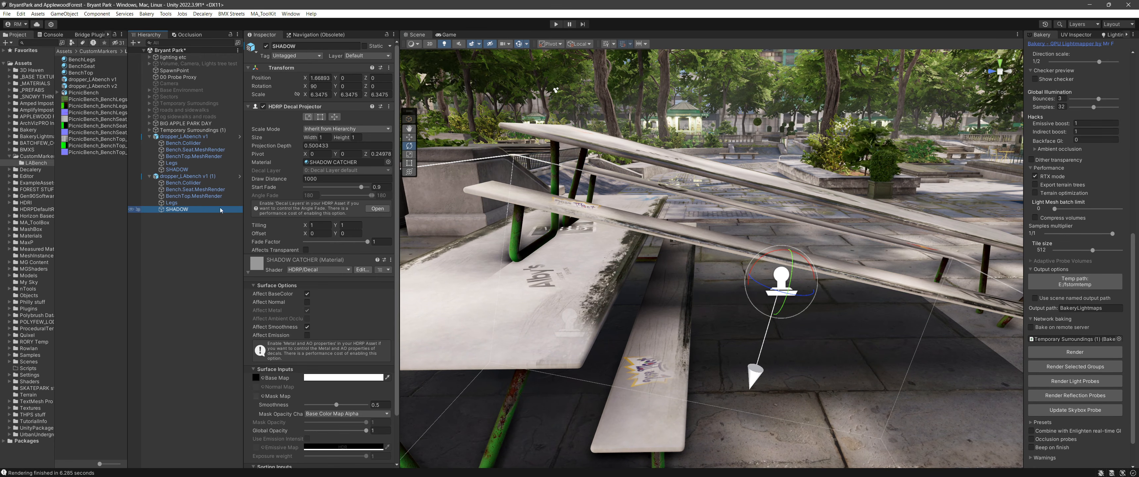
left_click(321, 117)
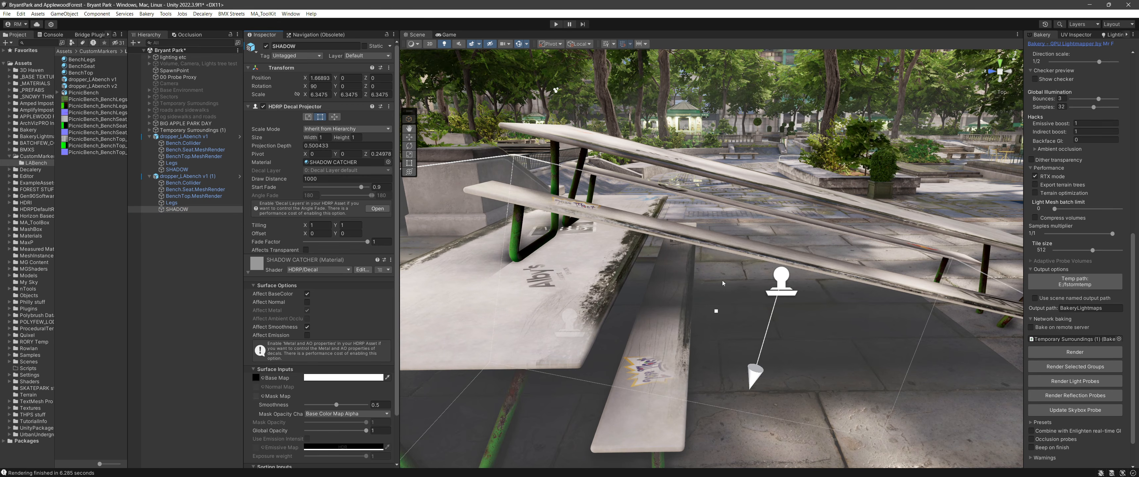
middle_click_drag(723, 284, 634, 220)
right_click_drag(633, 220, 594, 205)
middle_click_drag(869, 253, 801, 244)
key("w")
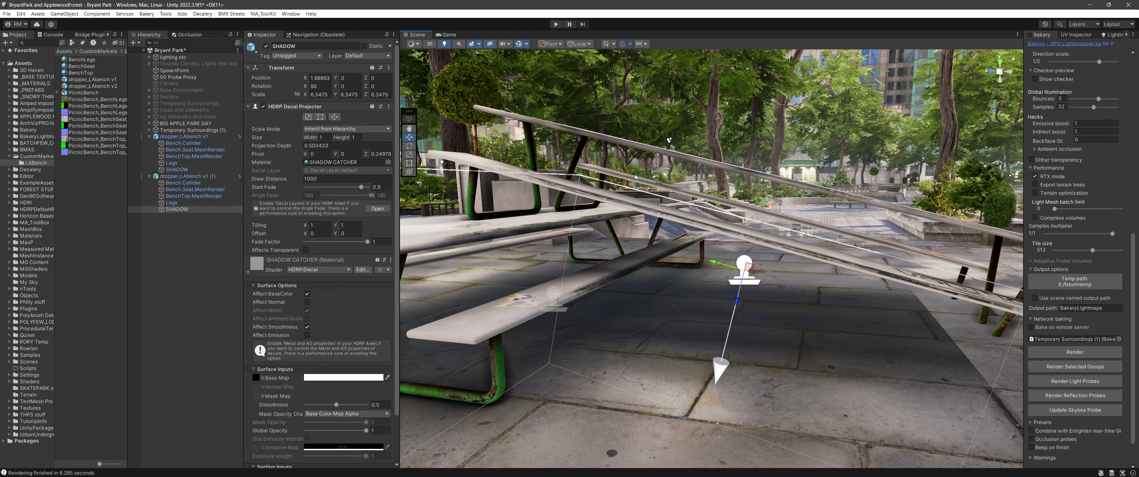
left_click_drag(737, 300, 740, 287)
middle_click_drag(740, 287, 783, 296)
right_click_drag(784, 283, 816, 308)
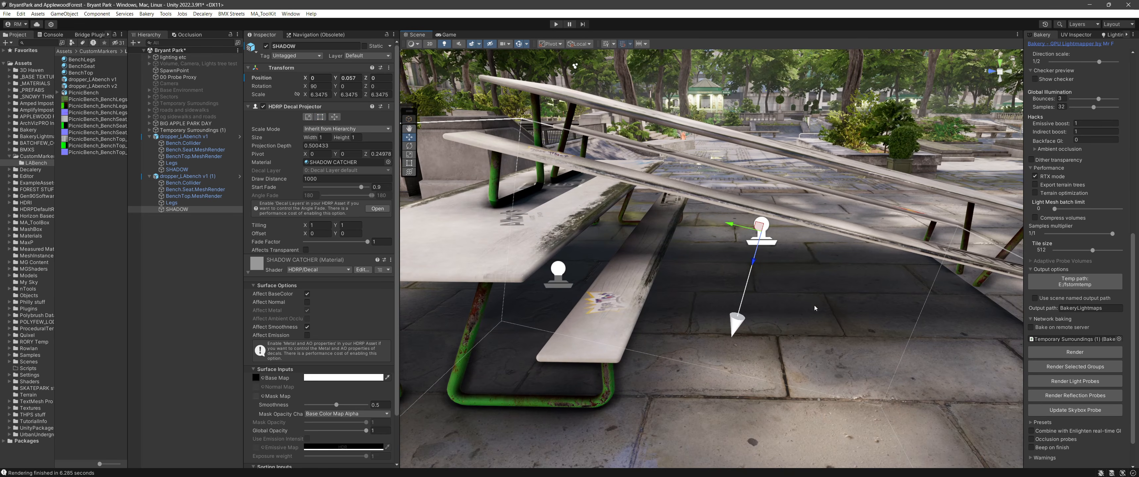
left_click_drag(753, 262, 759, 244)
right_click_drag(732, 236, 765, 224)
key("a")
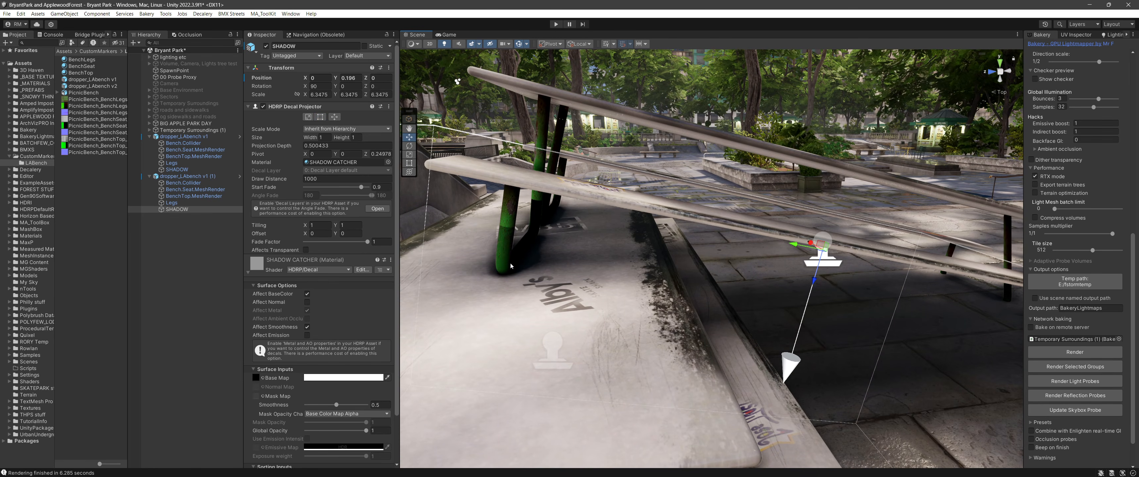
- Examine the leaning bench's shadow on the original bench up close and check the BenchLegs material's Receive Decals option
right_click_drag(510, 265, 605, 215)
key("d")
middle_click_drag(605, 216, 591, 216)
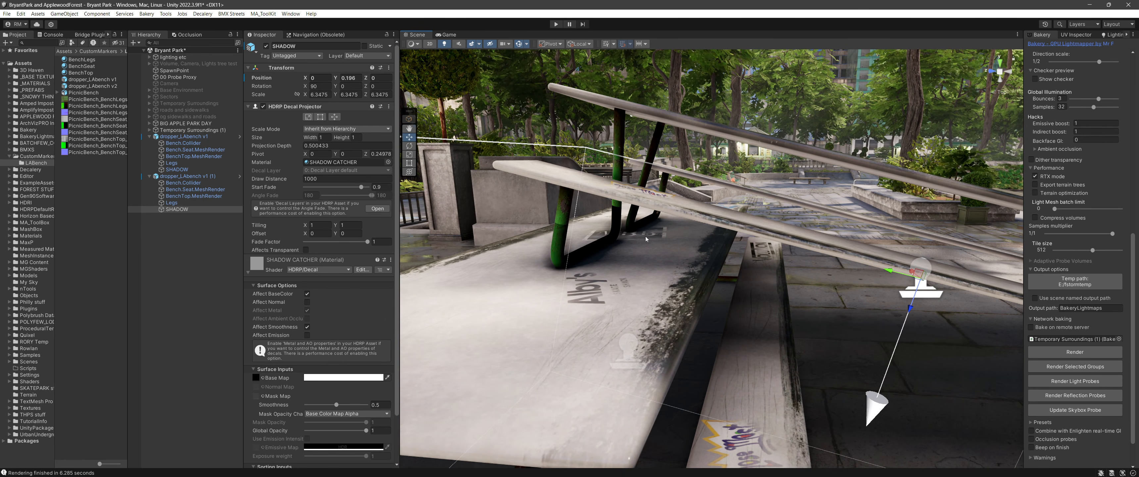
middle_click_drag(646, 240, 641, 238)
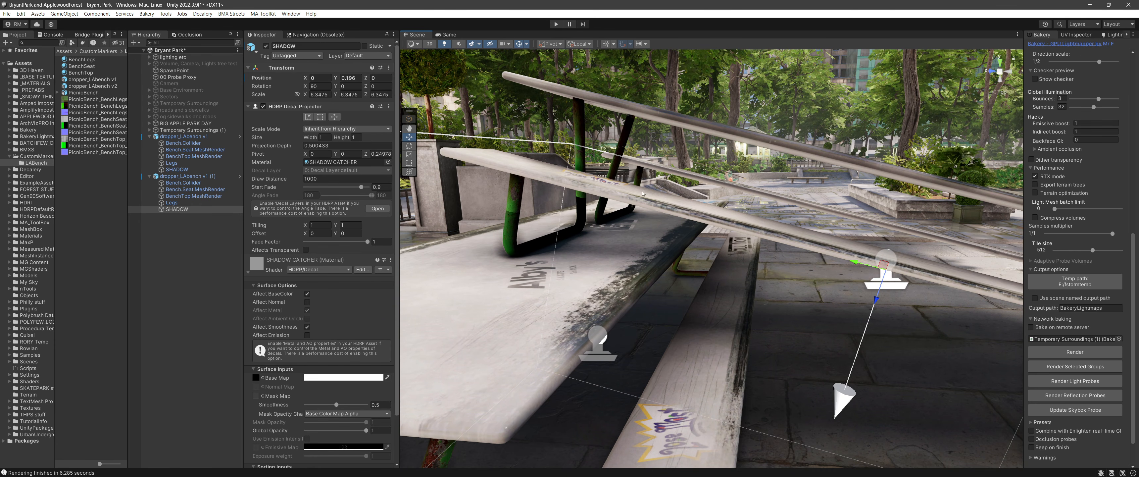
left_click(89, 60)
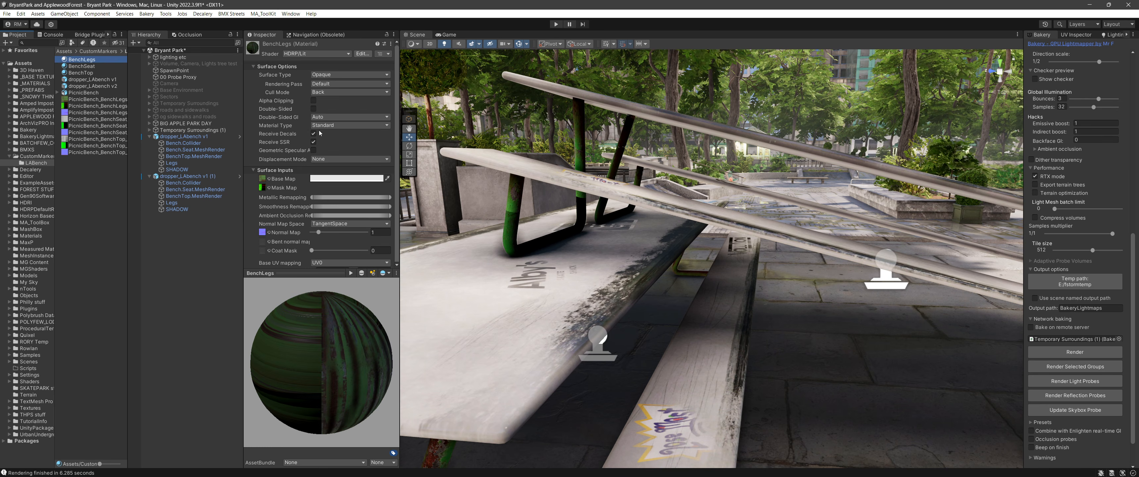
- Clear the selection and view both stacked benches with their shadow decals from above
left_click(218, 242)
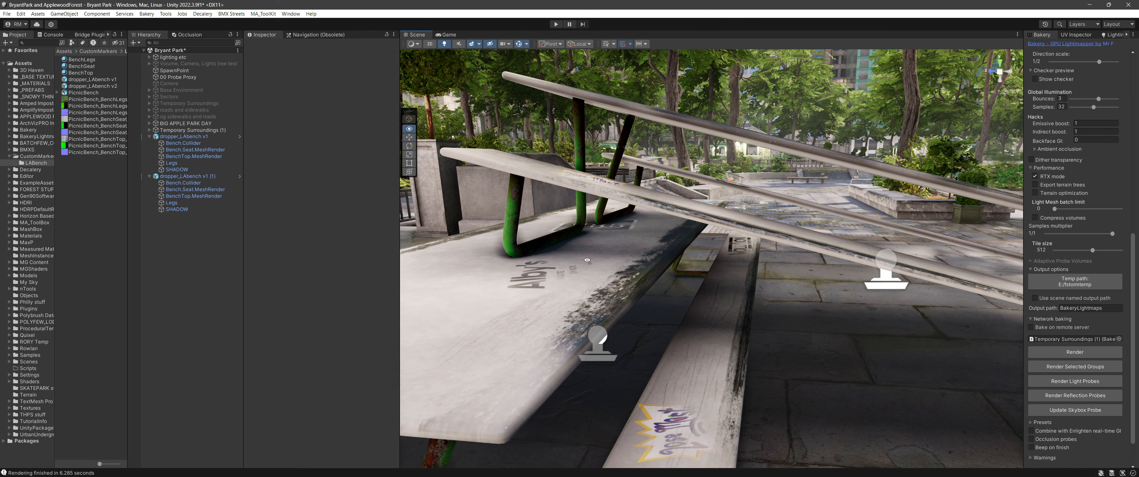
right_click_drag(613, 247, 594, 203)
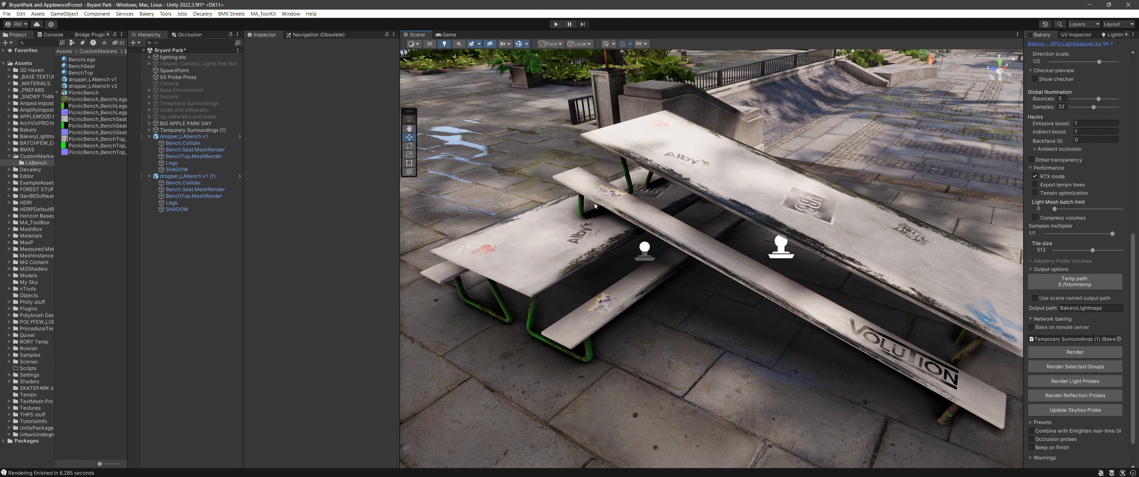
right_click_drag(595, 203, 616, 189)
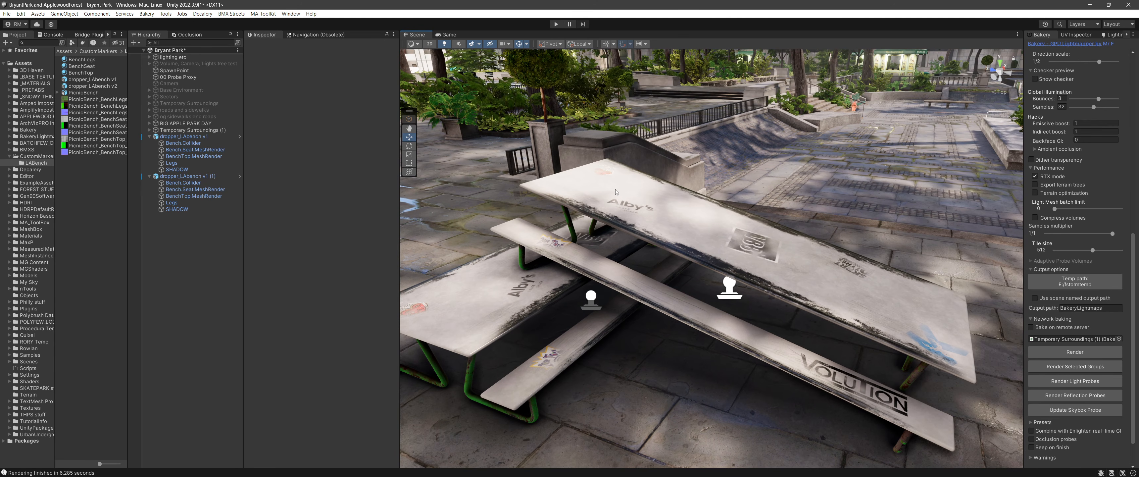
key("alt+Tab")
key("alt+Tab")
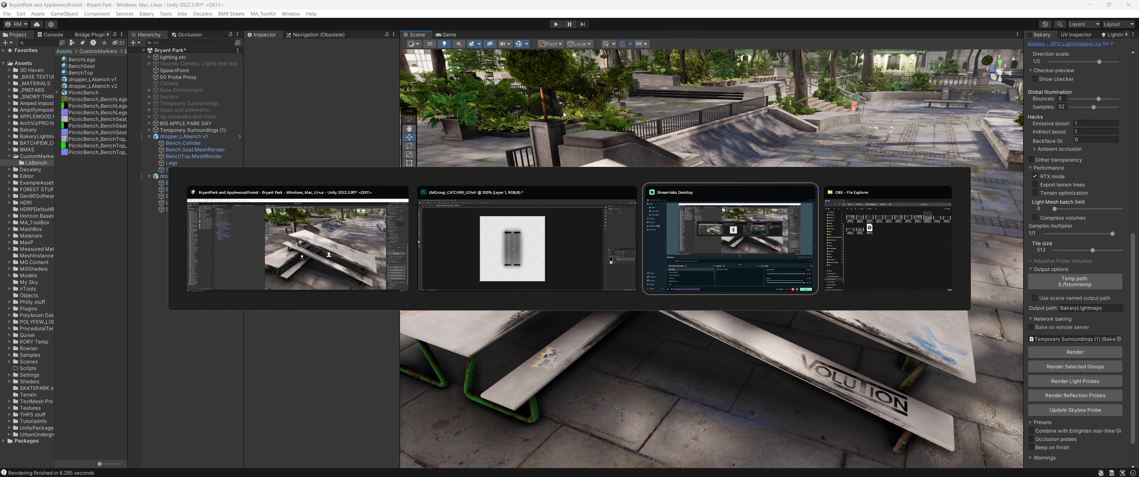